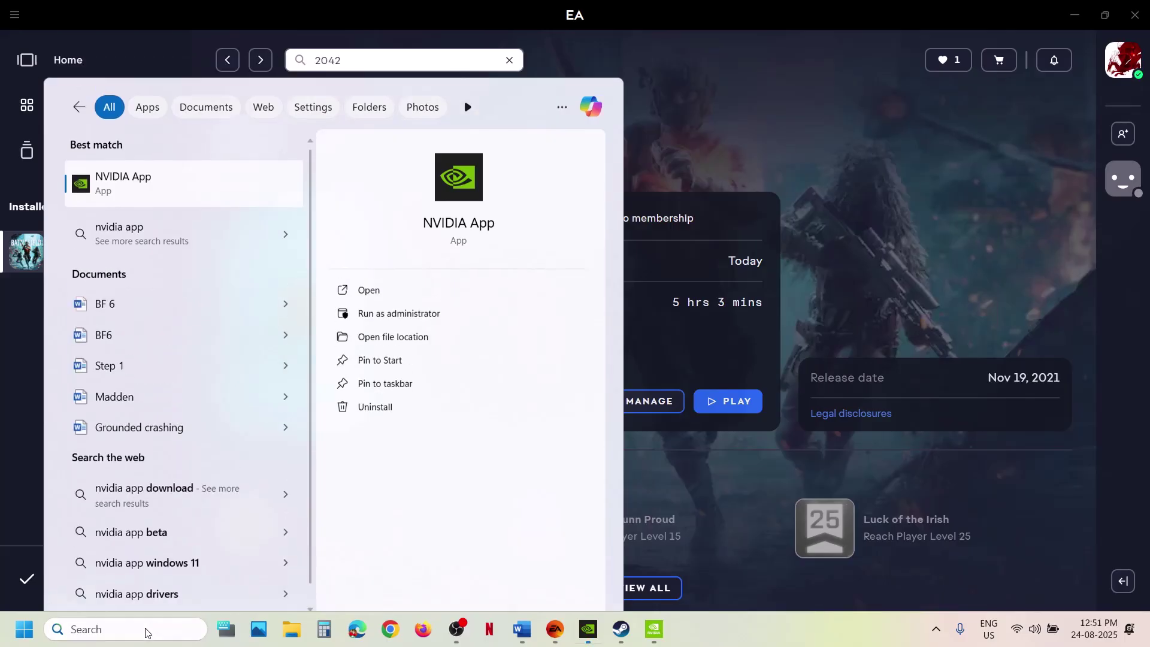
Disable and re-enable the NVIDIA overlay in the NVIDIA App's settings, and return to the EA app.
click(119, 320)
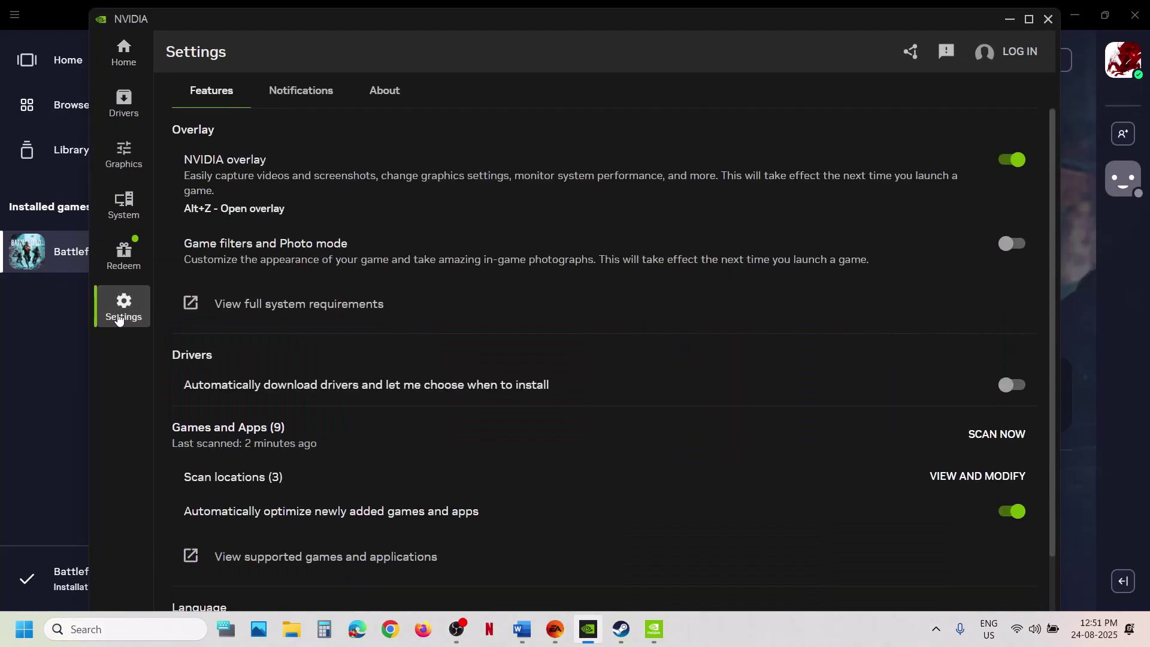
click(1011, 160)
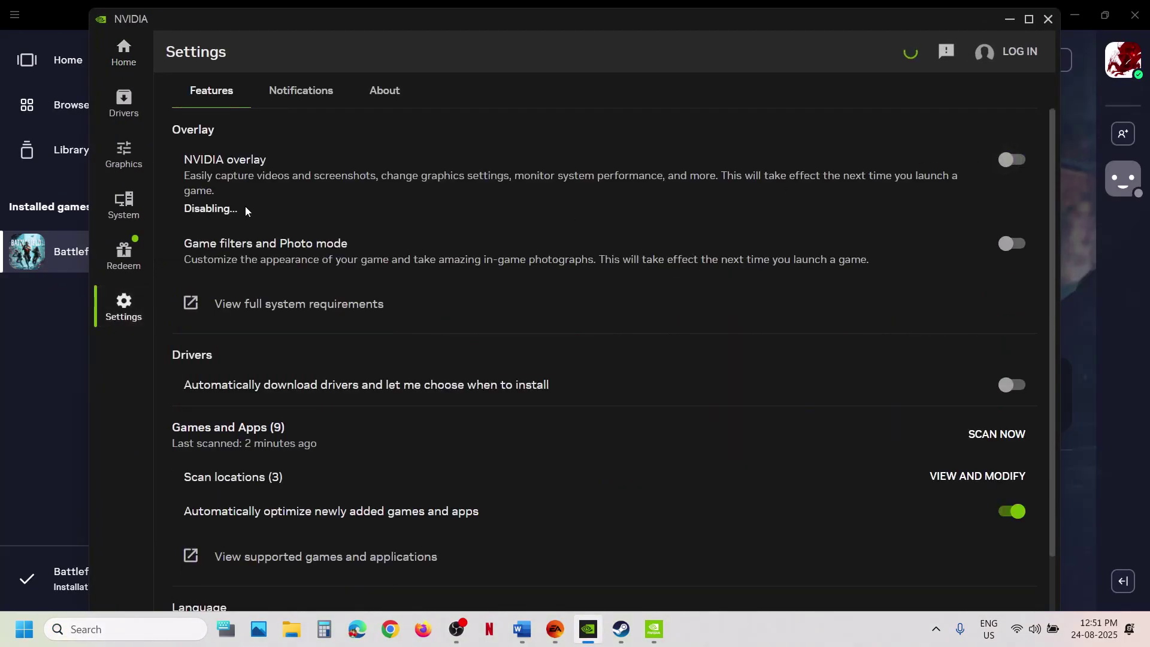
click(1013, 161)
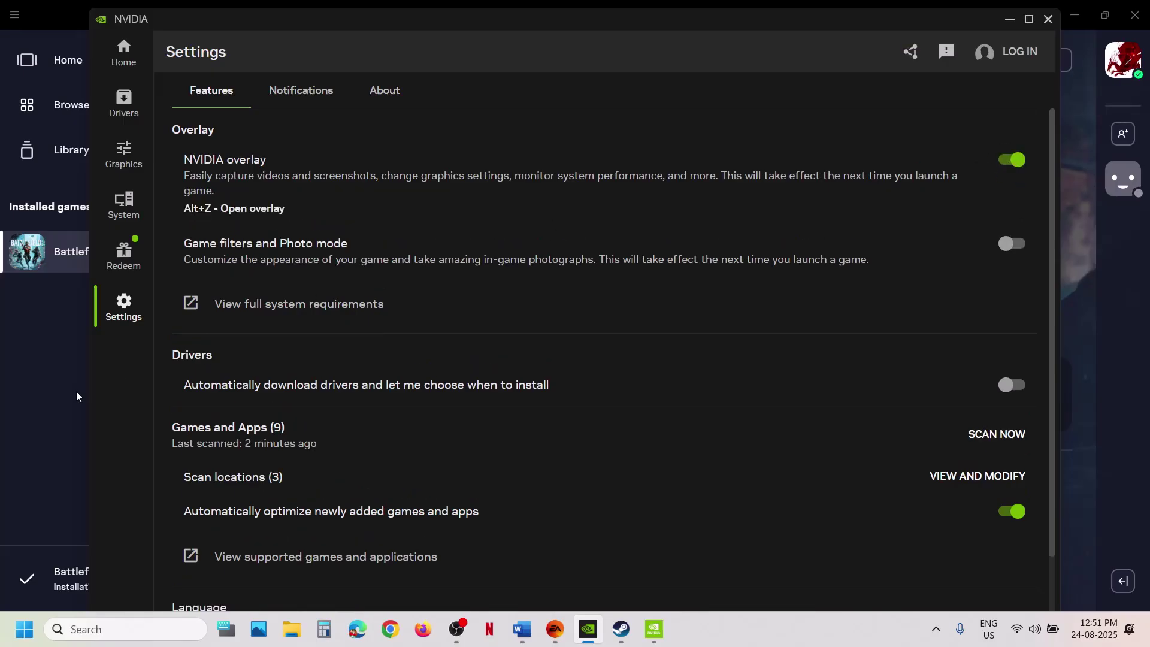
click(38, 401)
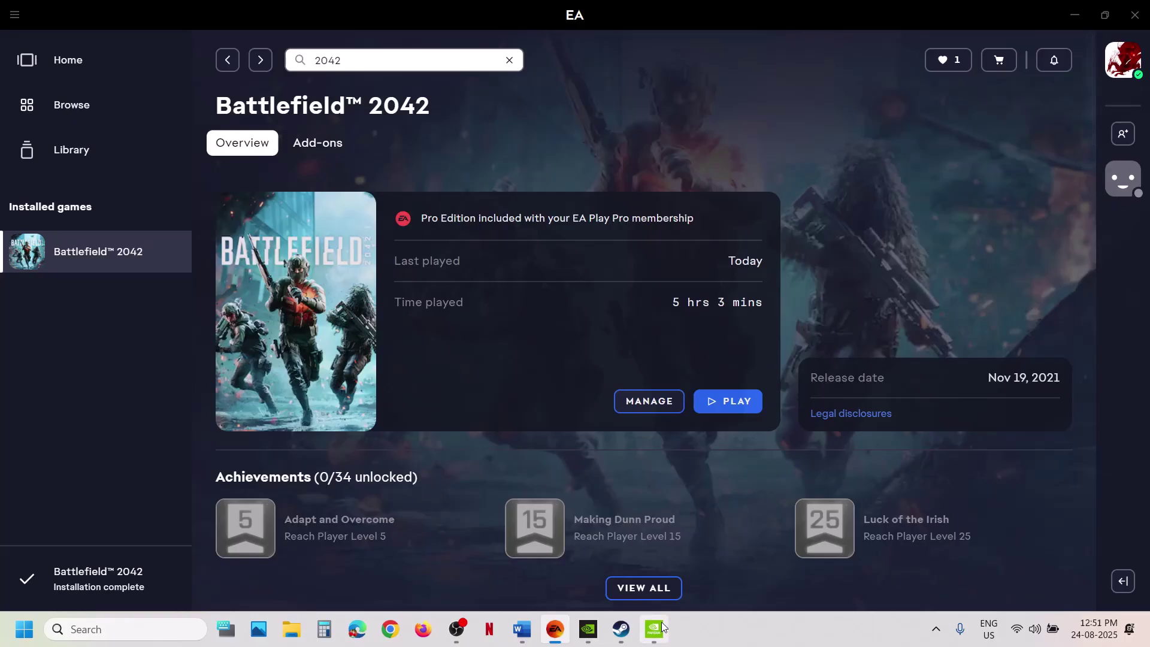
click(582, 637)
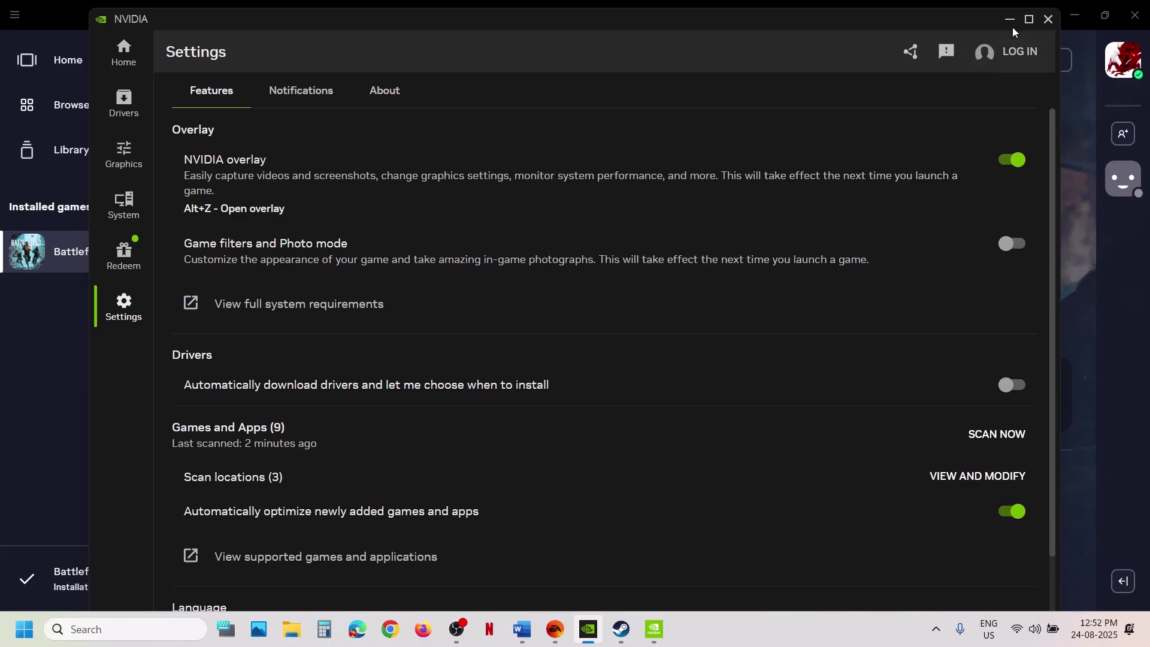
click(1105, 325)
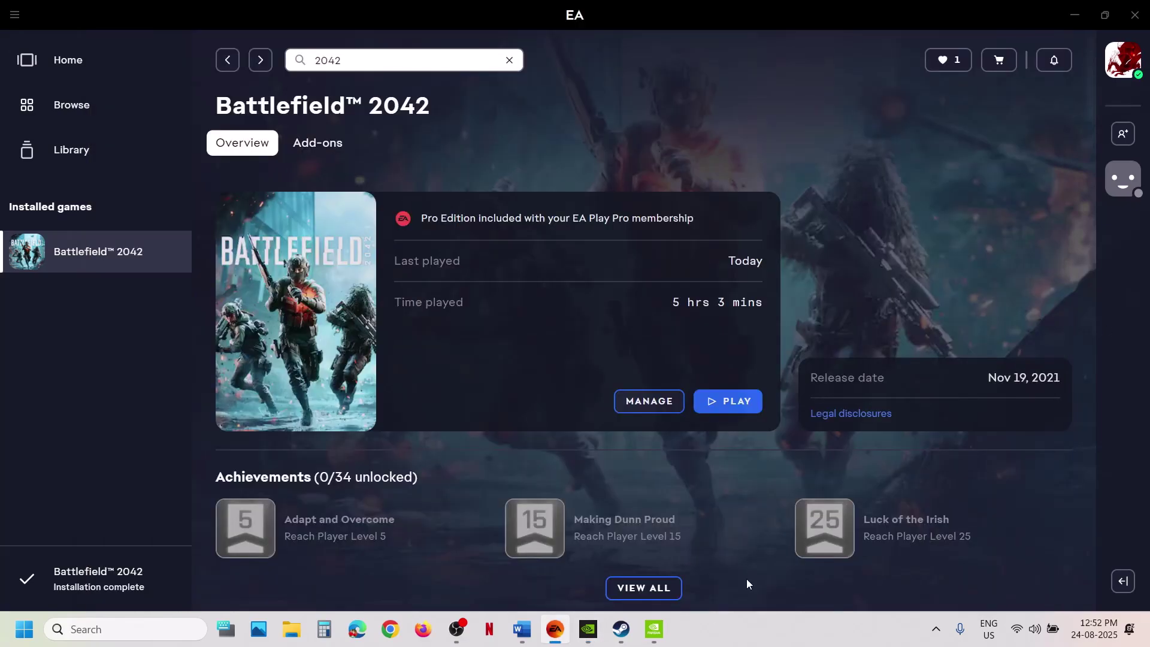
Read Step 2 about the -dx11/-dx12 launch options in the Word notes, and return to the EA app.
click(522, 630)
drag(206, 330, 36, 252)
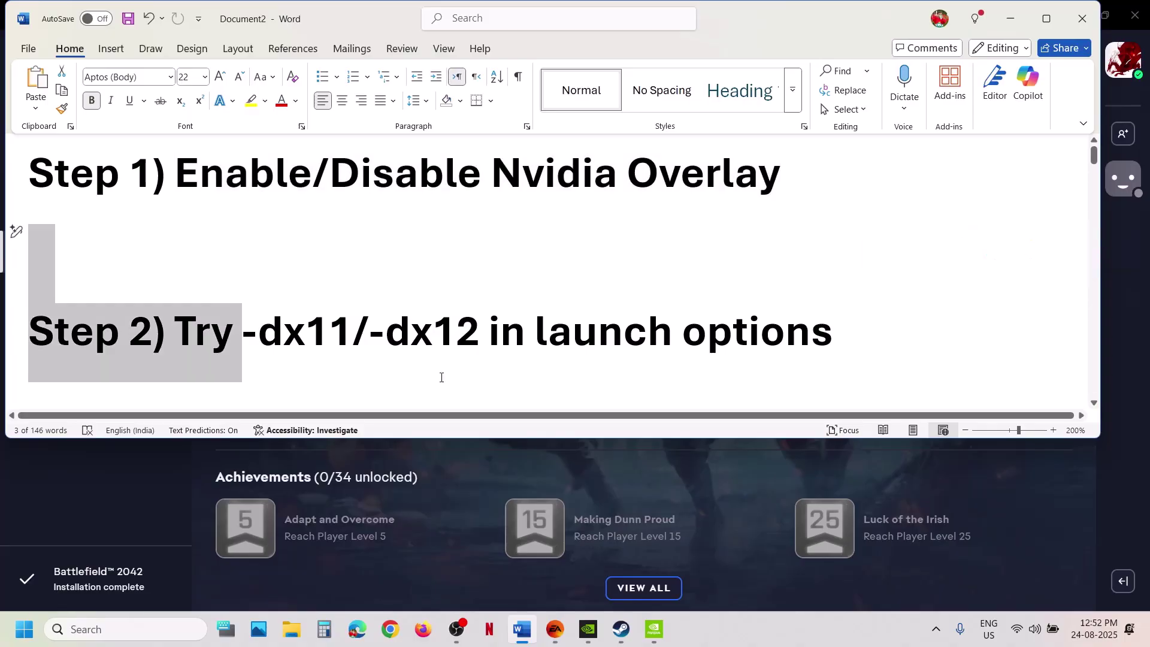
click(83, 516)
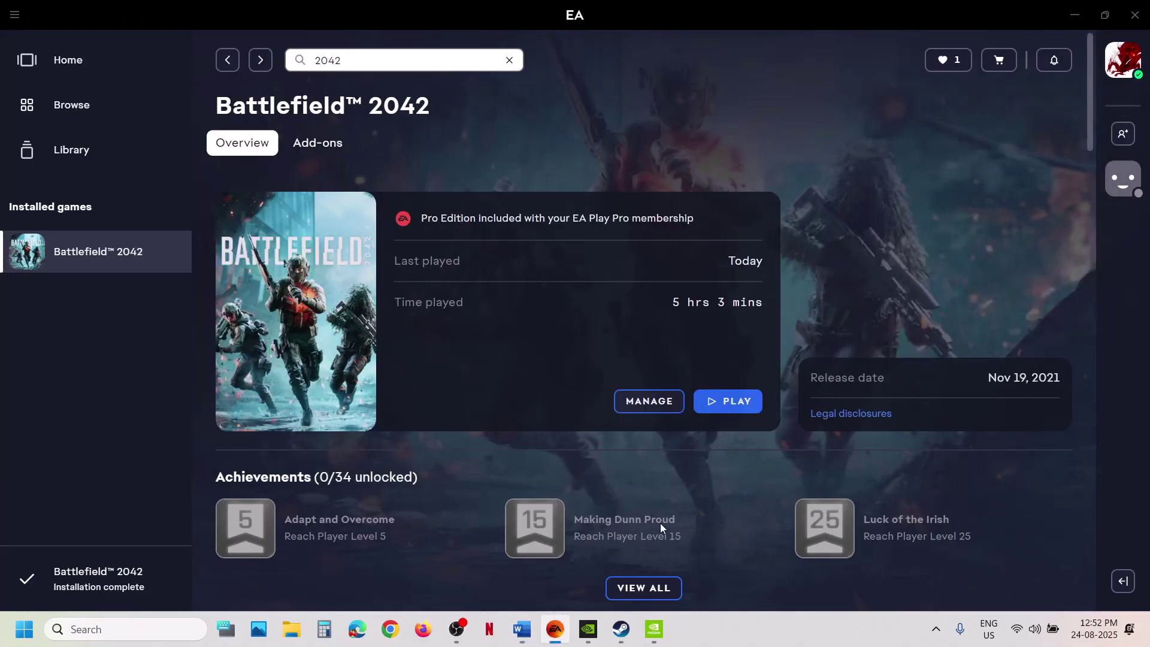
Switch to Steam and try -dx11 and -dx12 as launch options in BF2042's properties.
click(621, 629)
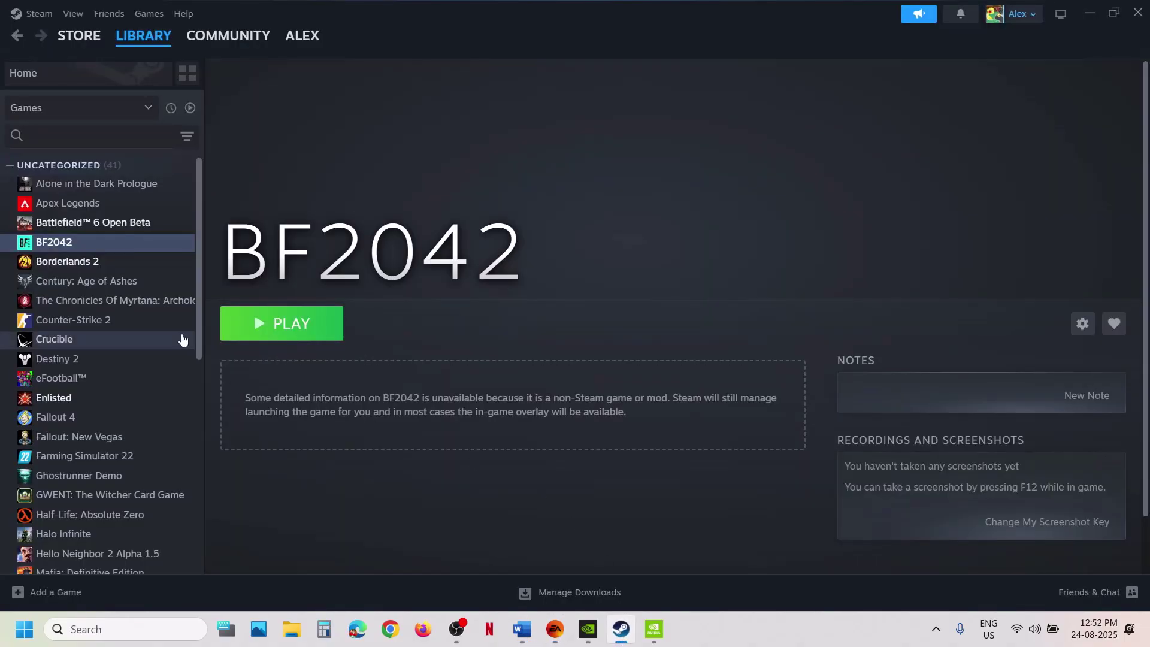
right_click(77, 251)
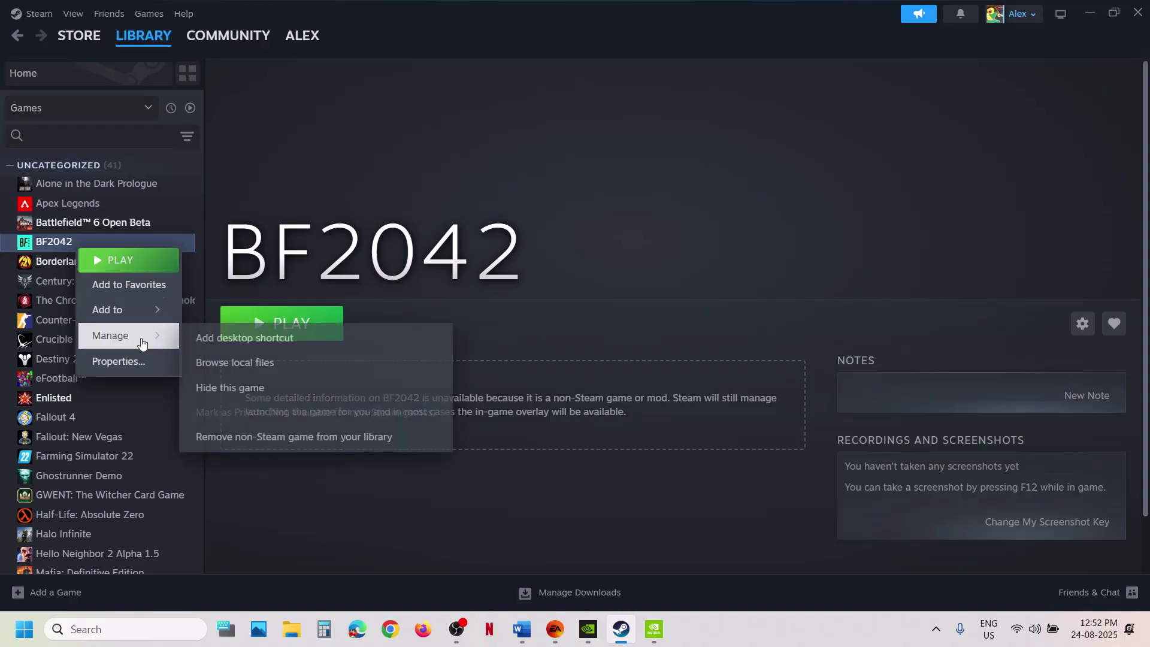
click(132, 361)
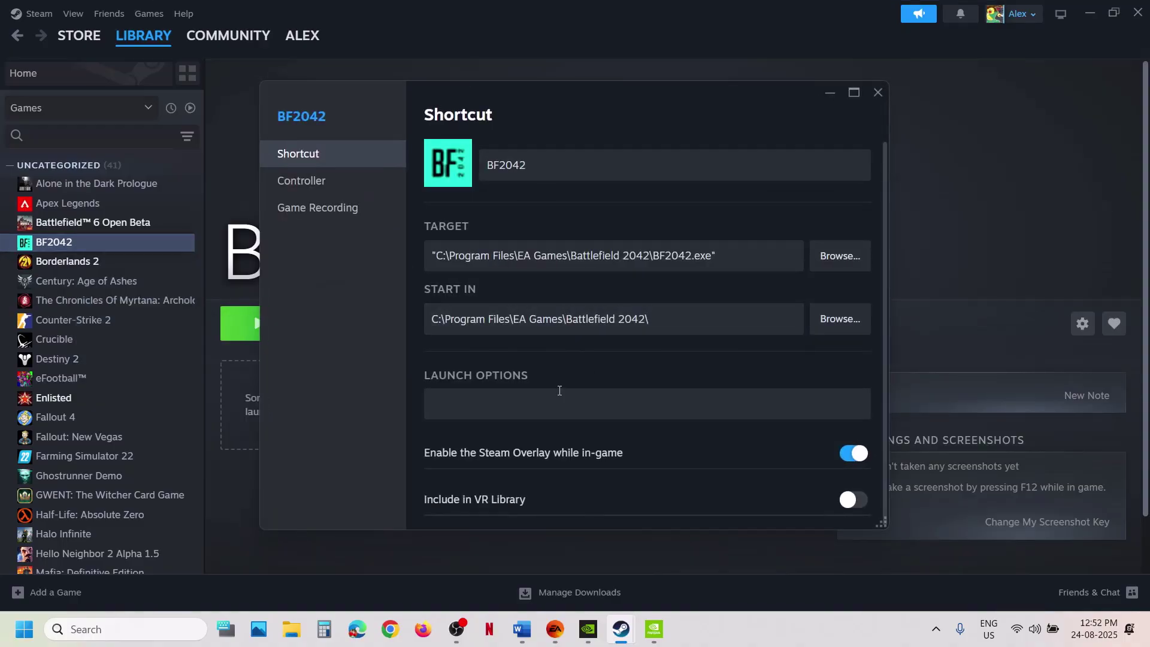
click(516, 408)
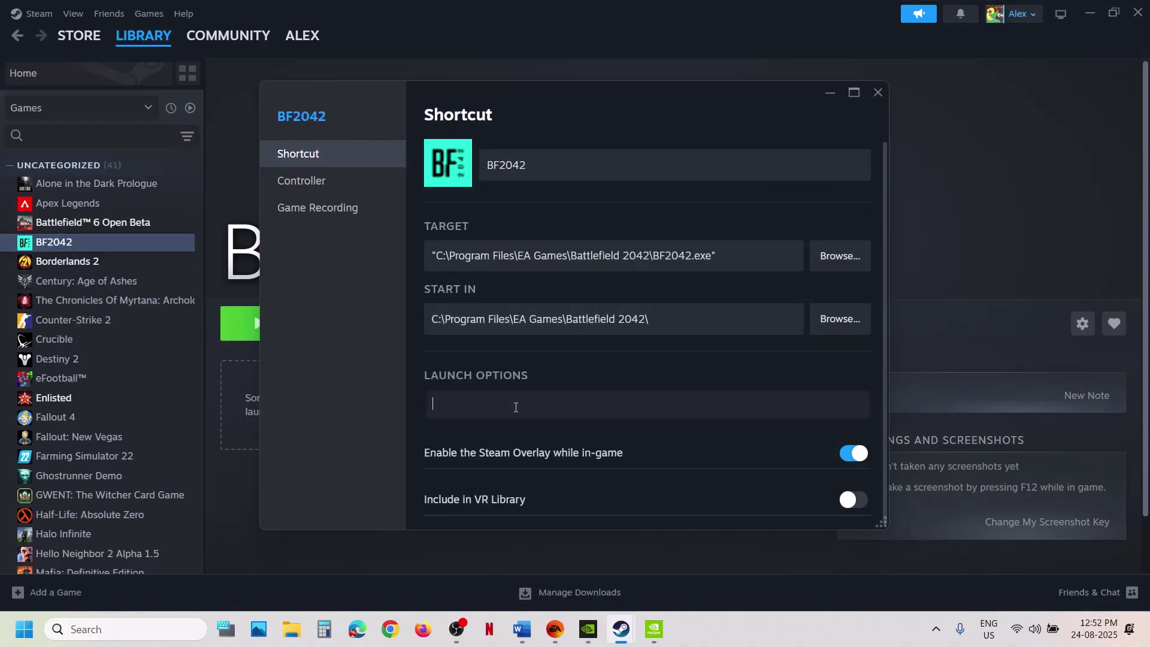
text(-dx11)
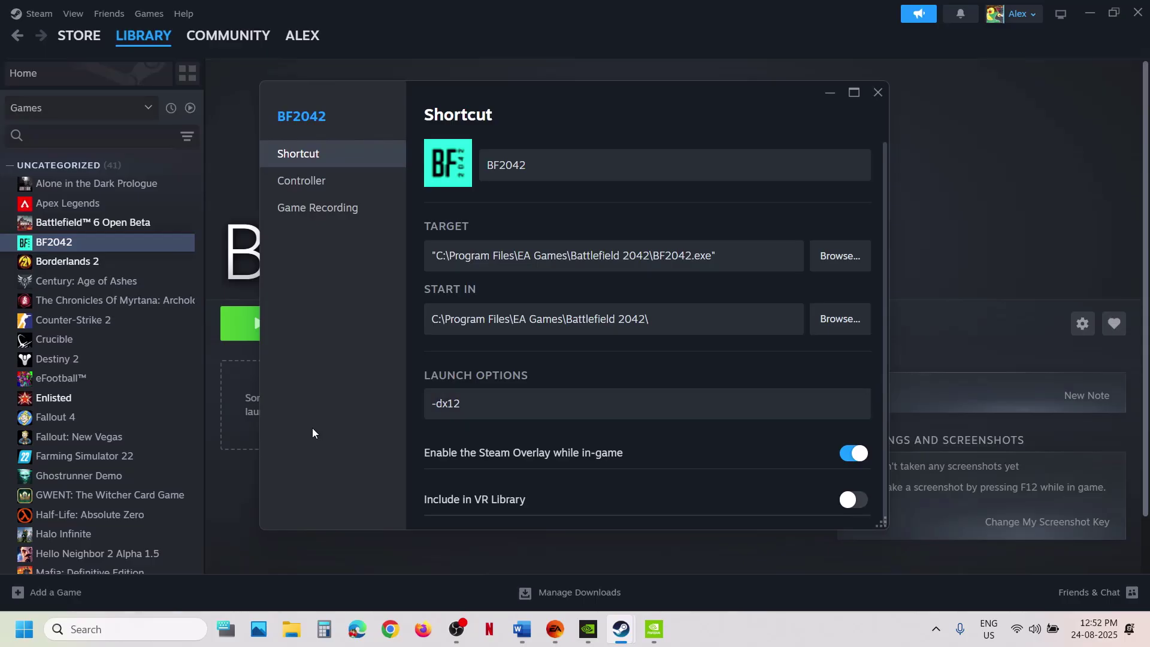
Clear BF2042's launch options in Steam and close its properties.
drag(547, 408, 373, 416)
key(BackSpace)
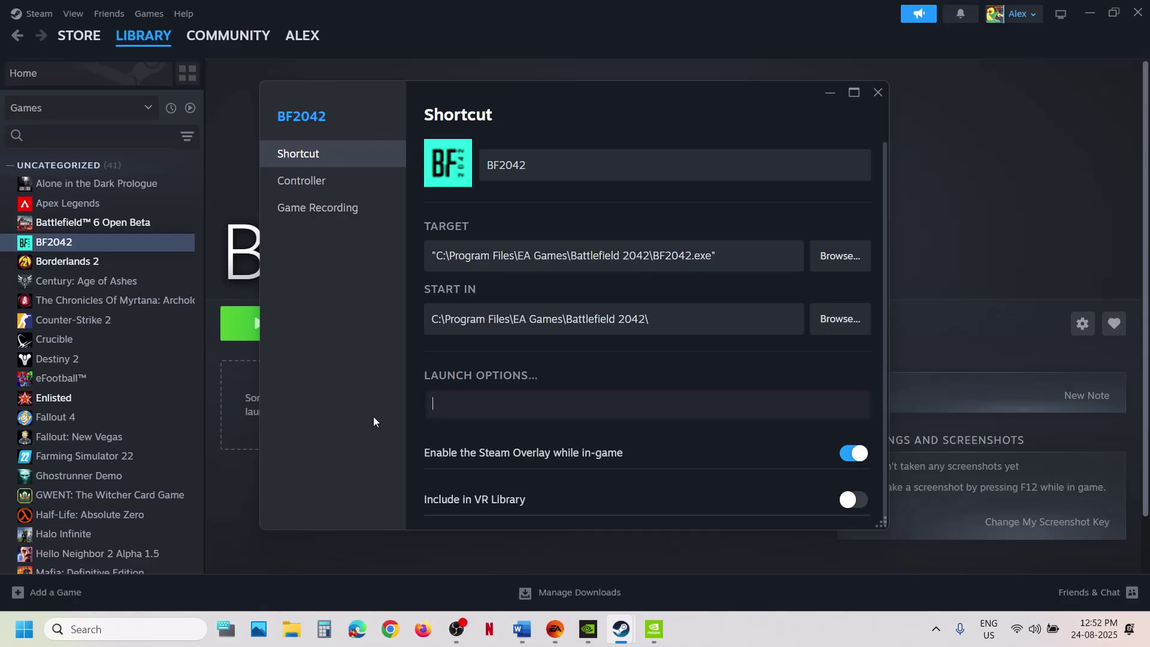
click(877, 91)
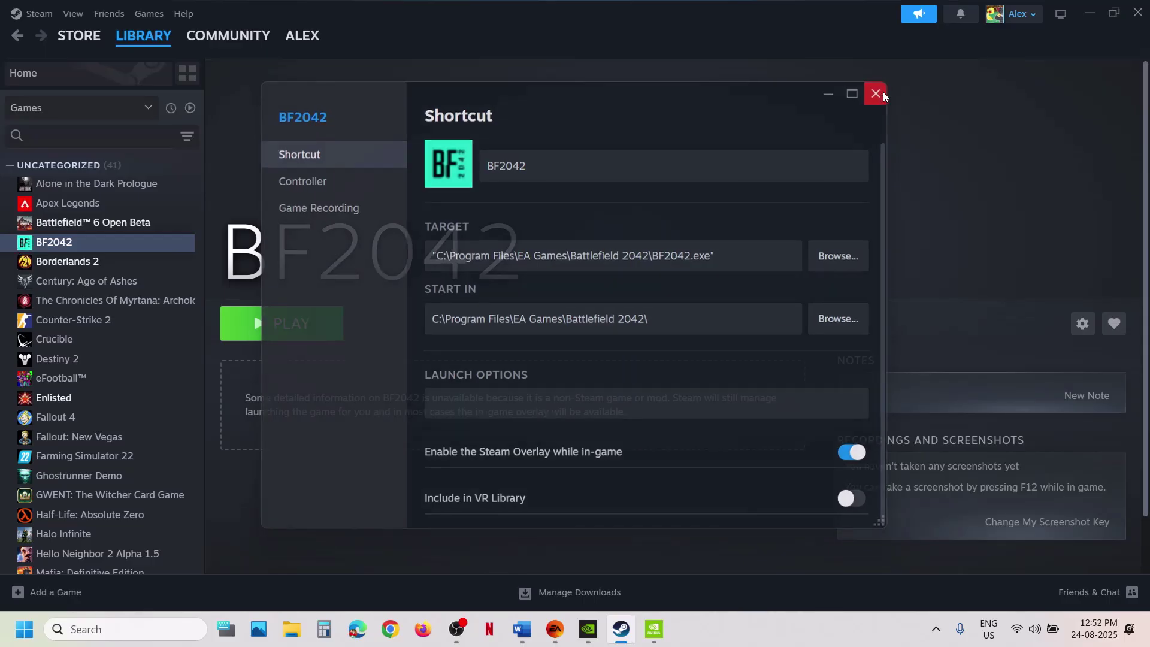
Switch to the EA app and save -dx11 as Battlefield 2042's advanced launch option in its properties.
click(555, 641)
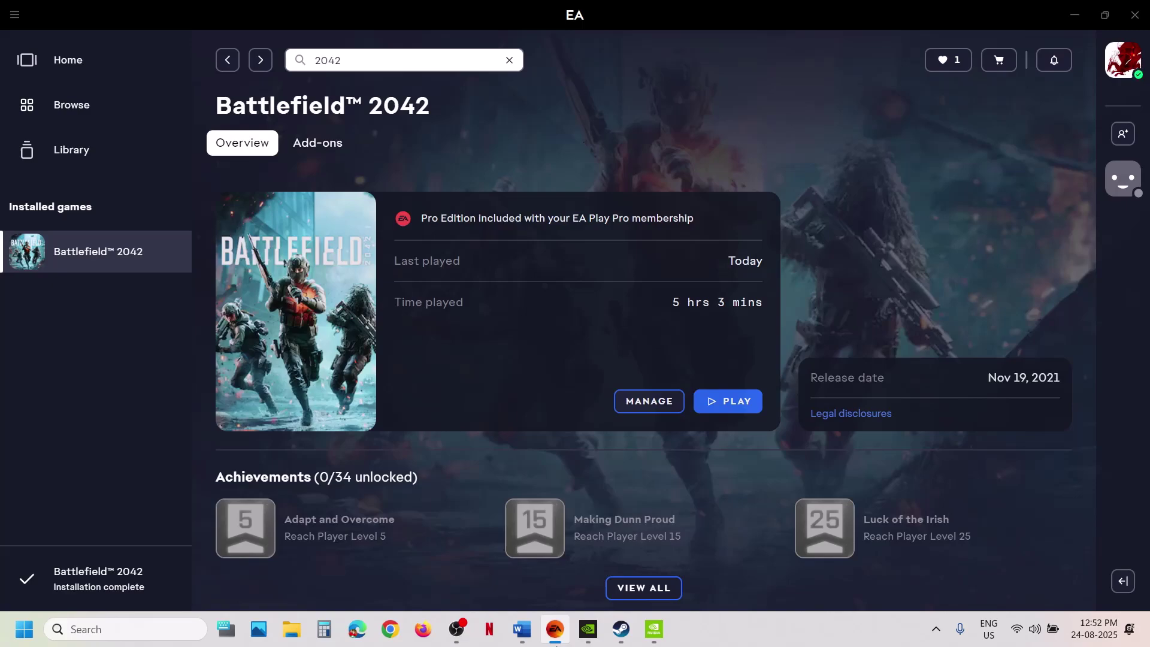
click(652, 410)
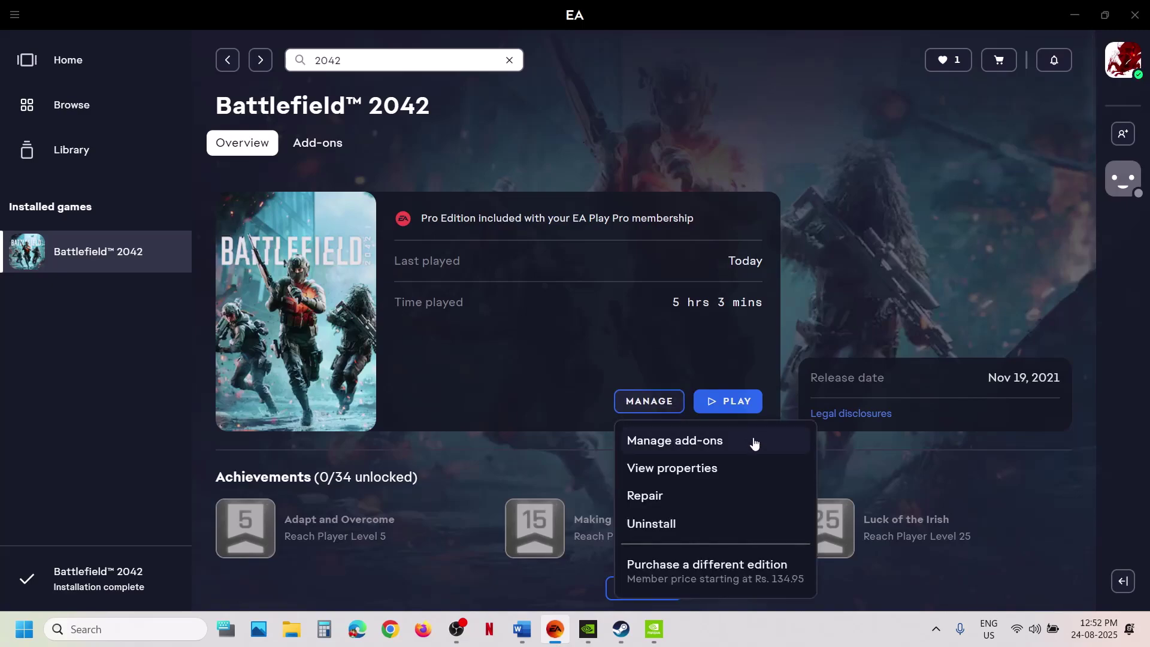
click(687, 473)
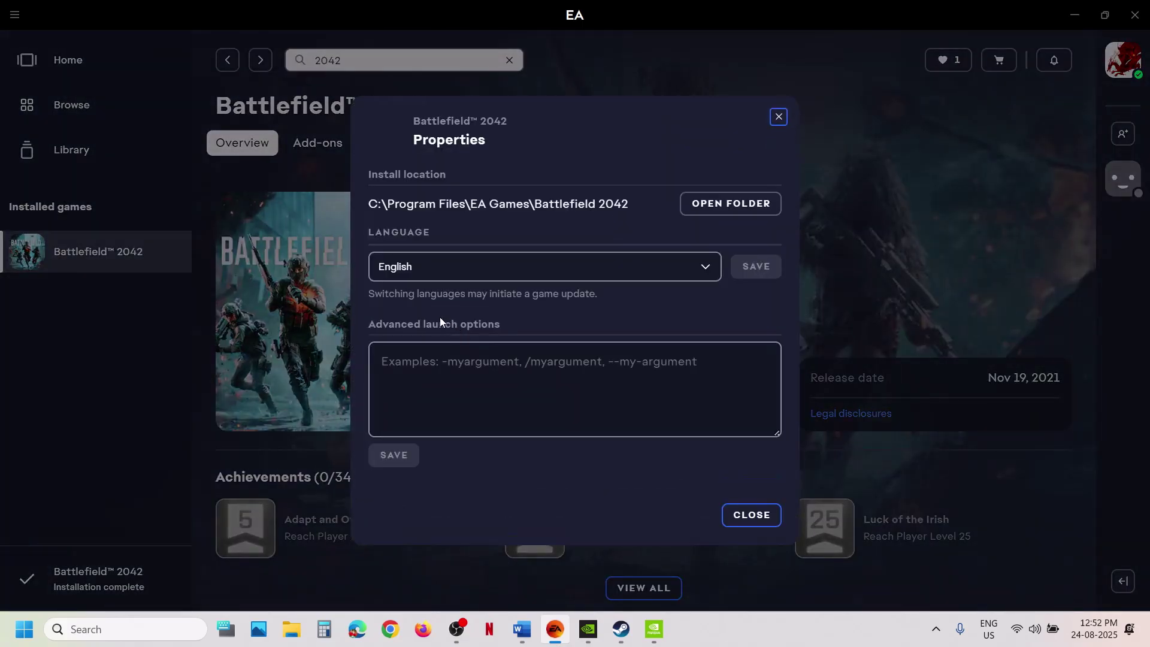
click(426, 379)
text(-dx11)
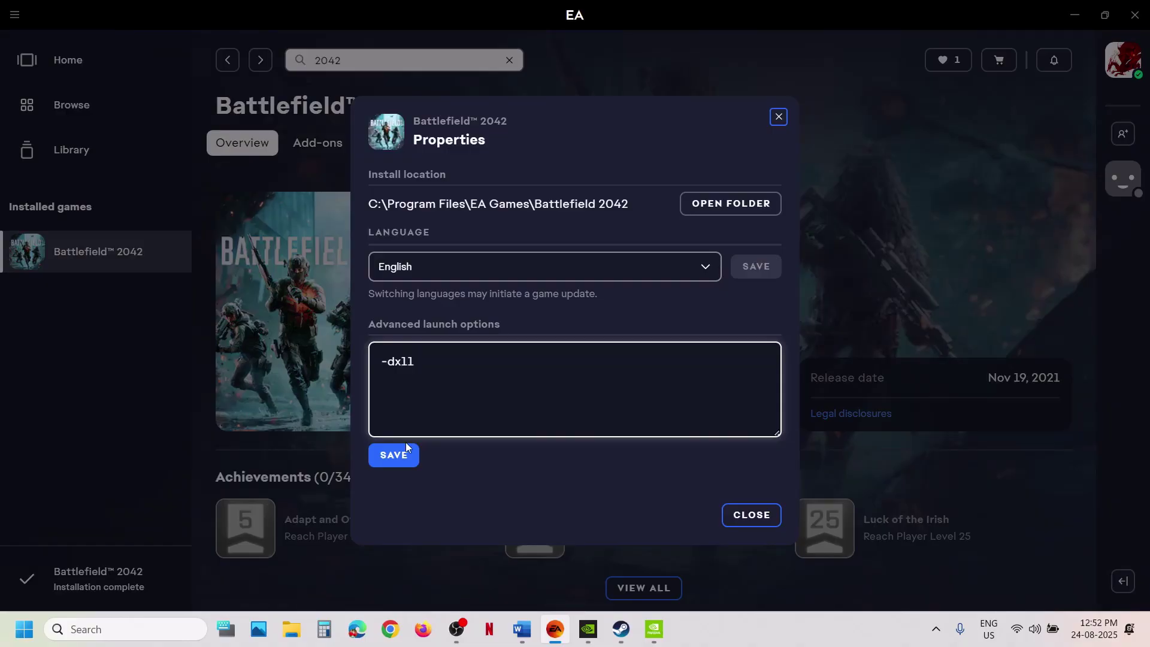
click(399, 455)
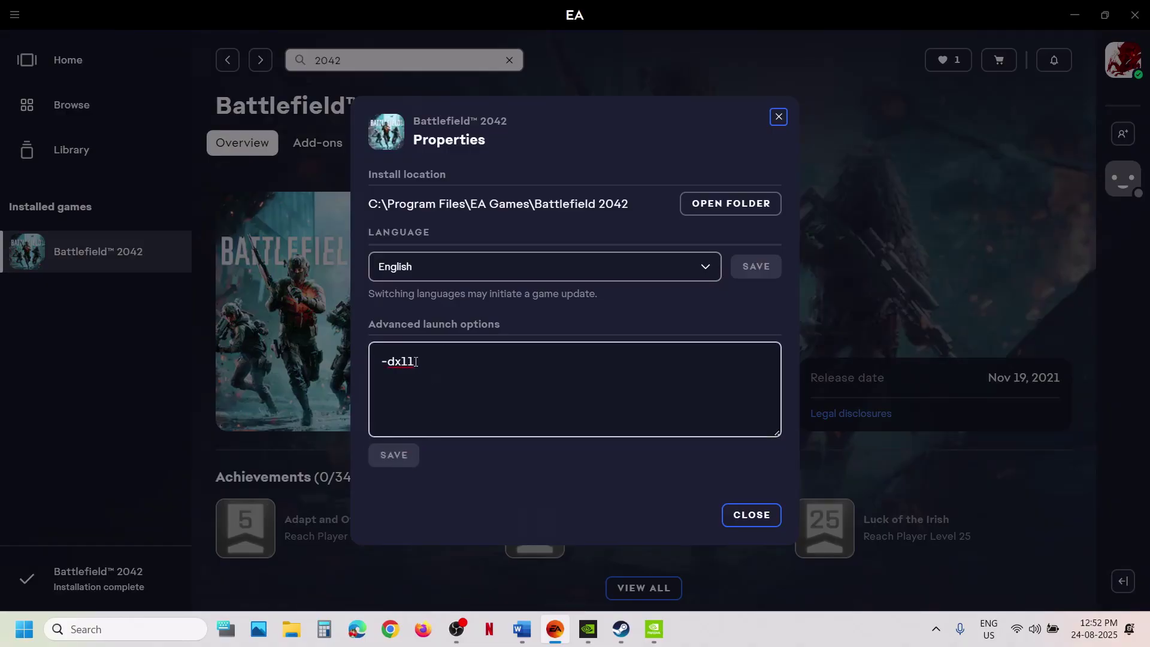
Change Battlefield 2042's advanced launch option to -dx12 and save it.
click(437, 357)
key(BackSpace)
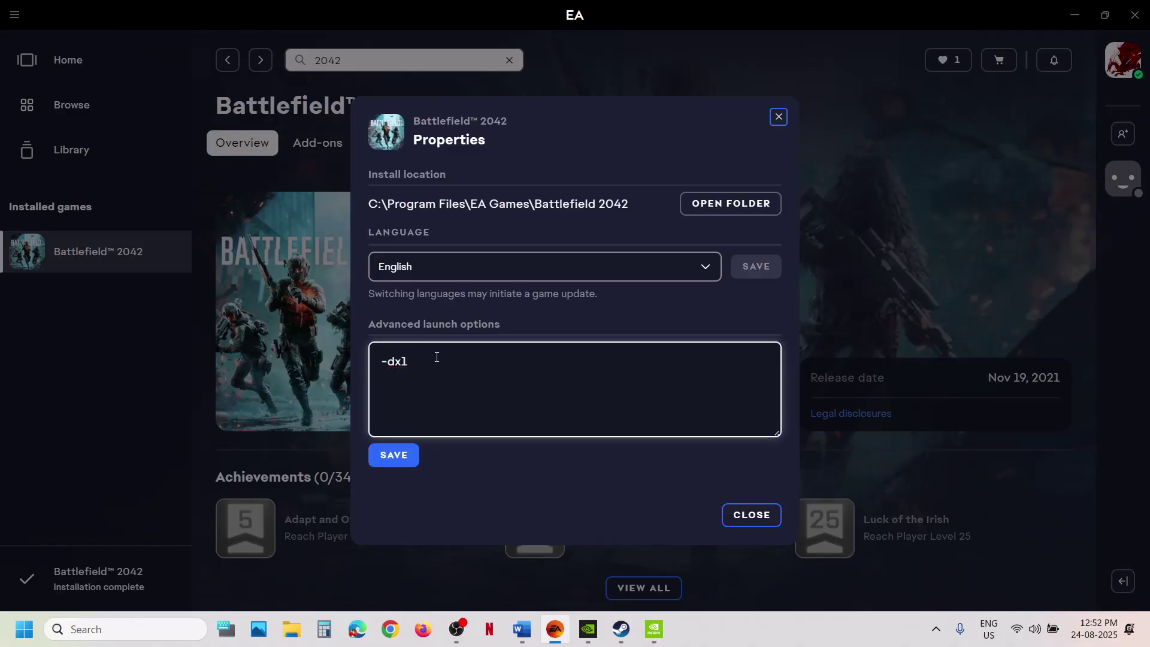
click(396, 457)
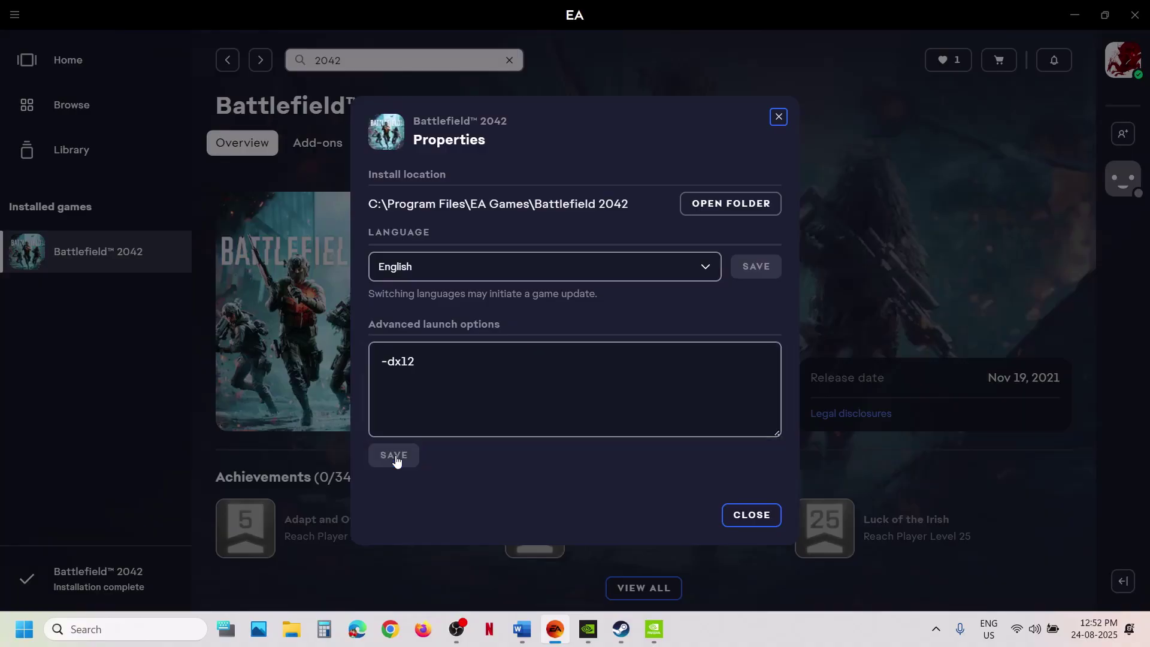
Remove the advanced launch option from Battlefield 2042, save the empty field and close the properties.
click(450, 371)
drag(436, 362, 340, 360)
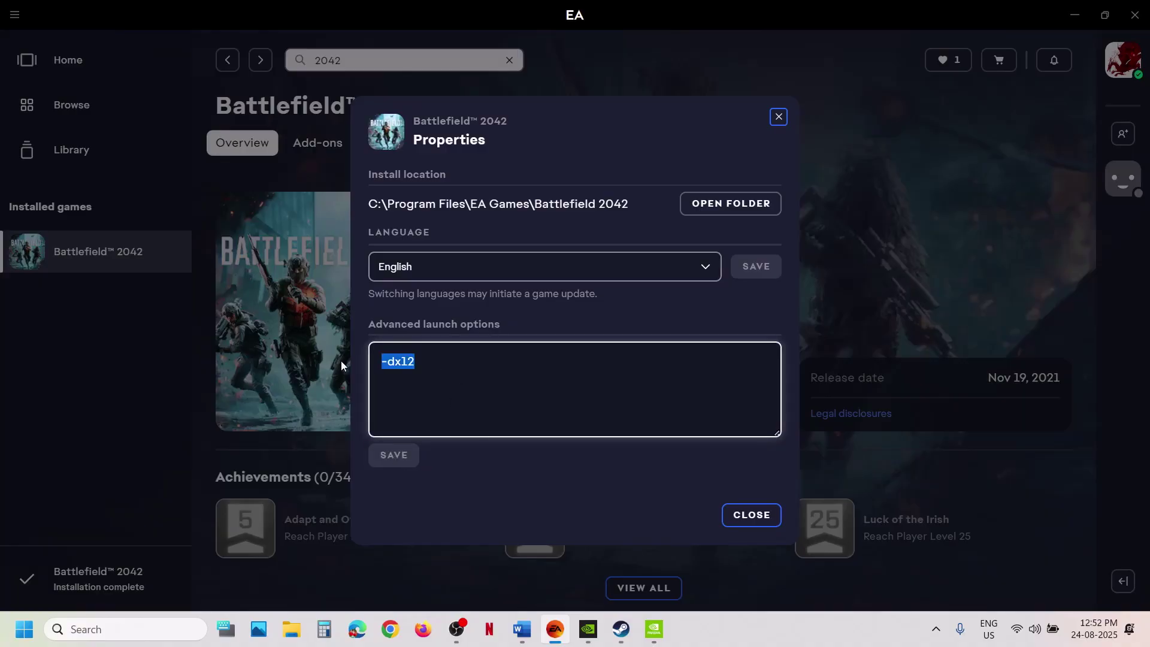
key(BackSpace)
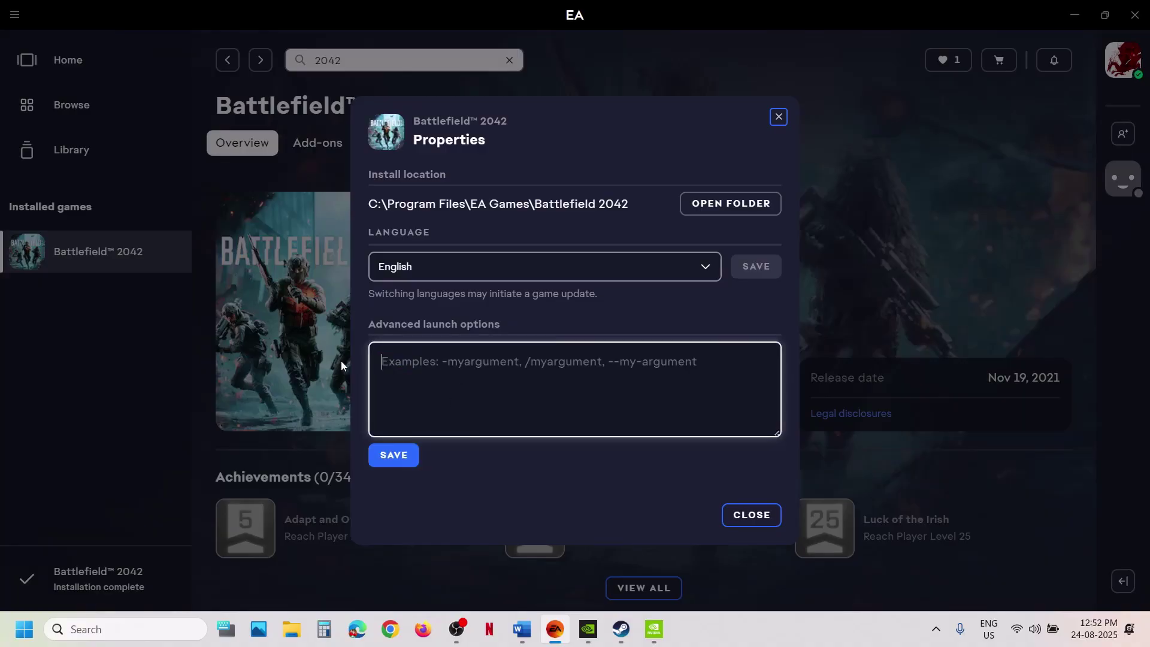
click(394, 456)
click(744, 517)
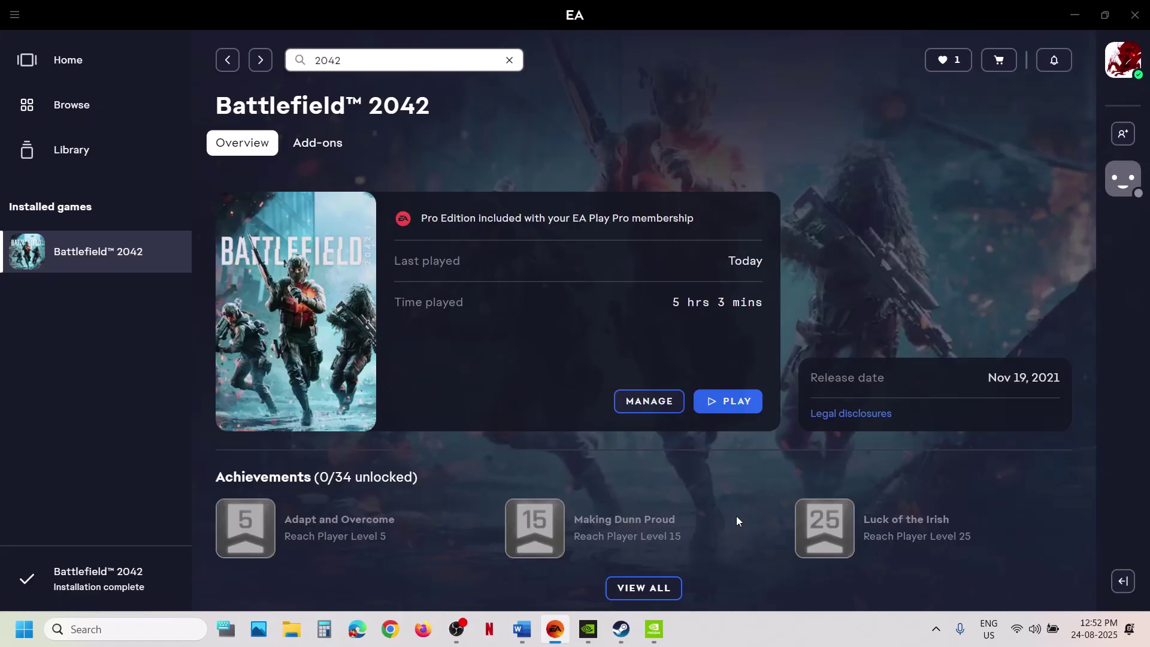
Switch to the Word notes and copy "EA App" from the Step 3 heading.
click(526, 626)
scroll(366, 371, down, 4)
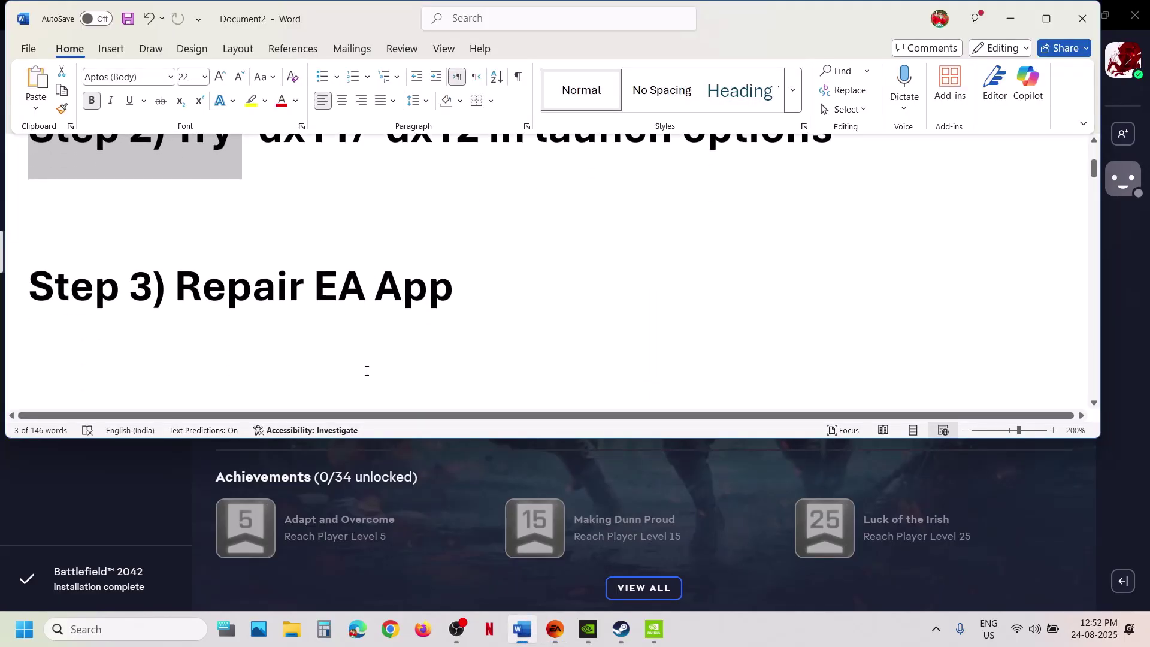
drag(184, 277, 314, 291)
key(ctrl+c)
click(478, 290)
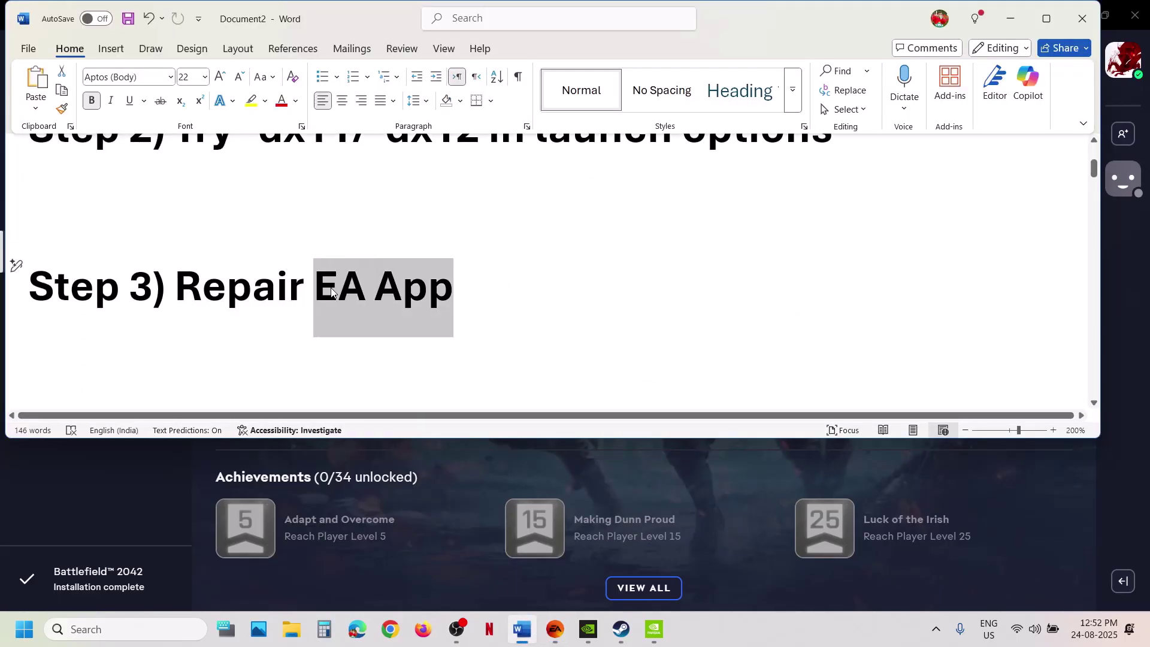
Open the ea.com/ea-app page in Chrome and download the Windows version of the EA app.
click(390, 629)
key(ctrl+v)
key(Return)
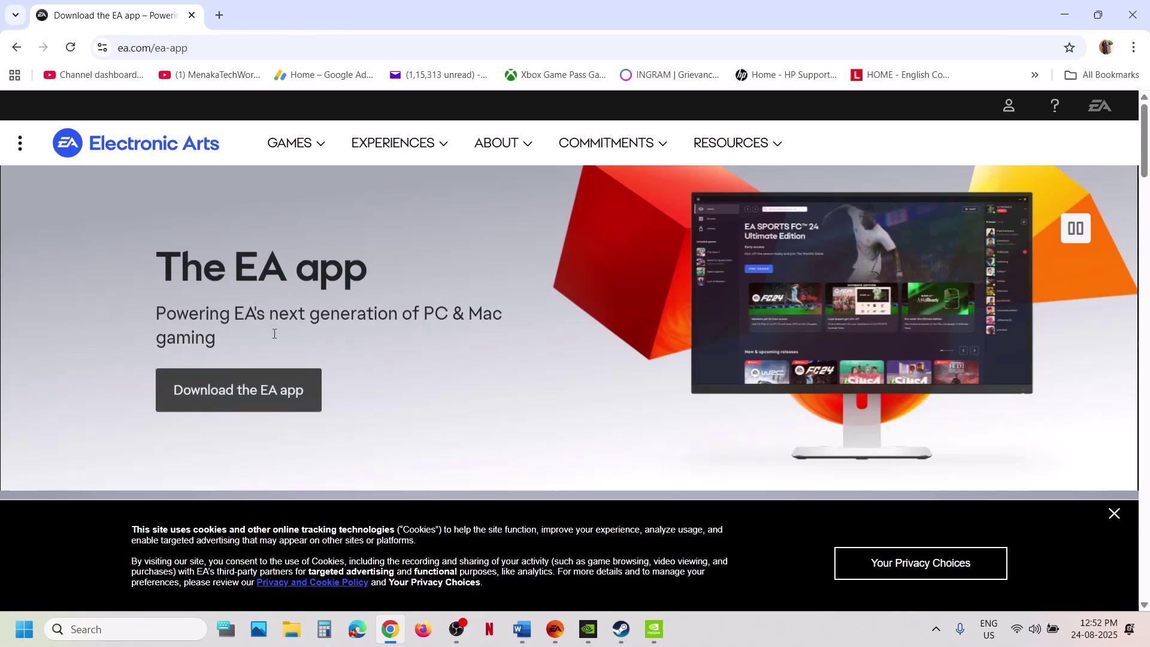
click(256, 389)
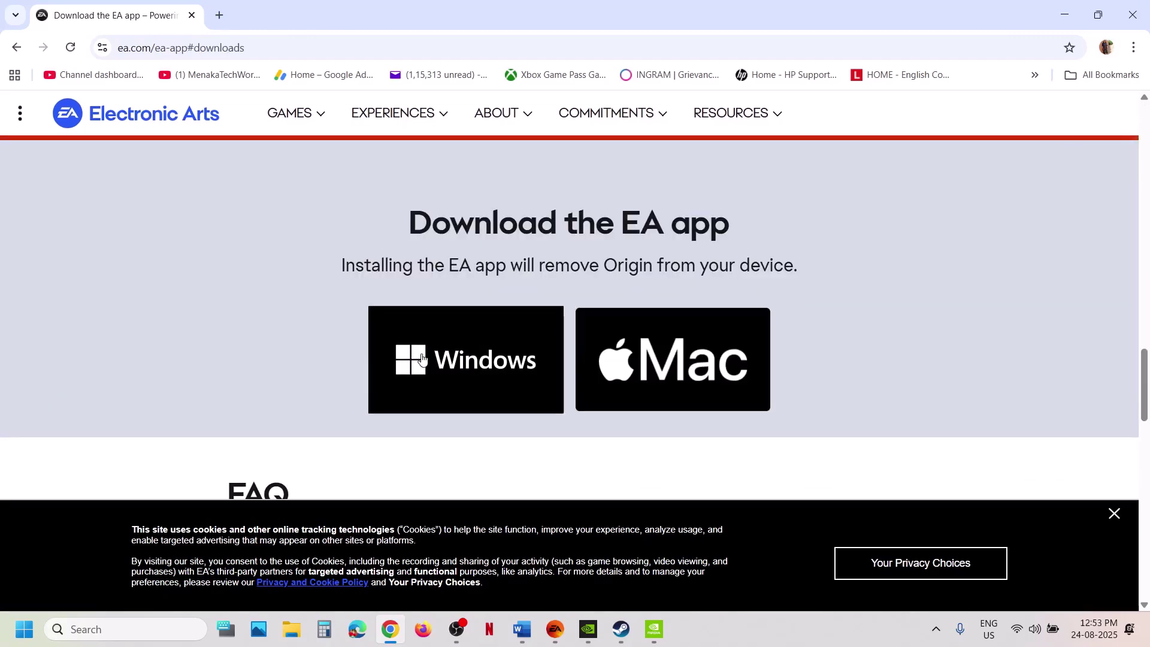
click(467, 360)
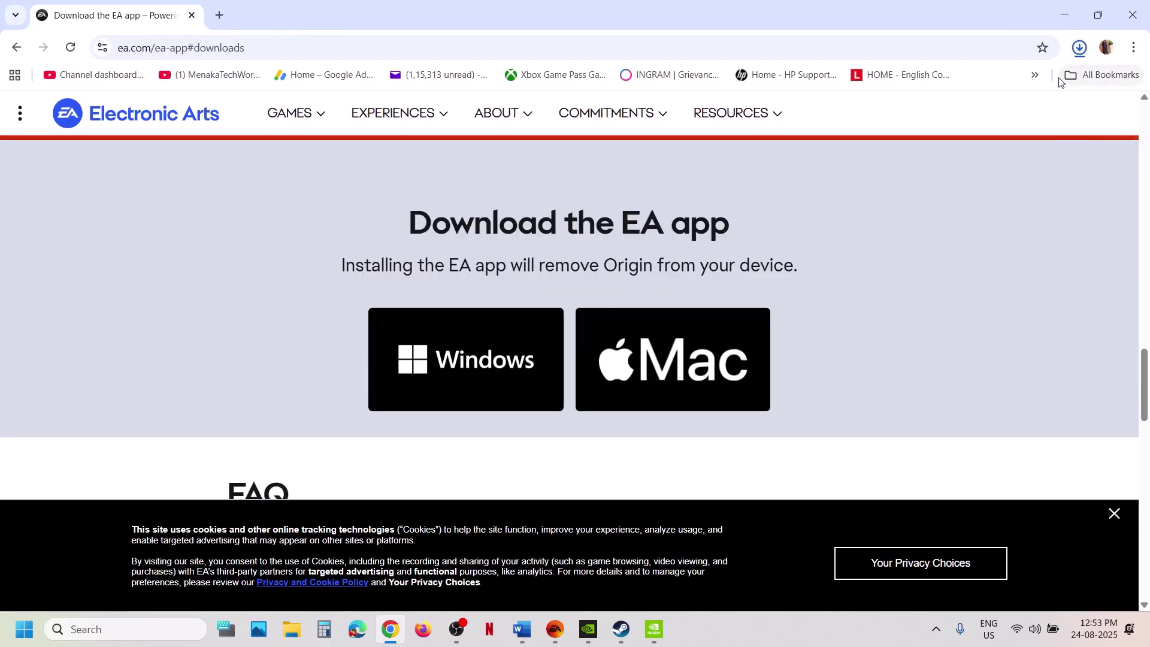
Run the downloaded EA app installer, choose to repair the existing installation and allow it to make changes.
click(939, 99)
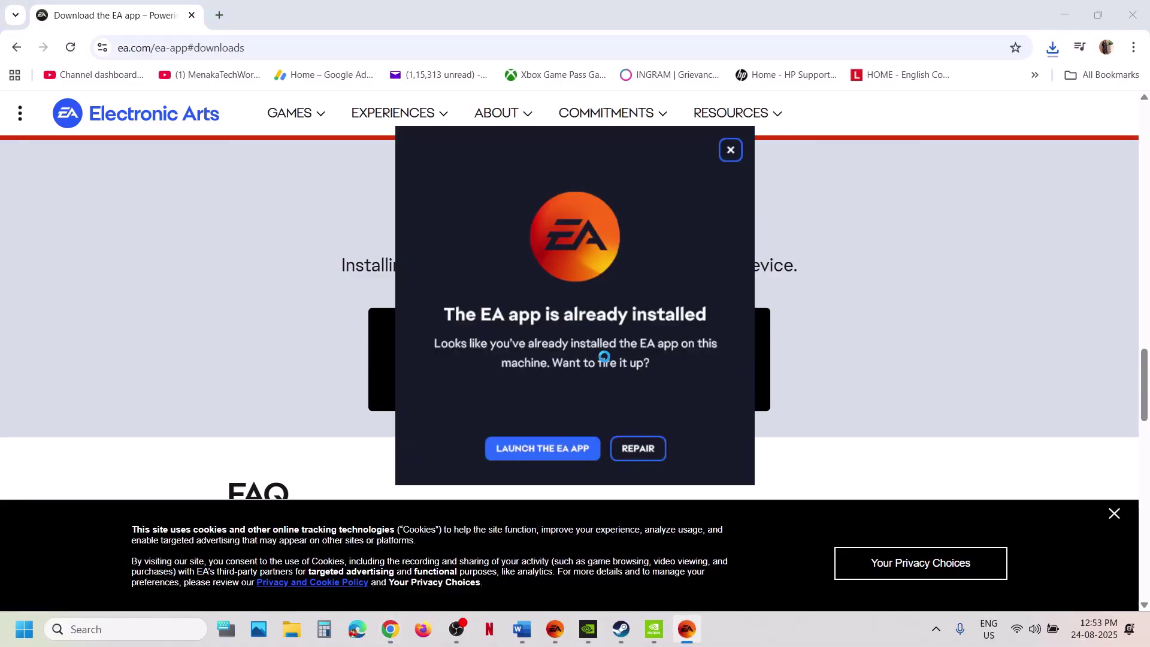
click(638, 449)
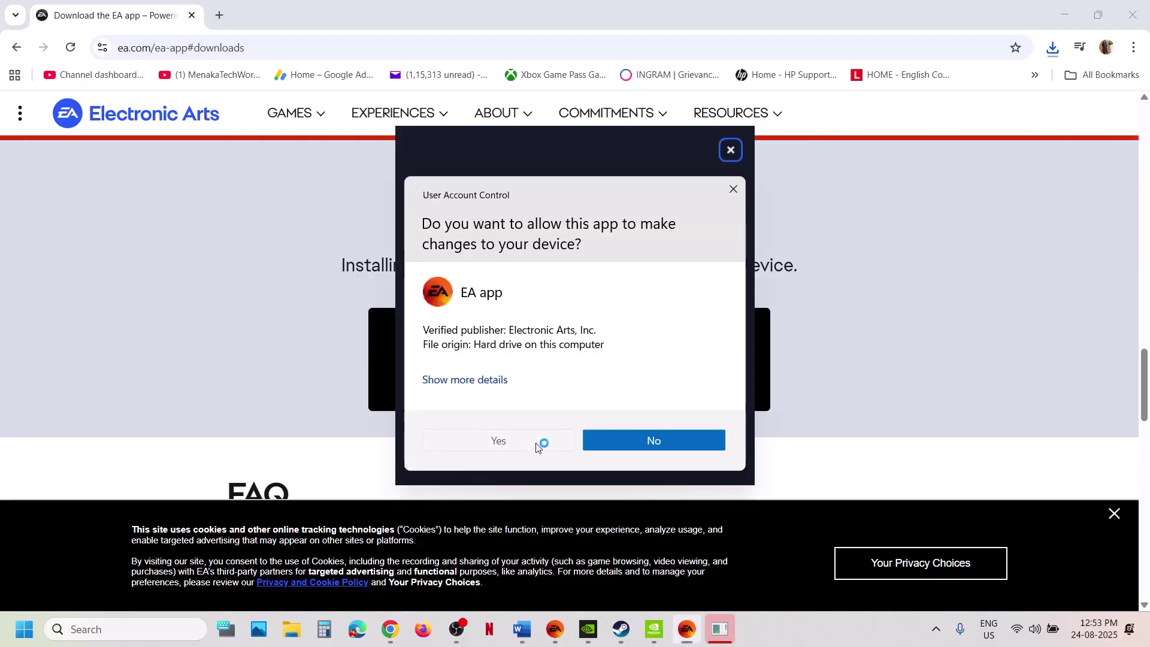
click(538, 444)
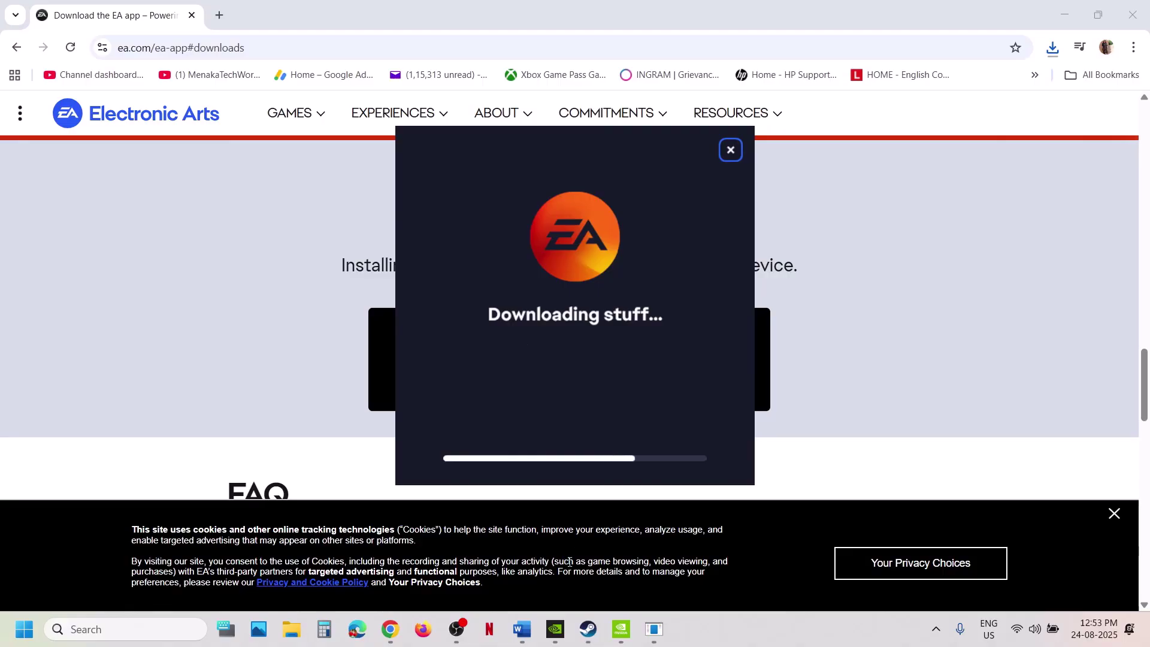
Read Step 4 about setting the max frame rate in Nvidia Control Panel in the Word notes.
click(522, 637)
scroll(385, 255, down, 3)
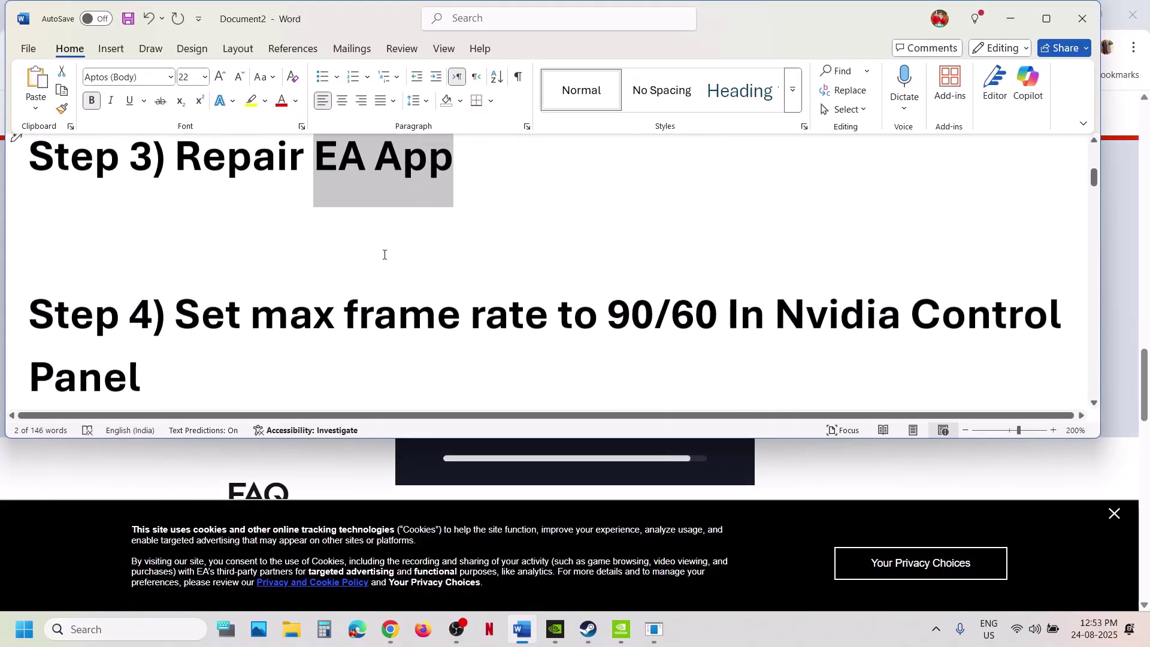
drag(238, 258, 695, 305)
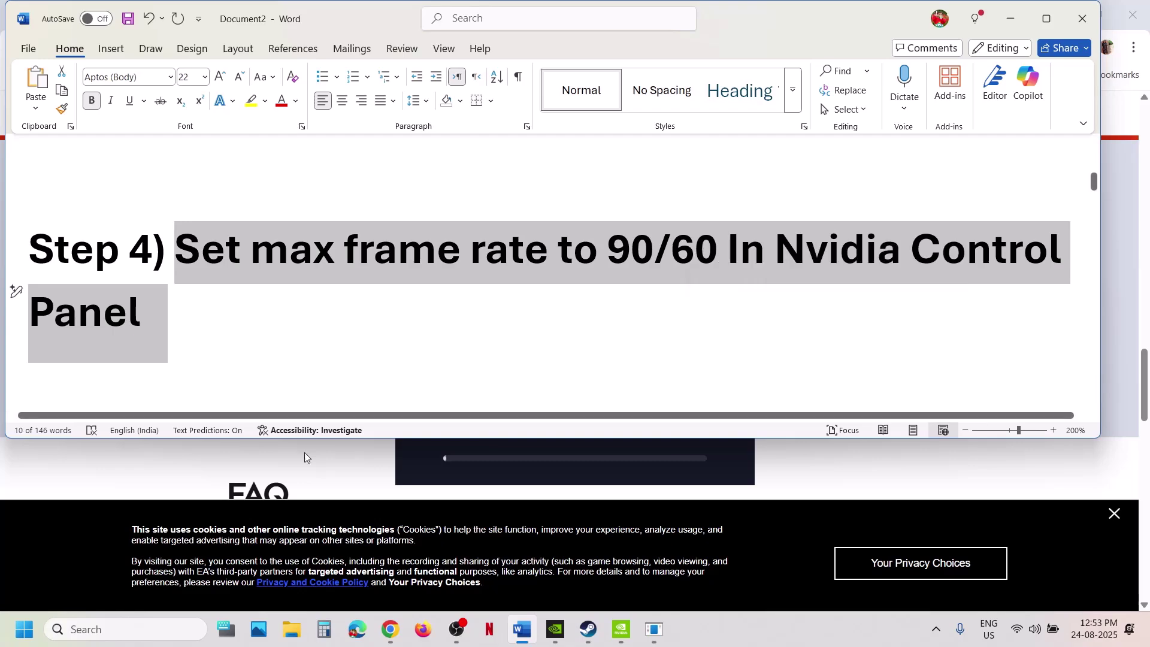
Search Windows for "nvidia" and open NVIDIA Control Panel.
click(108, 629)
text(nvidia)
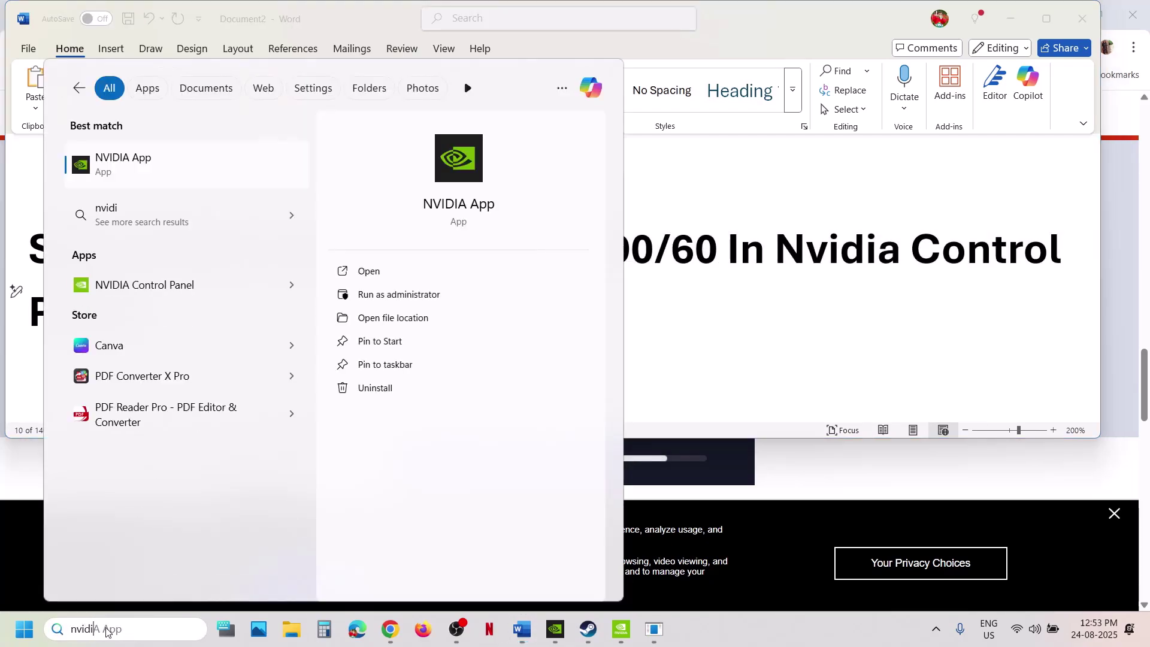
click(158, 286)
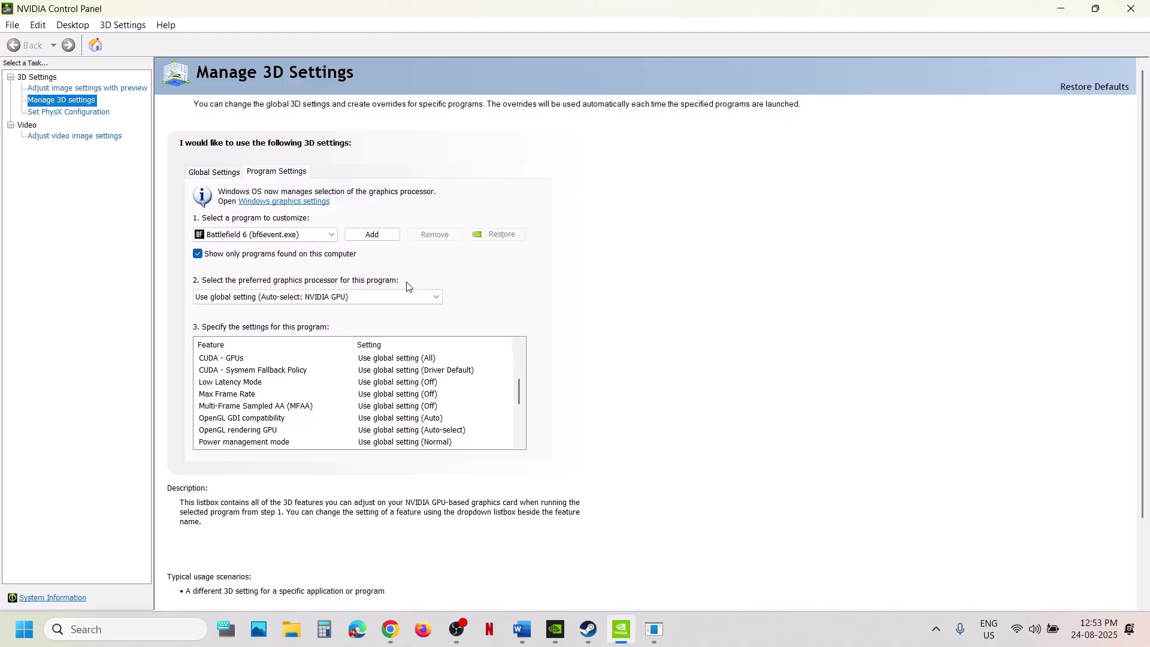
Add the BF2042 application from C:\Program Files\EA Games\Battlefield 2042 as a program to customize in the 3D program settings.
click(372, 234)
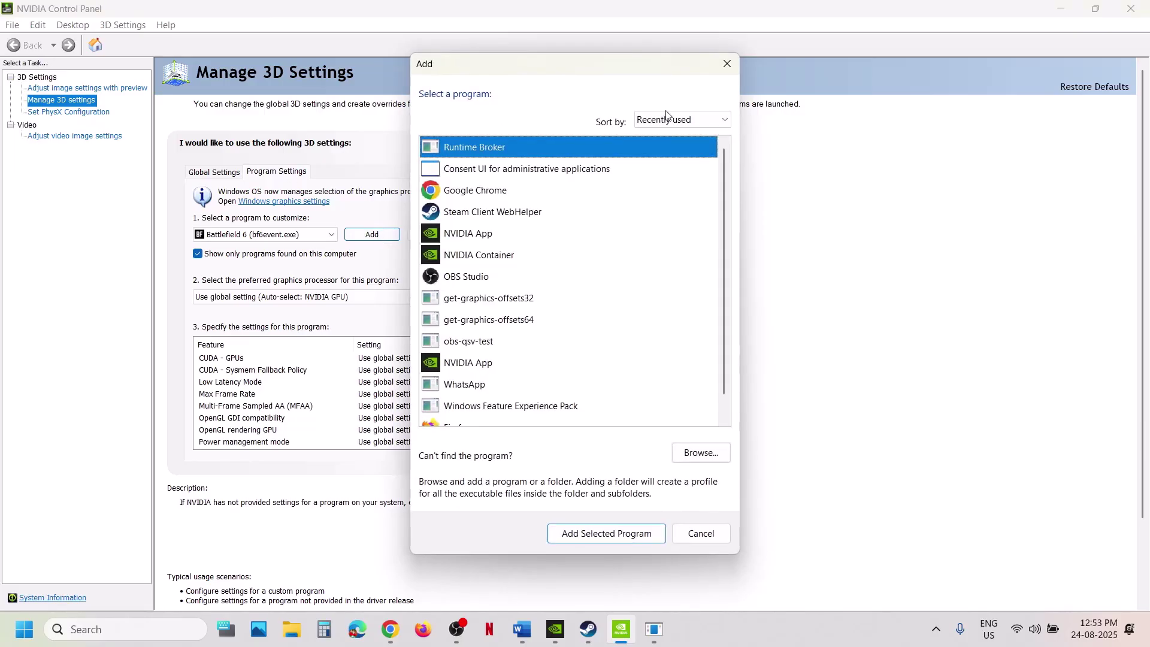
click(727, 64)
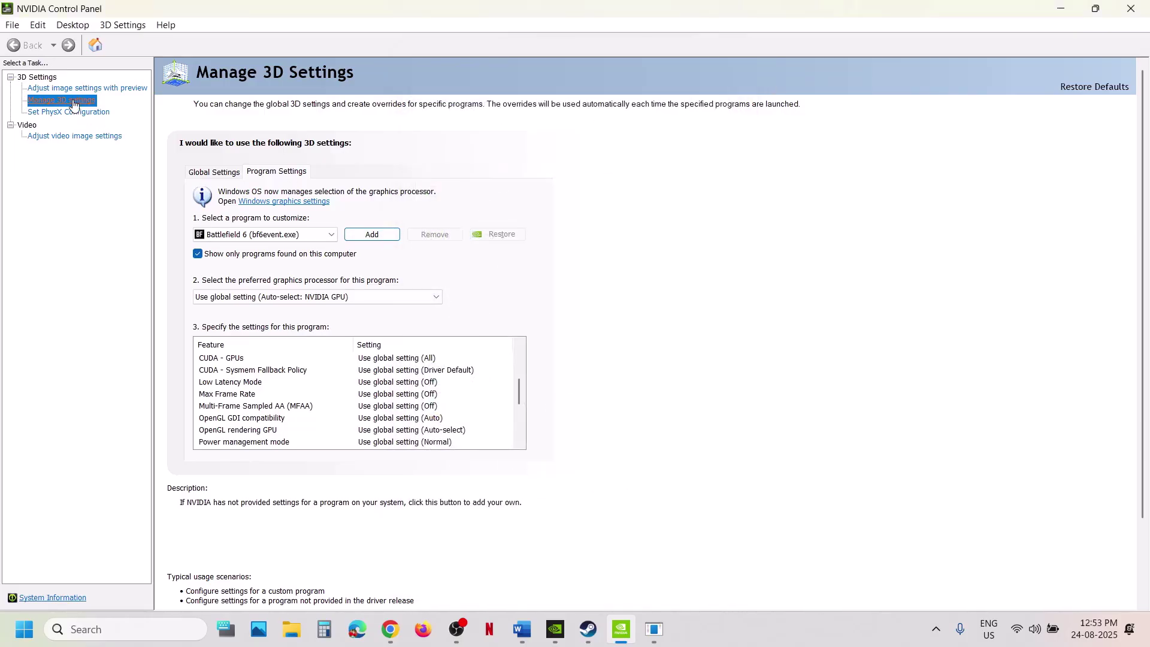
click(382, 235)
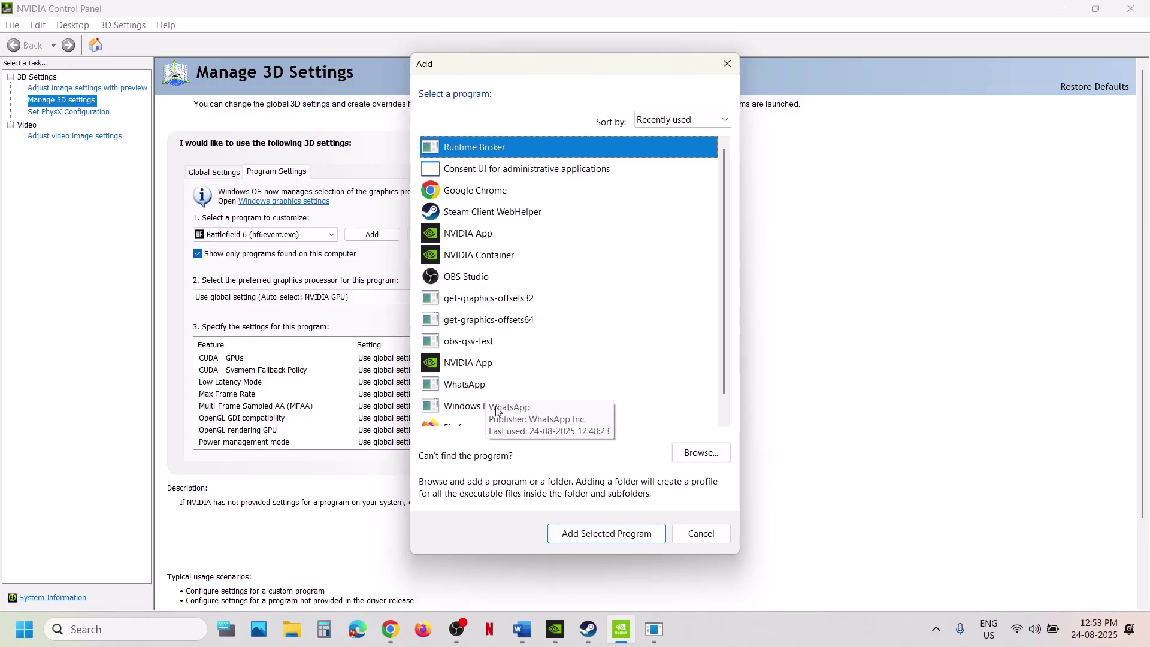
click(698, 456)
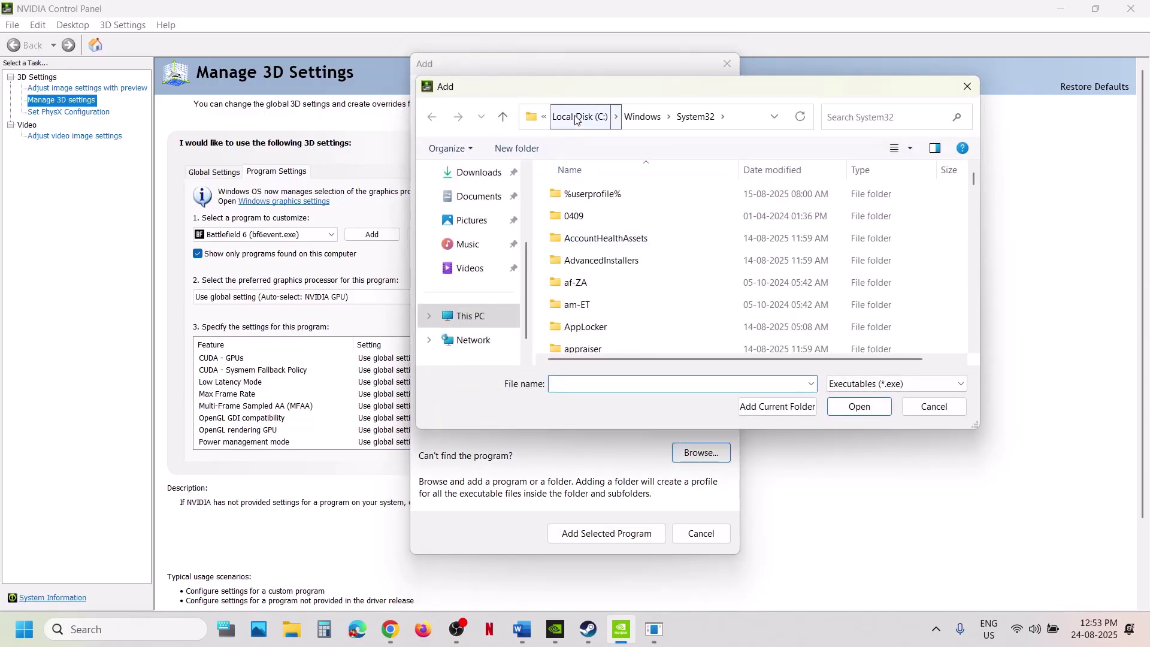
click(584, 116)
double_click(598, 254)
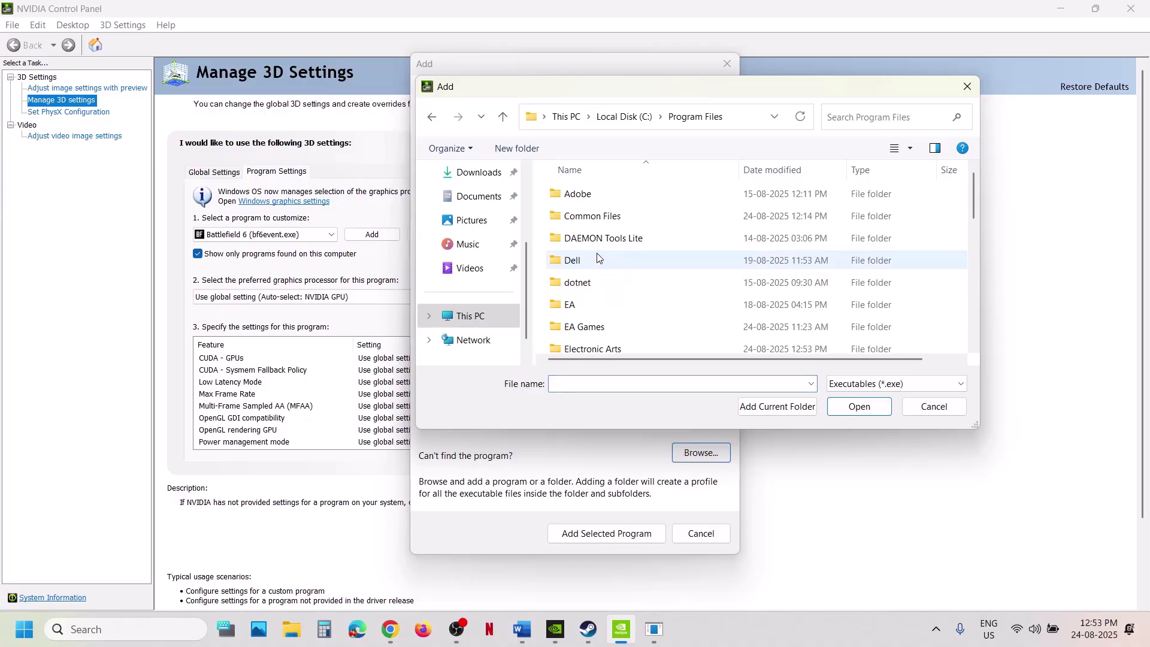
scroll(597, 258, down, 1)
click(593, 278)
double_click(593, 276)
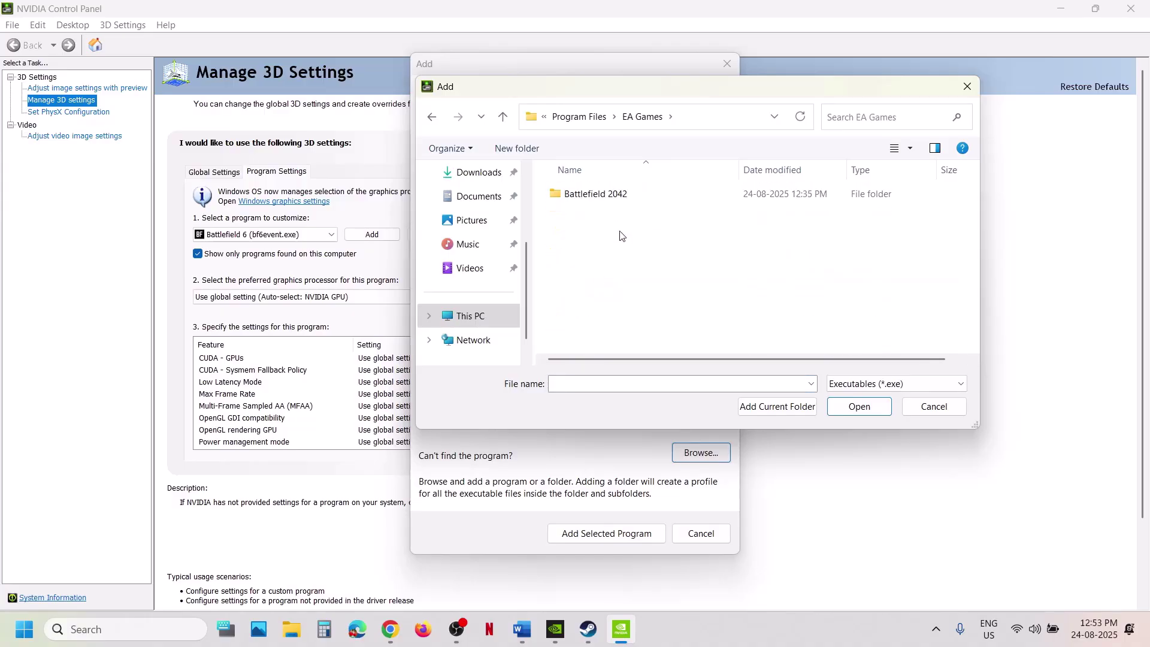
double_click(602, 193)
click(574, 334)
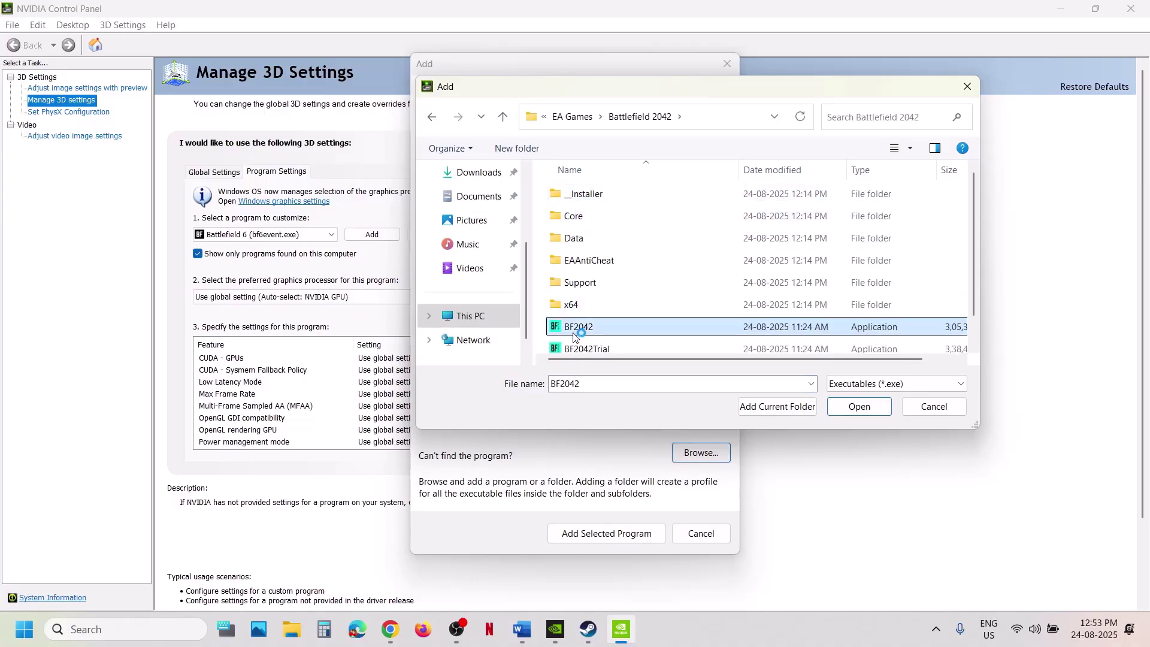
click(858, 406)
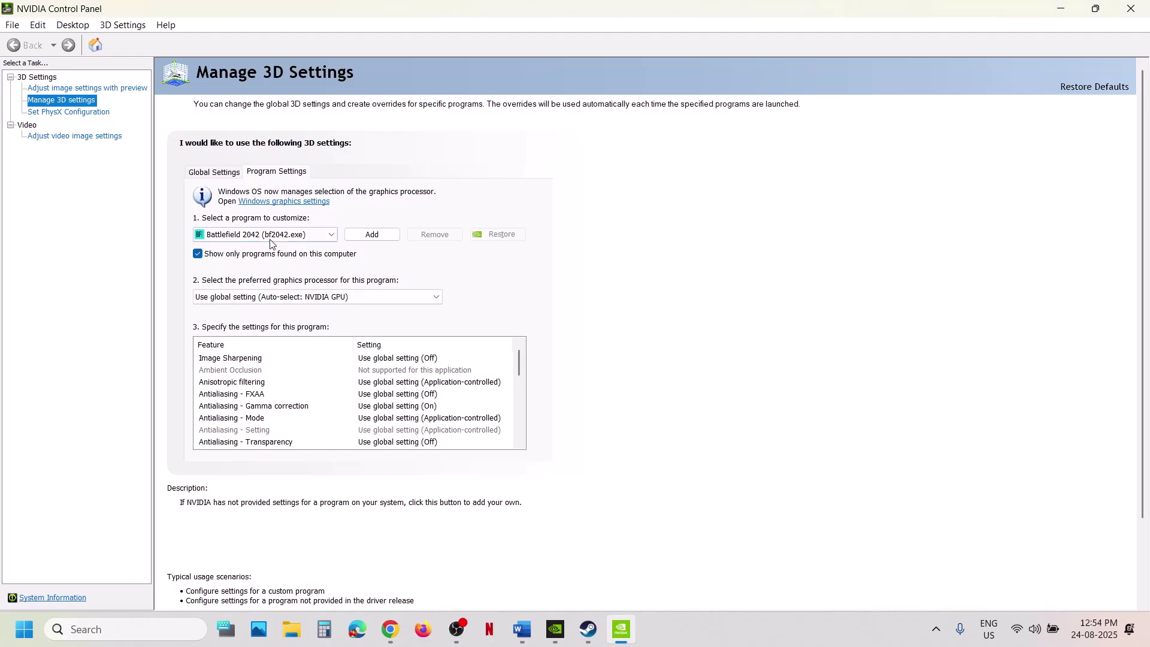
Set Battlefield 2042's preferred graphics processor to High-performance NVIDIA processor and its Max Frame Rate to 60 FPS, and apply the changes.
click(333, 300)
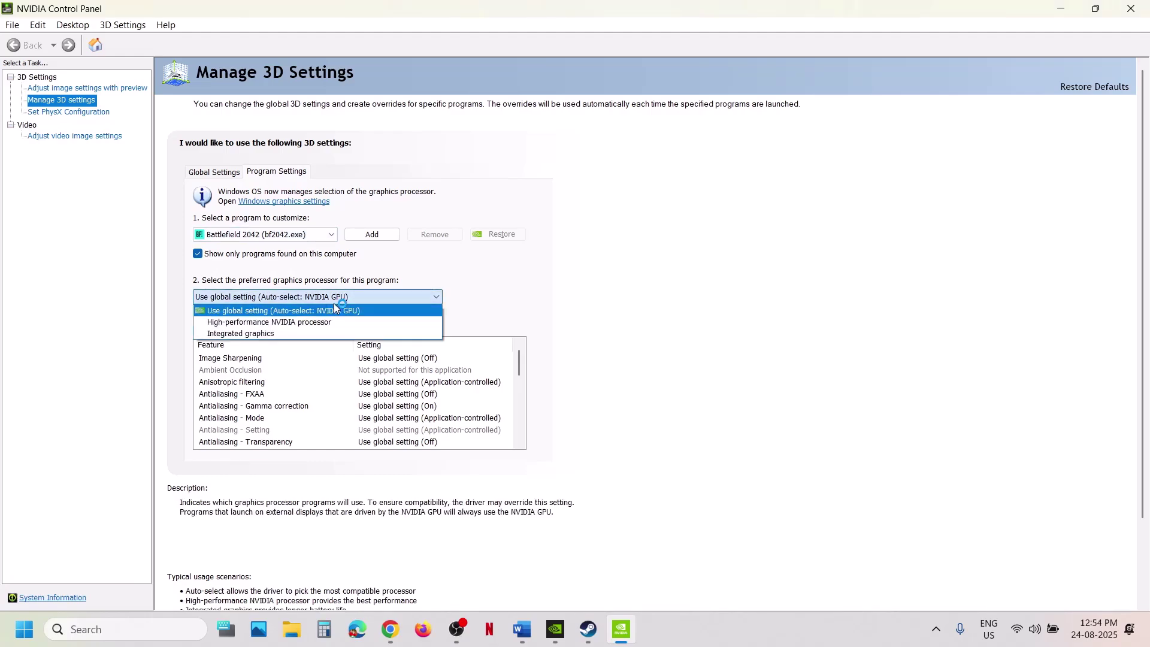
click(302, 323)
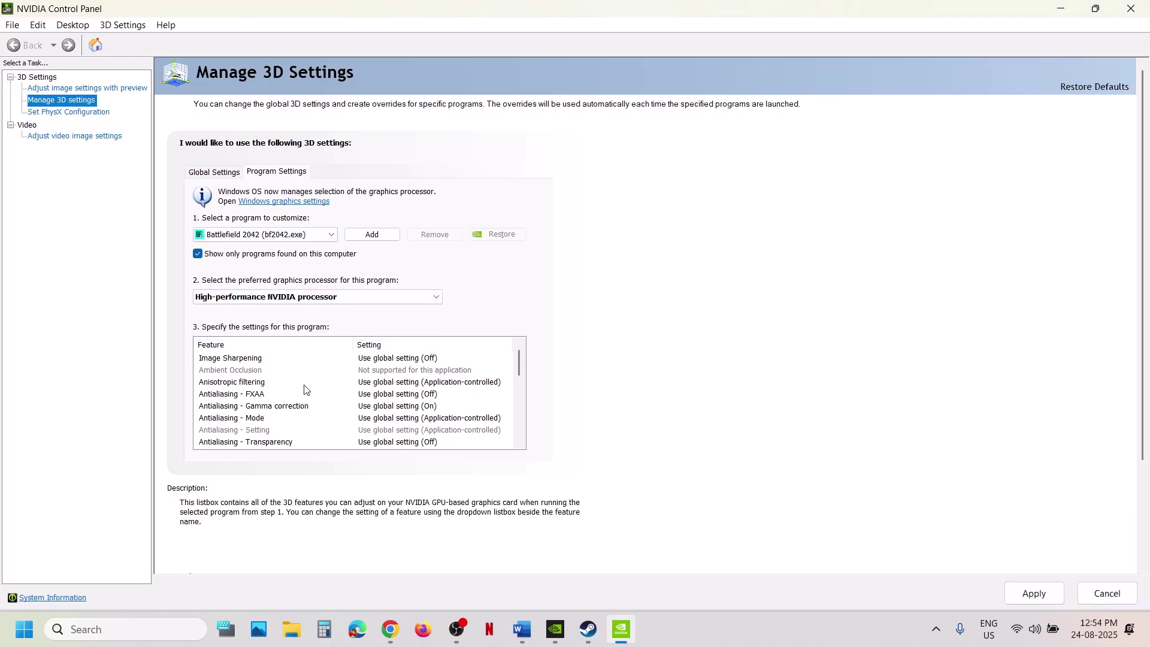
click(289, 391)
key(m)
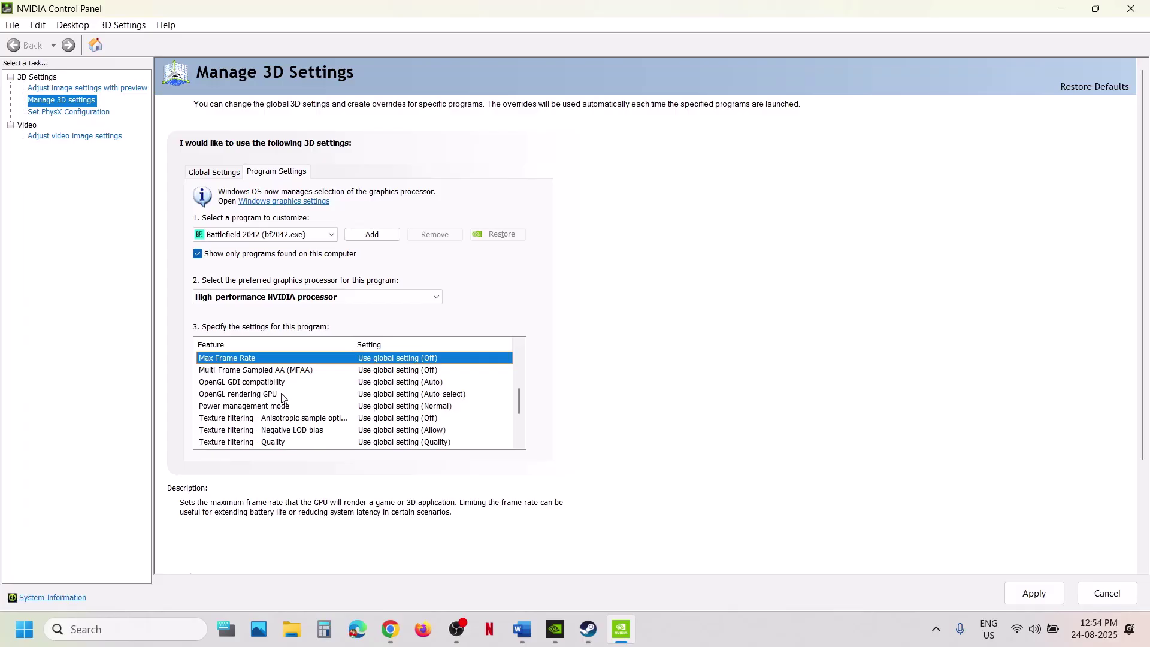
scroll(282, 398, up, 2)
click(221, 435)
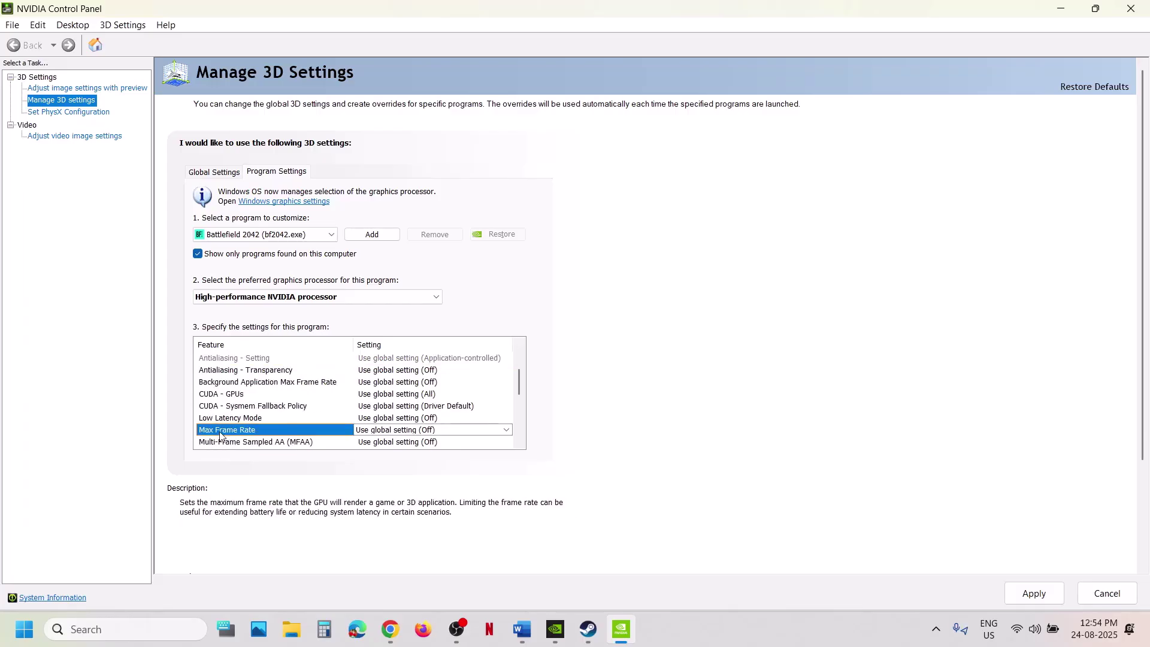
click(435, 430)
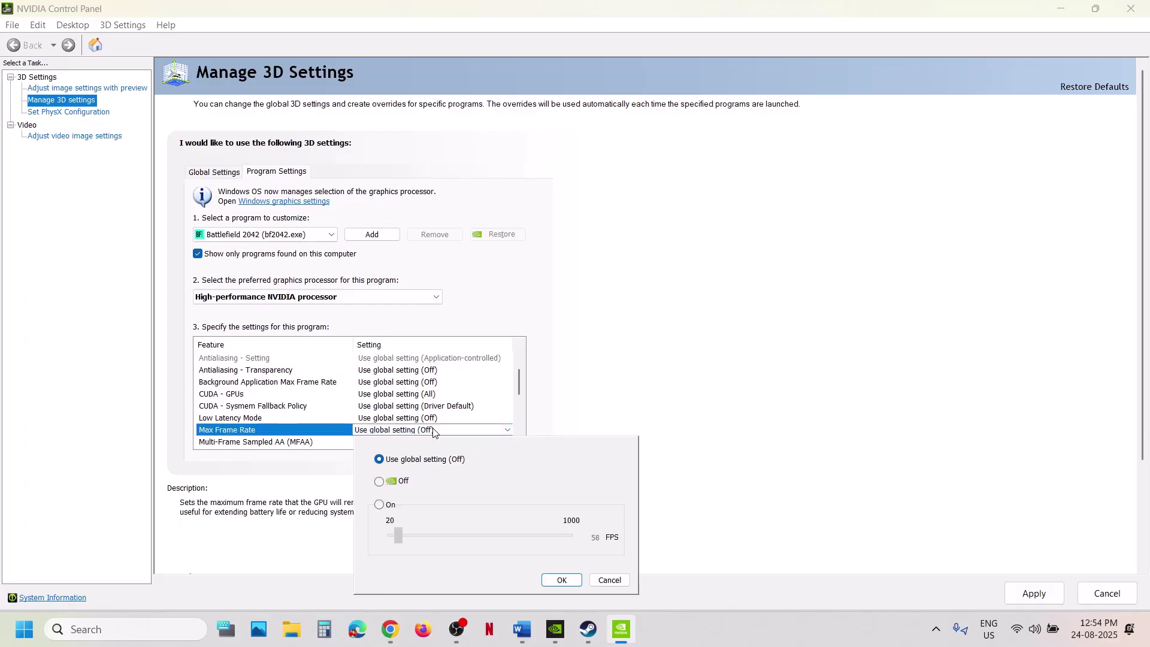
click(379, 506)
text(60)
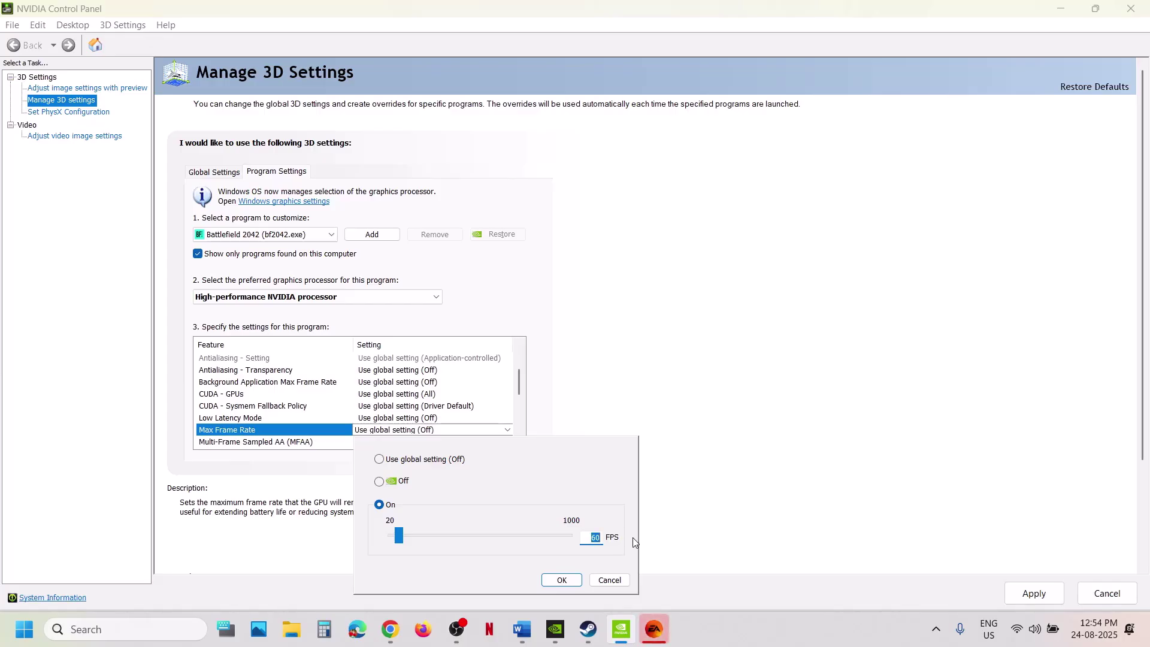
text(90)
text(60)
click(562, 580)
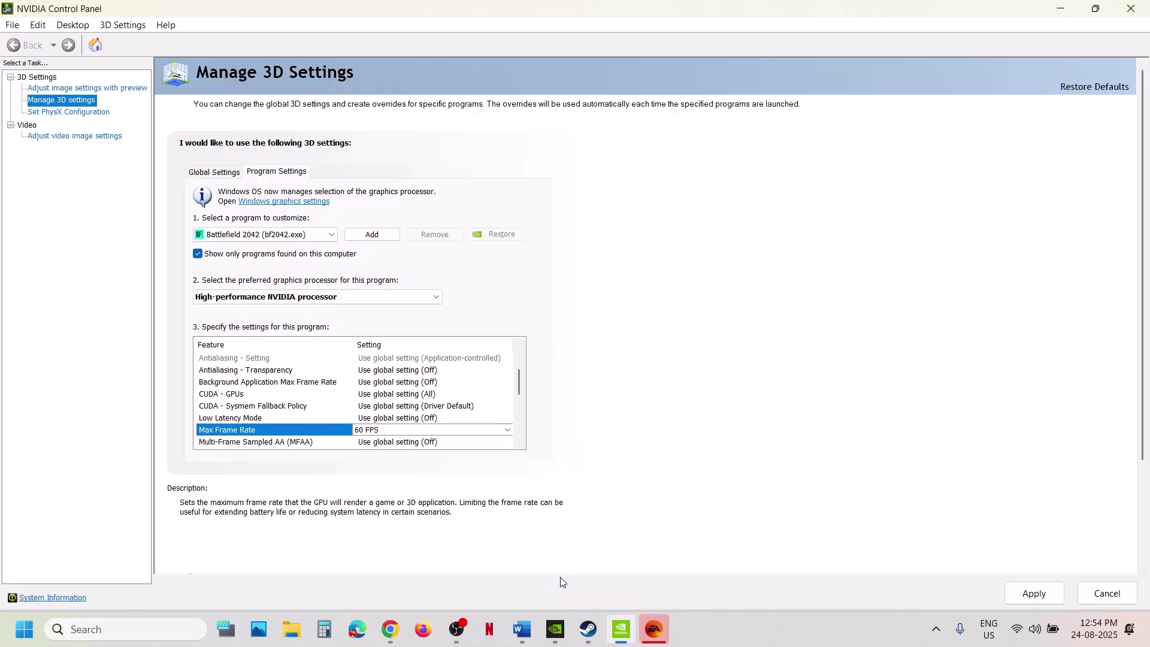
click(1034, 596)
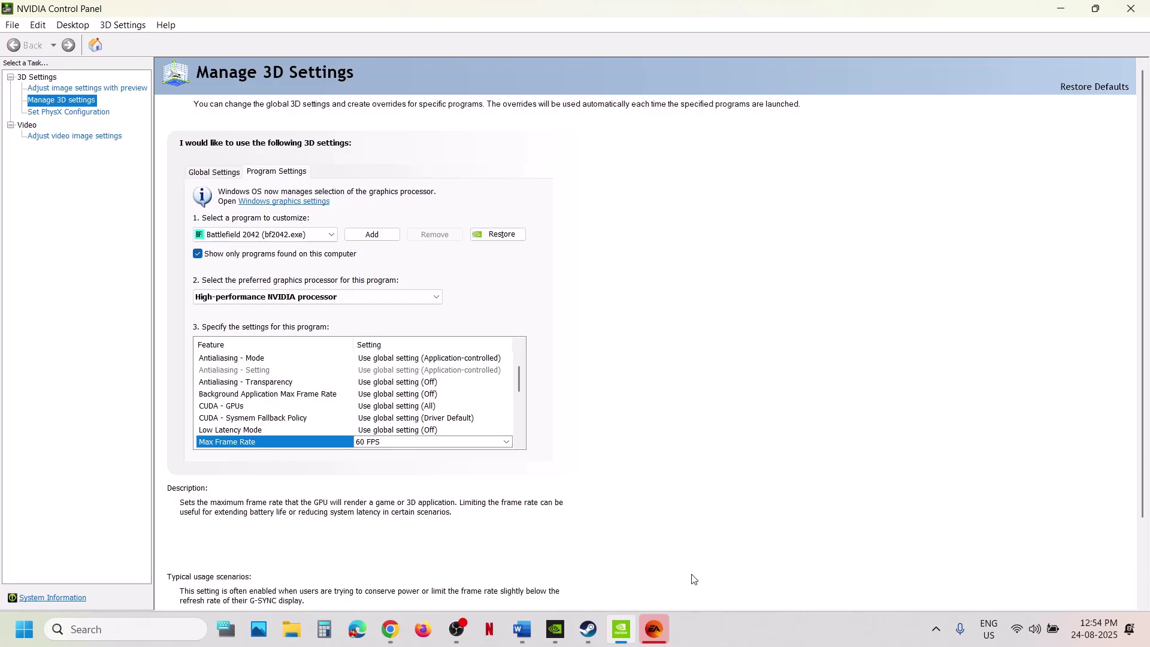
Switch to the Word notes and copy "Exploit Protection" from the Step 5 heading.
click(527, 630)
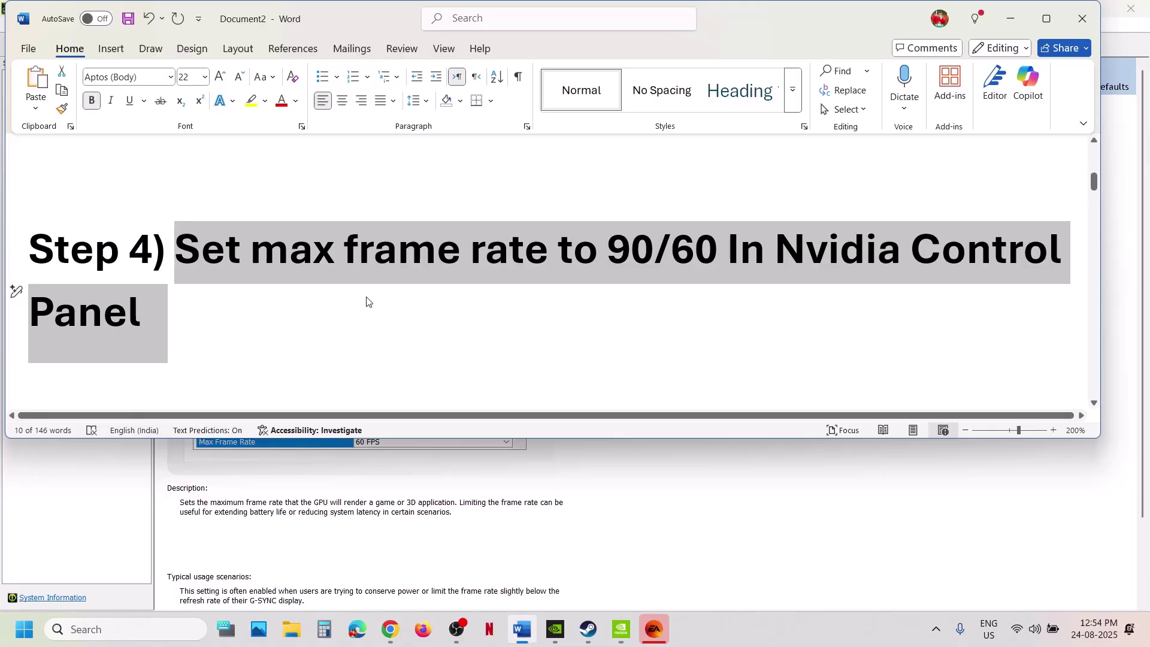
scroll(368, 300, down, 4)
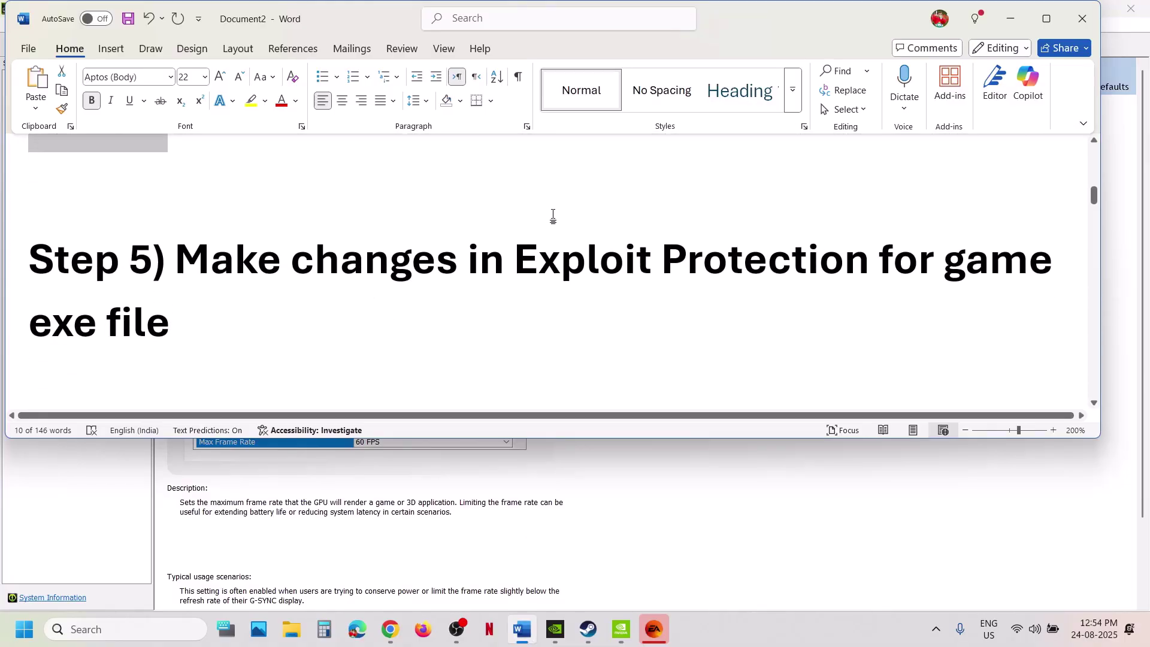
drag(515, 252, 875, 264)
key(ctrl+c)
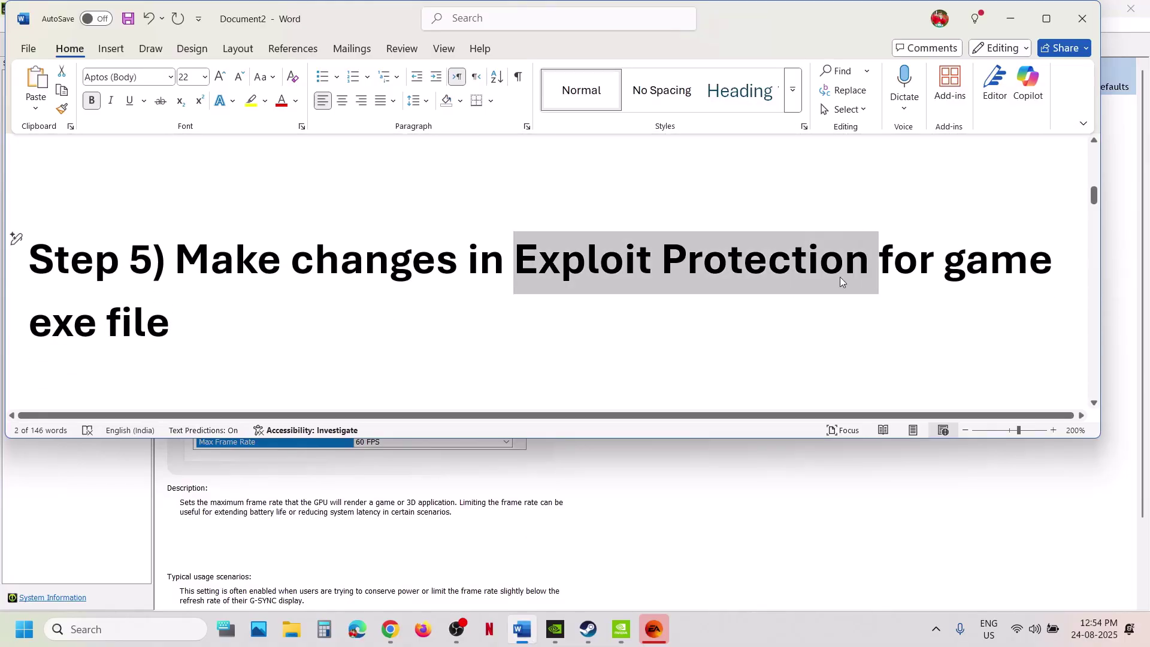
Search Windows for the copied "Exploit Protection" text and open the program settings of Exploit protection in Windows Security.
click(108, 628)
key(ctrl+v)
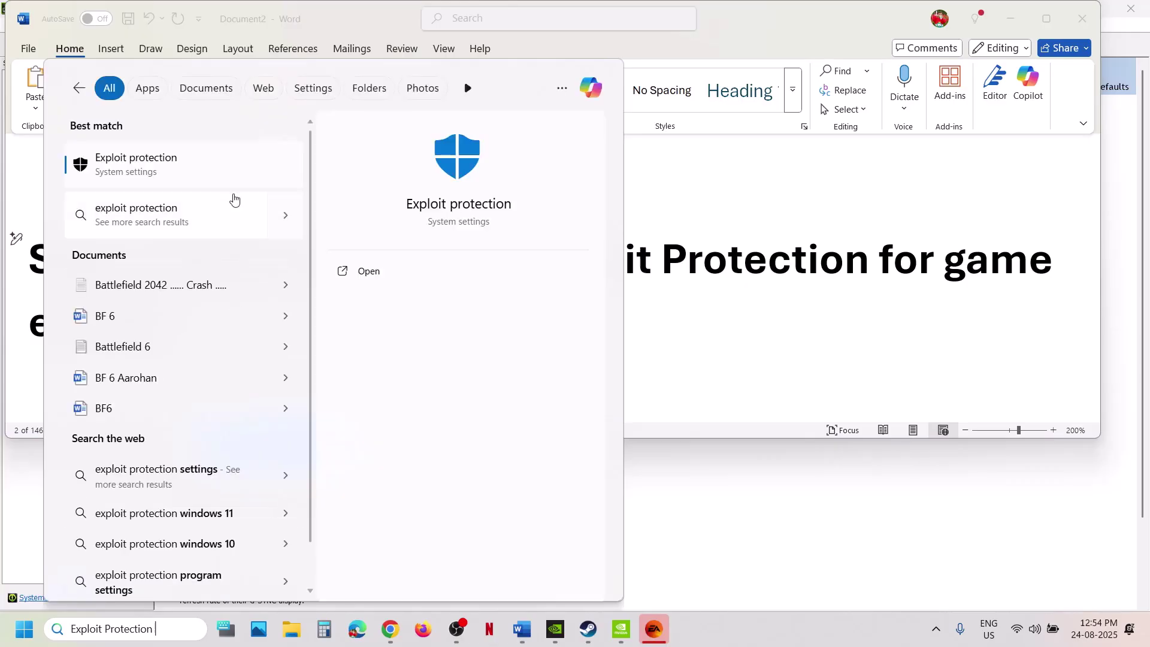
click(167, 173)
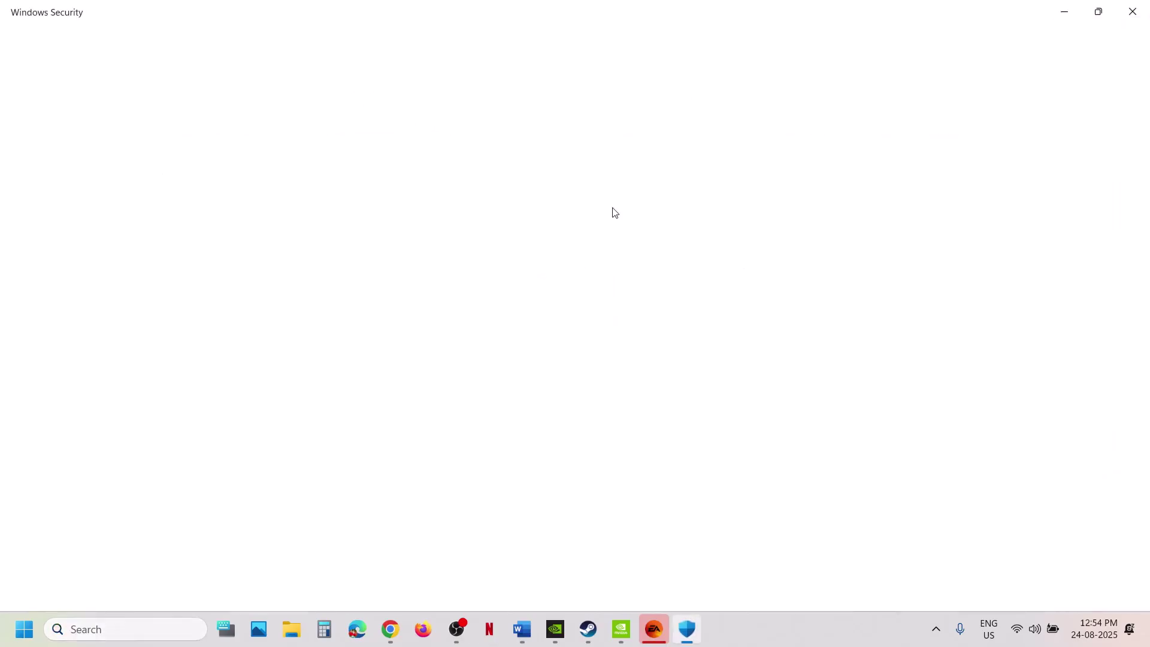
scroll(444, 385, down, 5)
scroll(444, 386, up, 5)
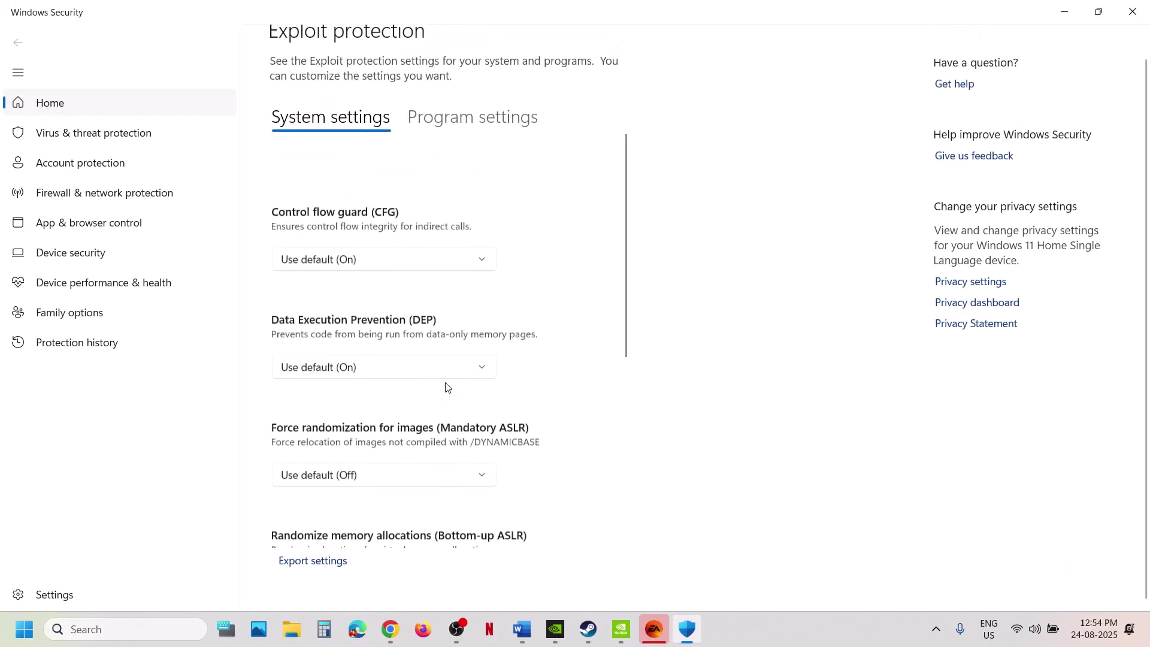
click(463, 120)
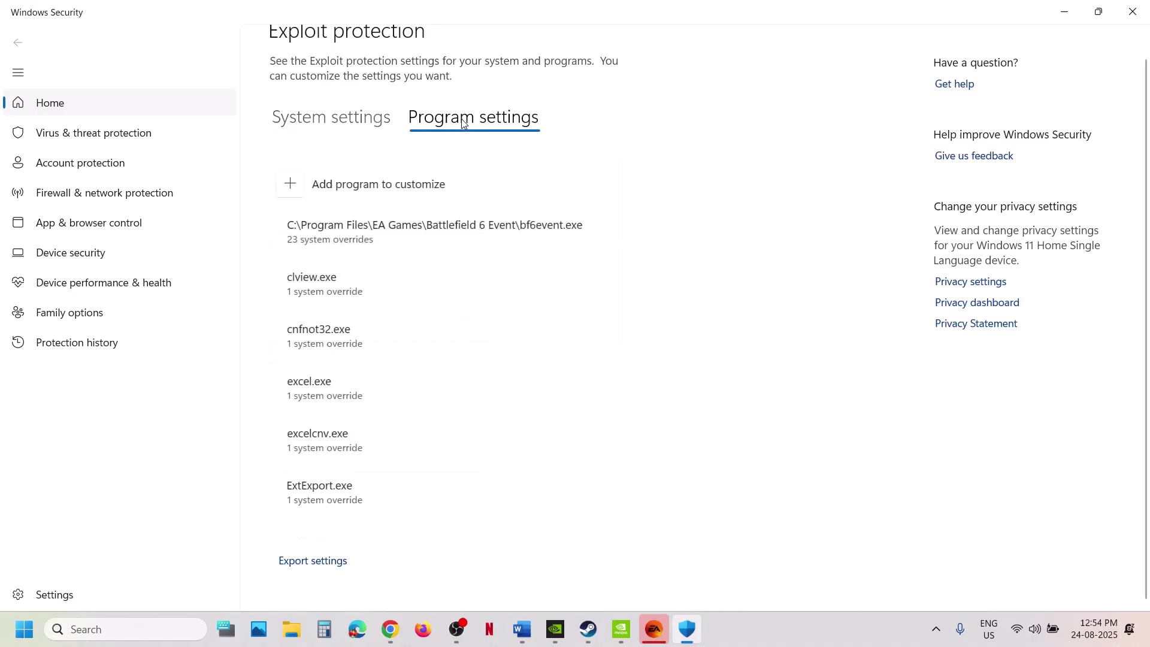
Add BF2042 from C:\Program Files\EA Games\Battlefield 2042 as a program to customize by exact file path, and dismiss the EA notification.
click(290, 189)
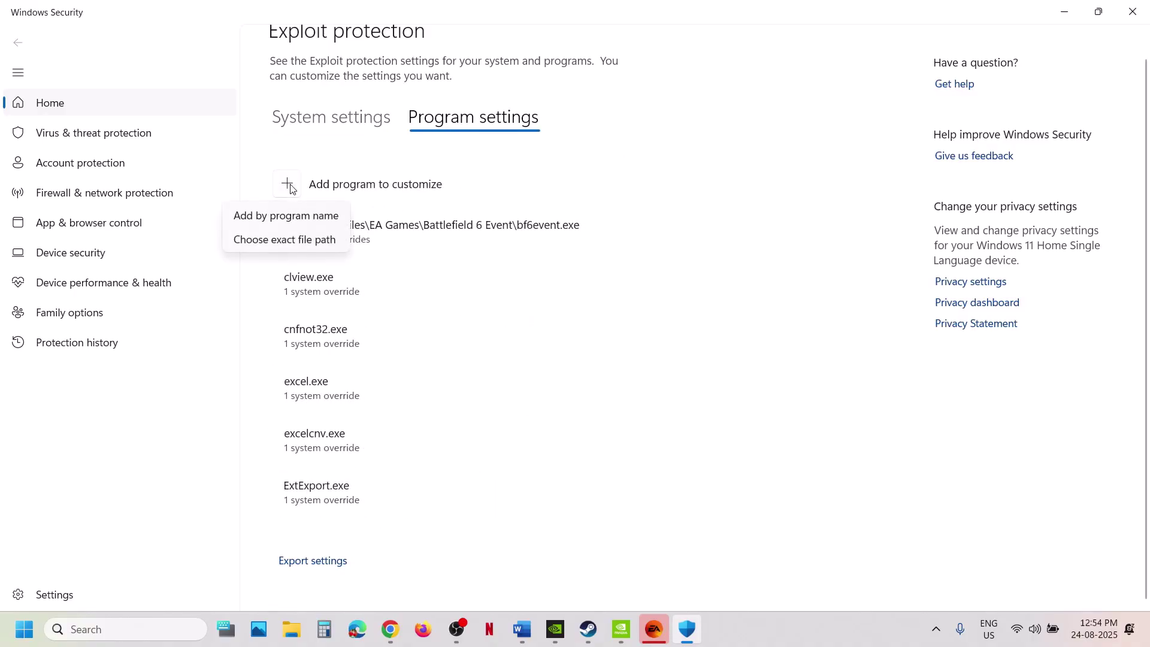
click(279, 240)
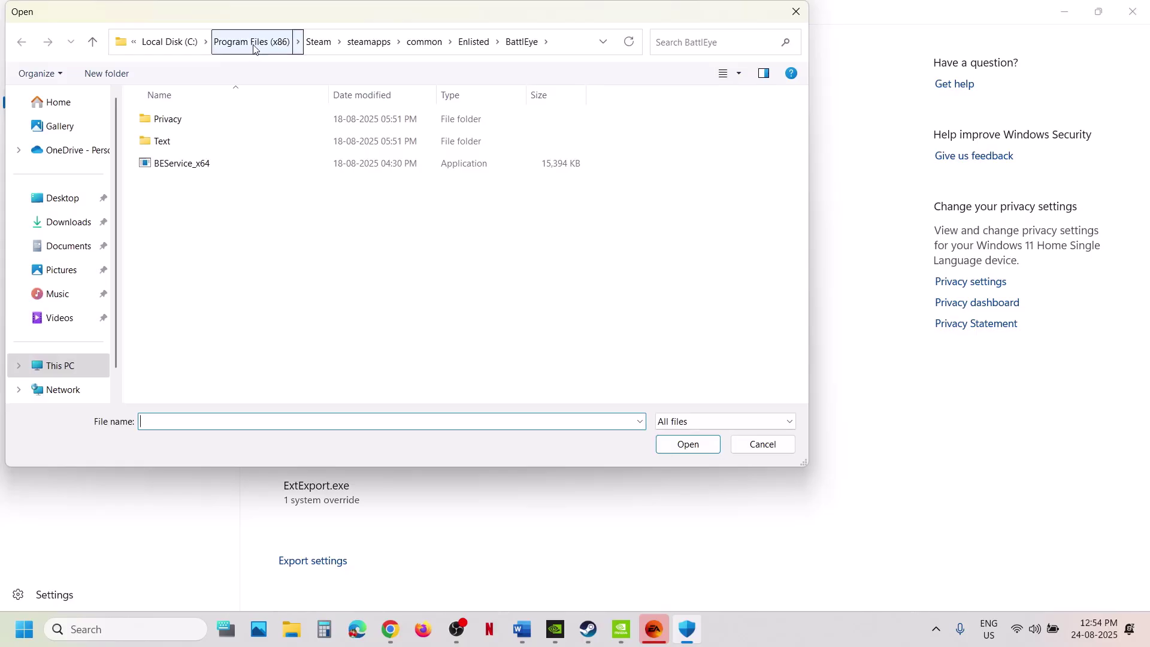
click(419, 53)
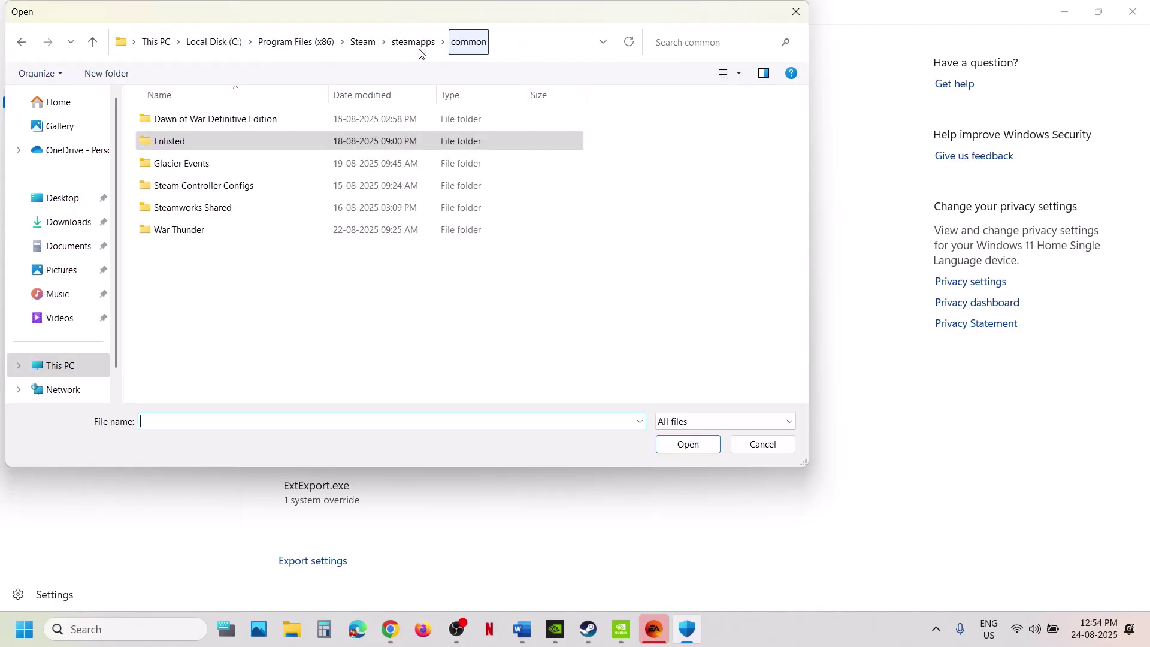
click(532, 43)
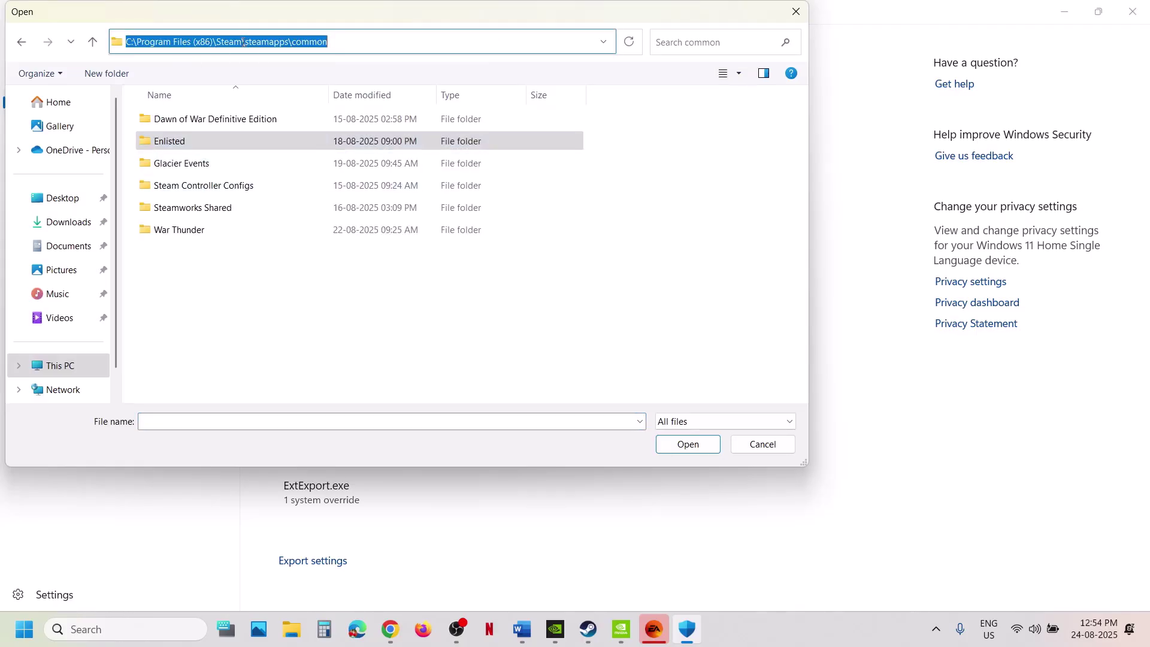
click(94, 40)
click(94, 40)
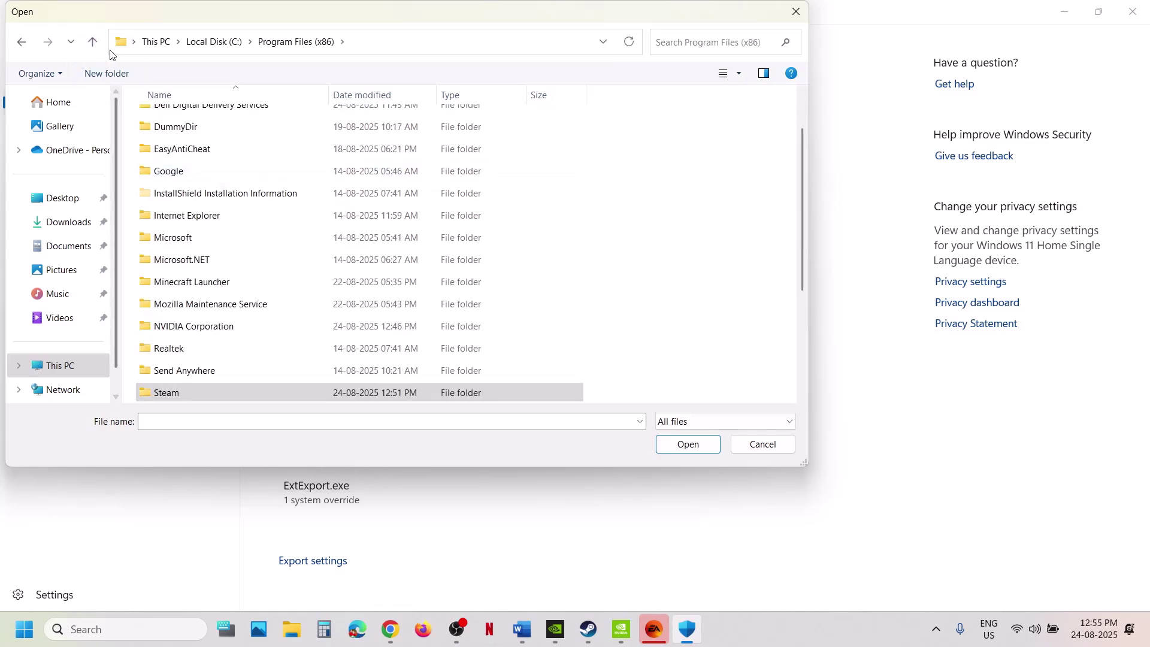
click(92, 42)
double_click(187, 188)
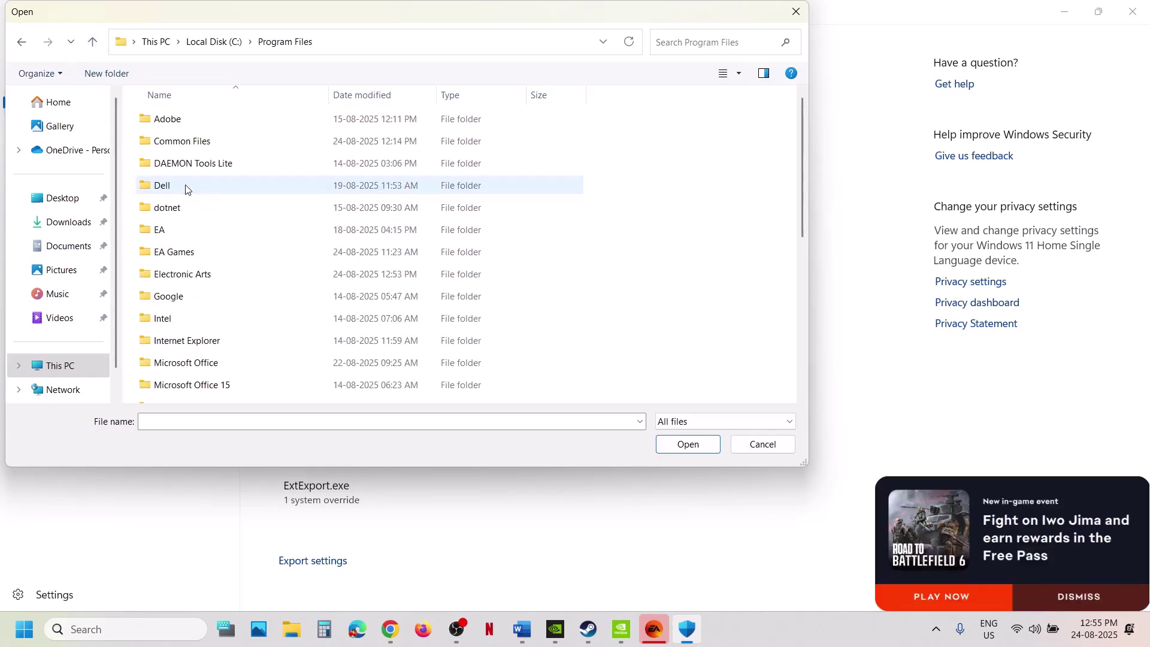
double_click(171, 253)
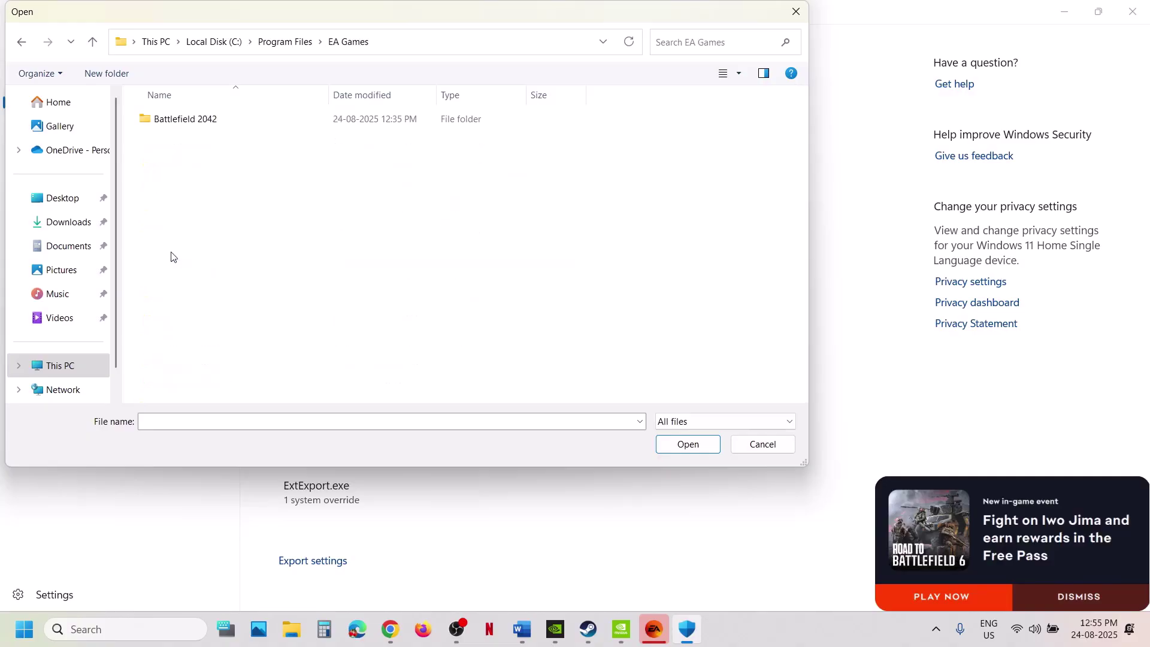
double_click(180, 119)
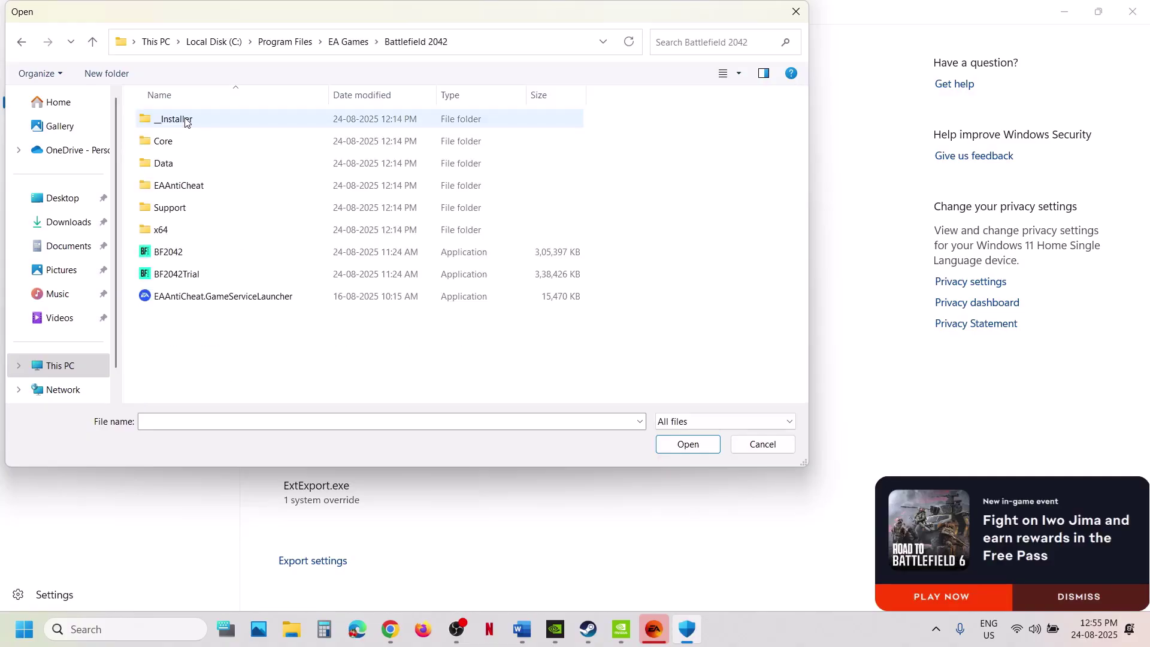
click(178, 252)
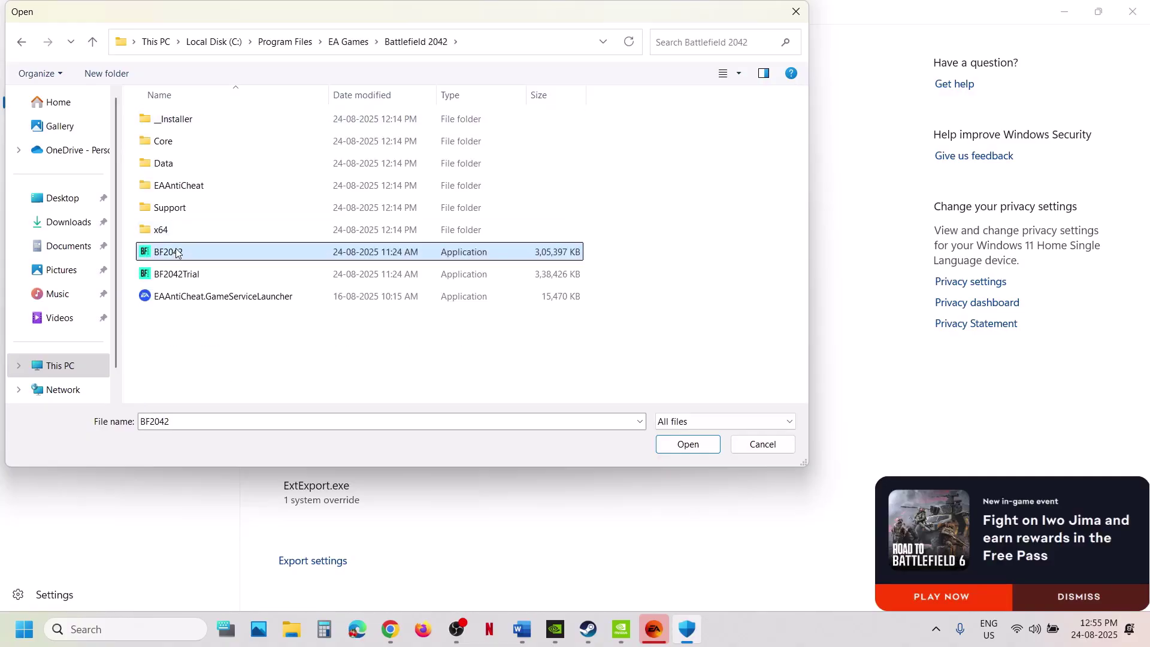
click(684, 444)
click(1101, 601)
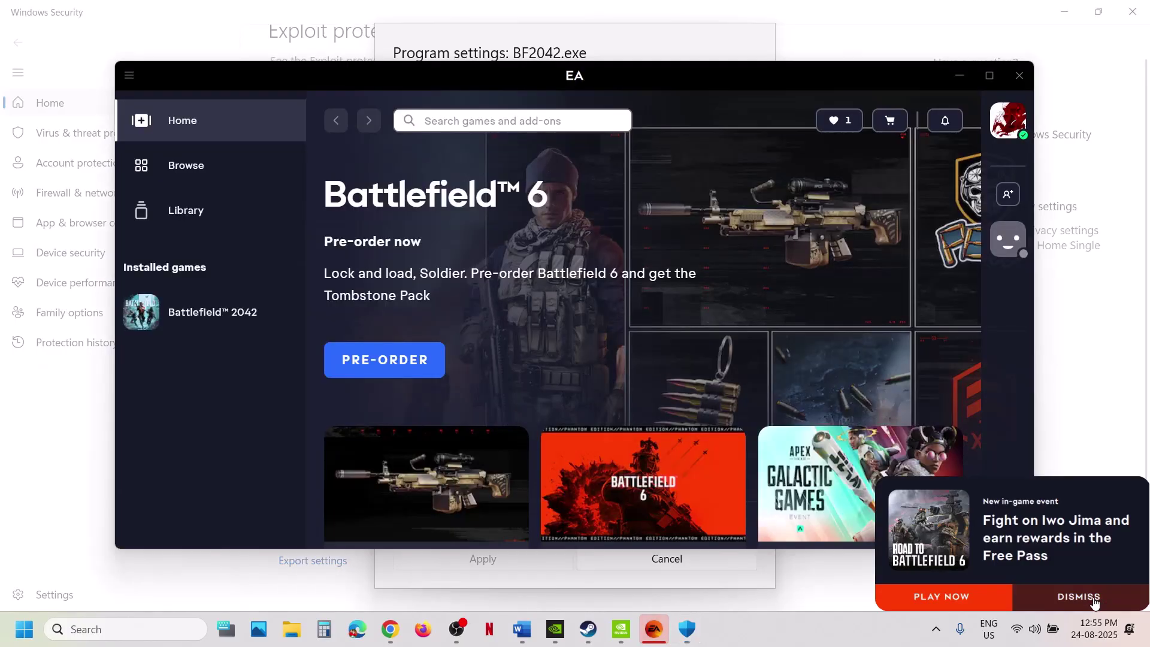
Minimize the EA app and override the system settings for Arbitrary code guard and Block low integrity images on BF2042.exe, both Off.
click(961, 76)
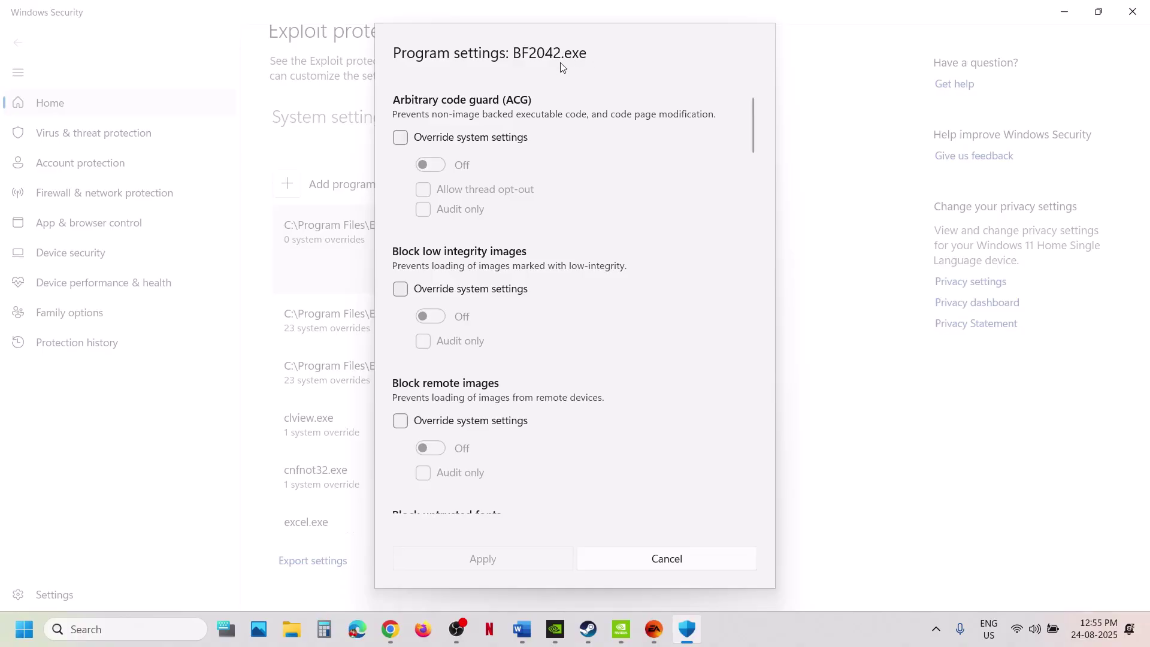
click(401, 137)
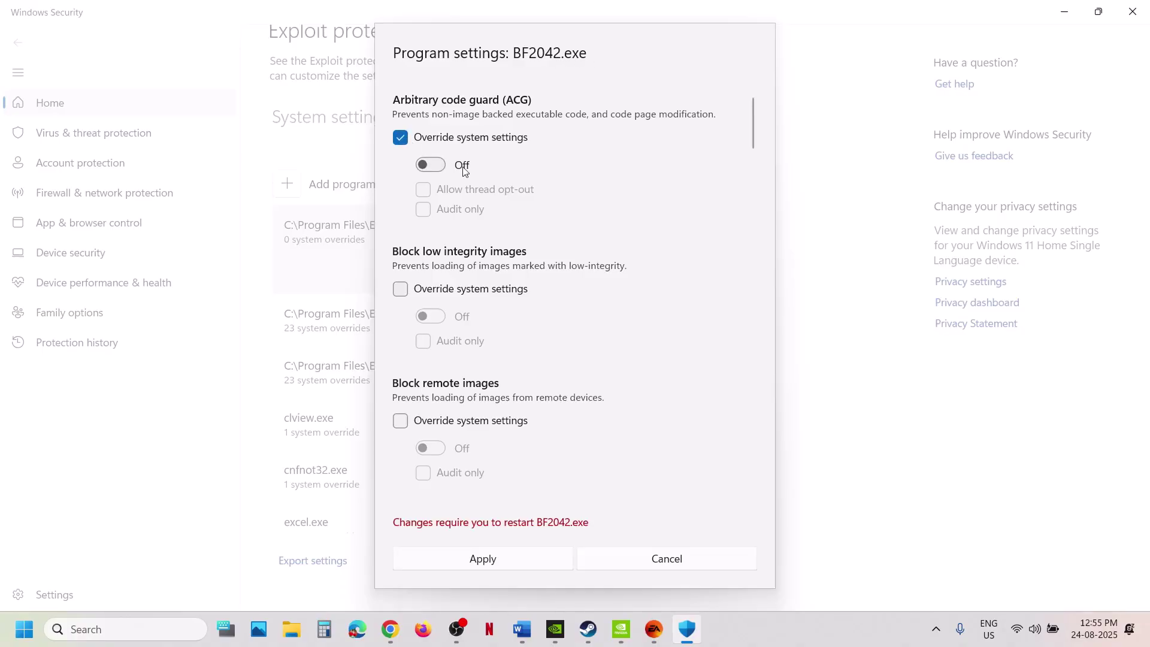
click(430, 165)
click(431, 165)
click(400, 290)
scroll(420, 326, down, 2)
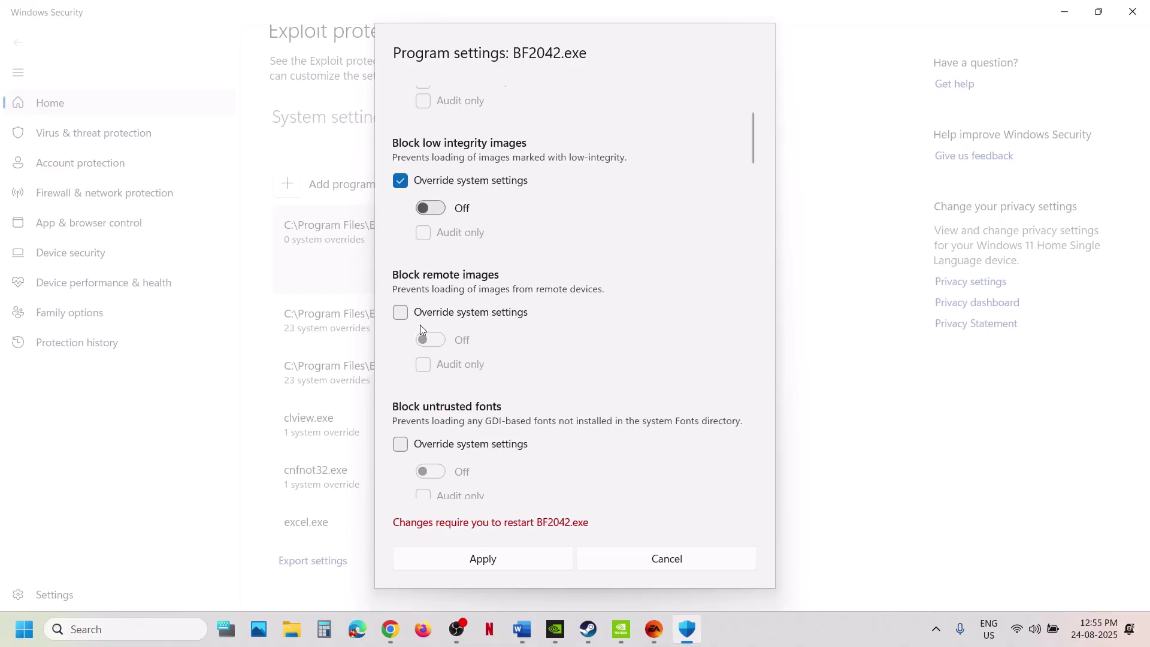
Override the system settings for Block remote images and Block untrusted fonts, keeping both set to Off.
click(400, 312)
click(430, 340)
click(431, 339)
scroll(437, 344, down, 2)
click(400, 312)
scroll(404, 322, down, 2)
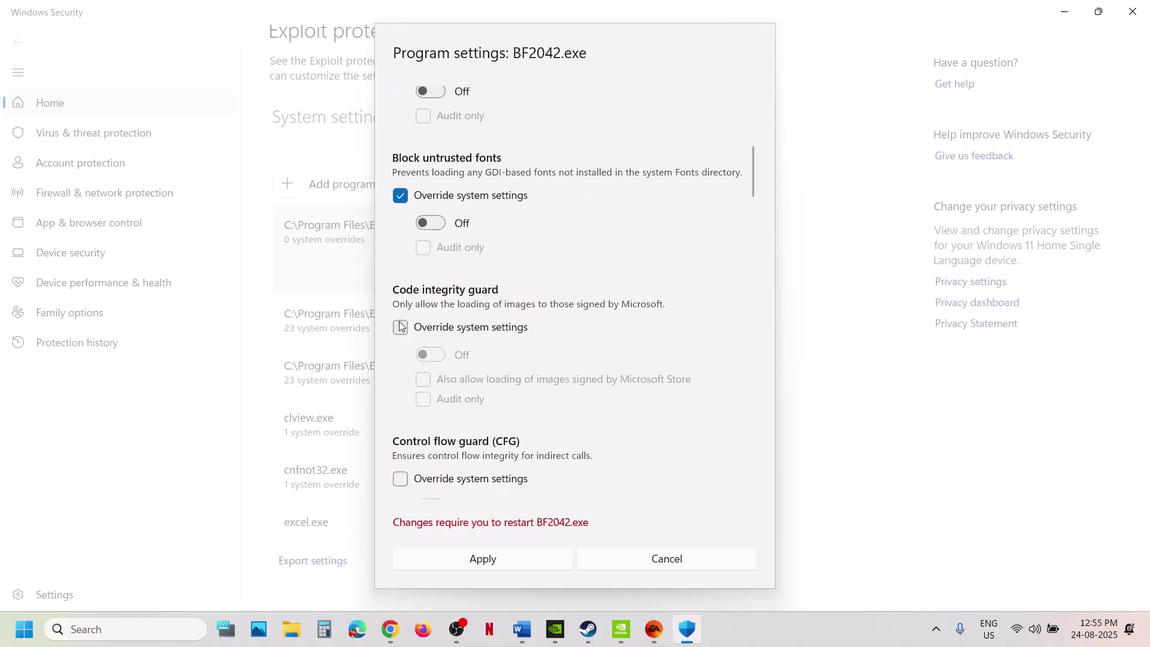
Override the system settings for Code integrity guard and Control flow guard (CFG), with both set to Off.
click(401, 328)
scroll(400, 328, down, 3)
click(400, 310)
click(429, 339)
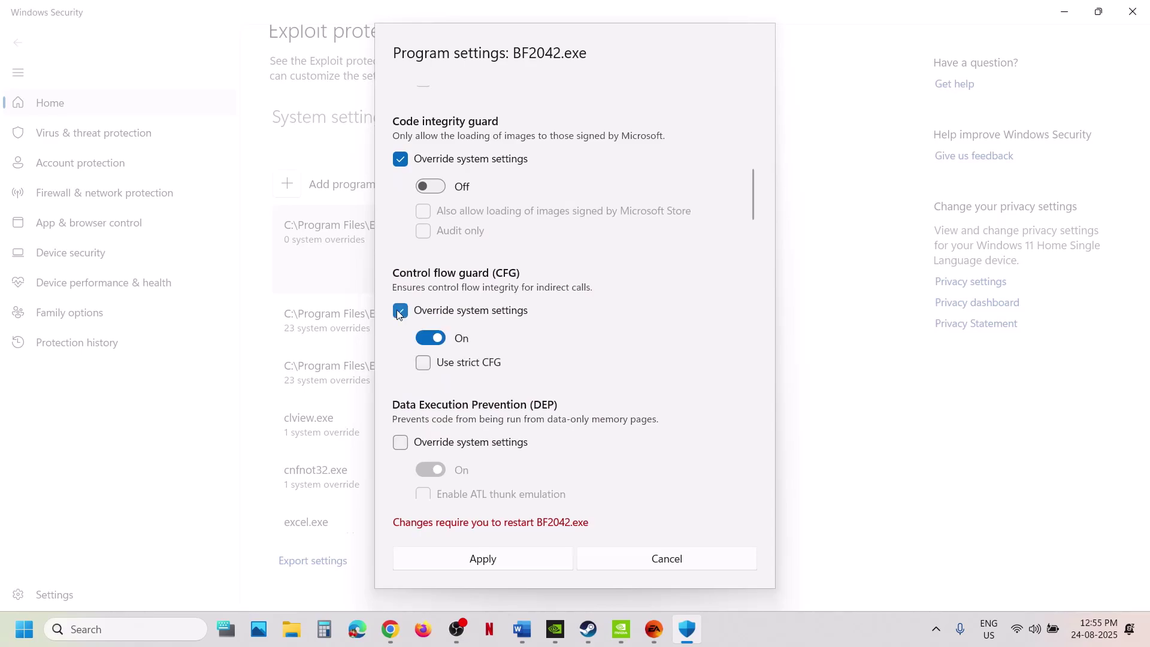
click(422, 341)
Override the system settings for Data Execution Prevention (DEP), Disable extension points and Disable Win32k system calls, all set to Off.
scroll(420, 332, down, 2)
click(400, 297)
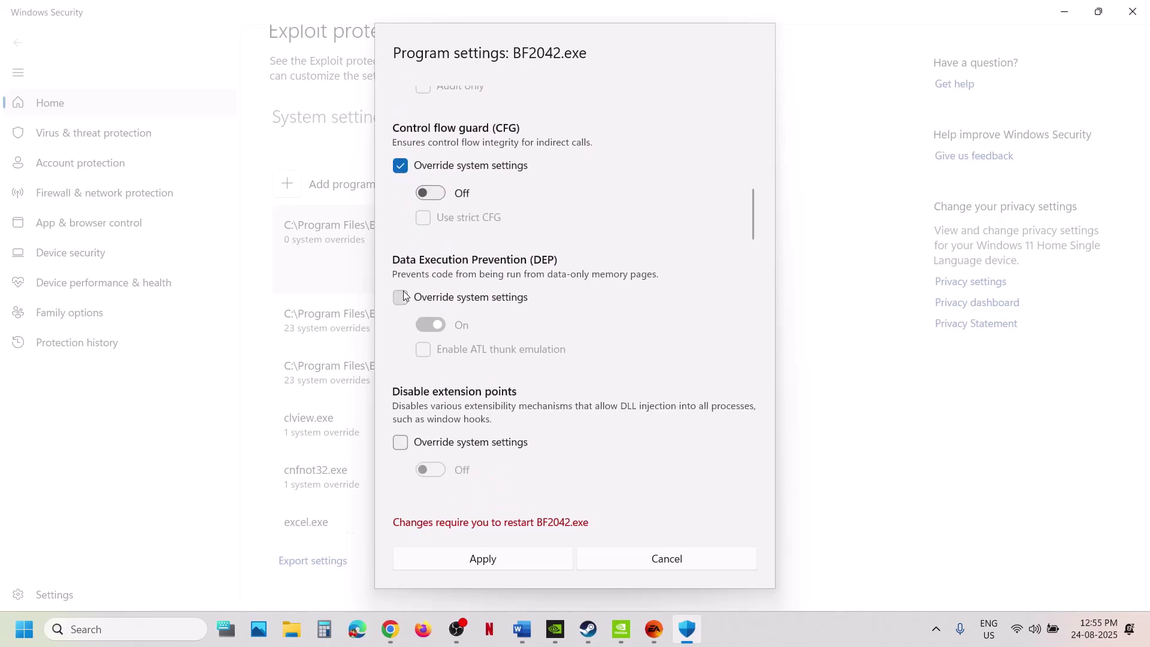
click(419, 324)
scroll(420, 323, down, 3)
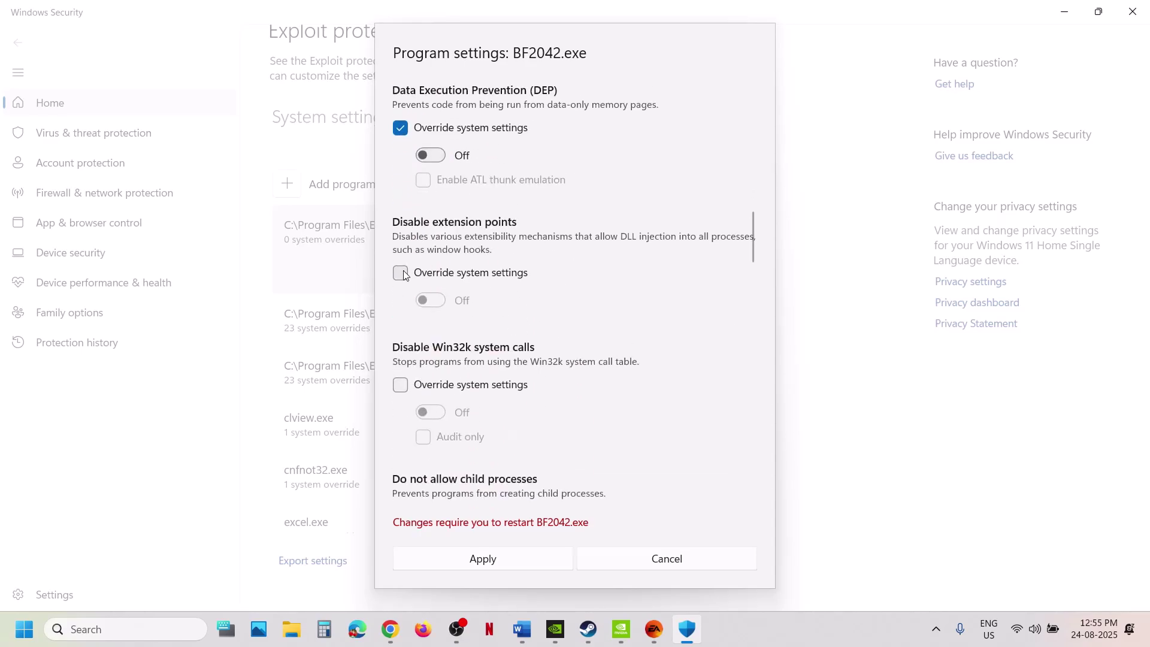
click(401, 272)
click(400, 385)
Override the system settings for Do not allow child processes and Export address filtering (EAF), leaving both Off.
scroll(403, 388, down, 2)
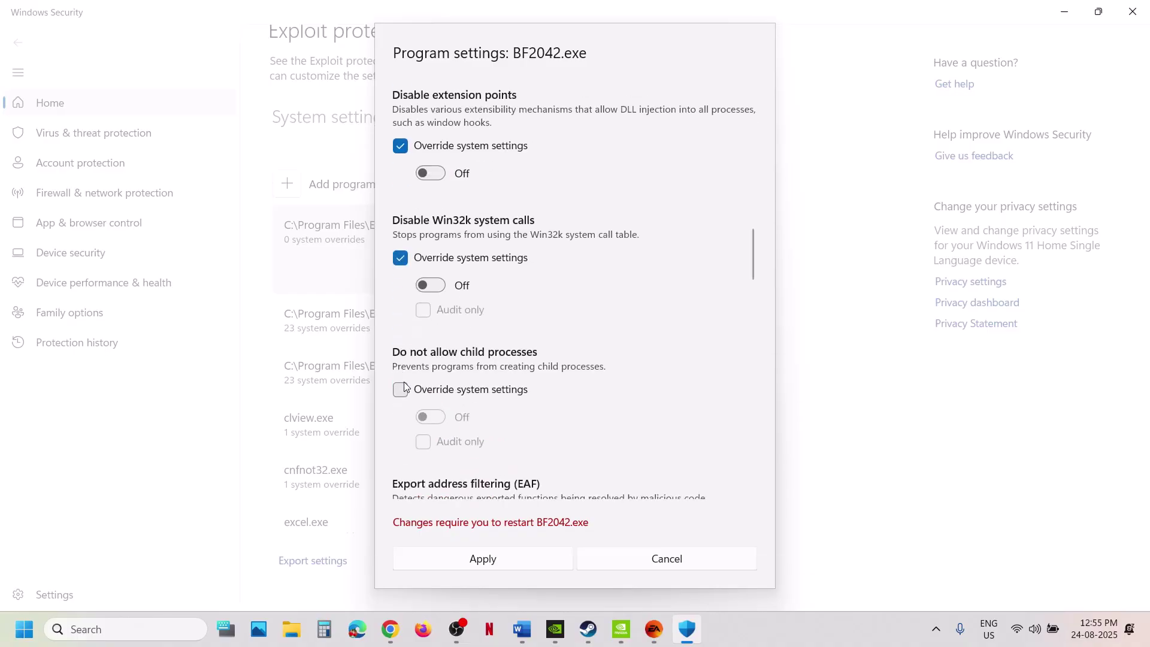
click(400, 390)
scroll(401, 390, down, 2)
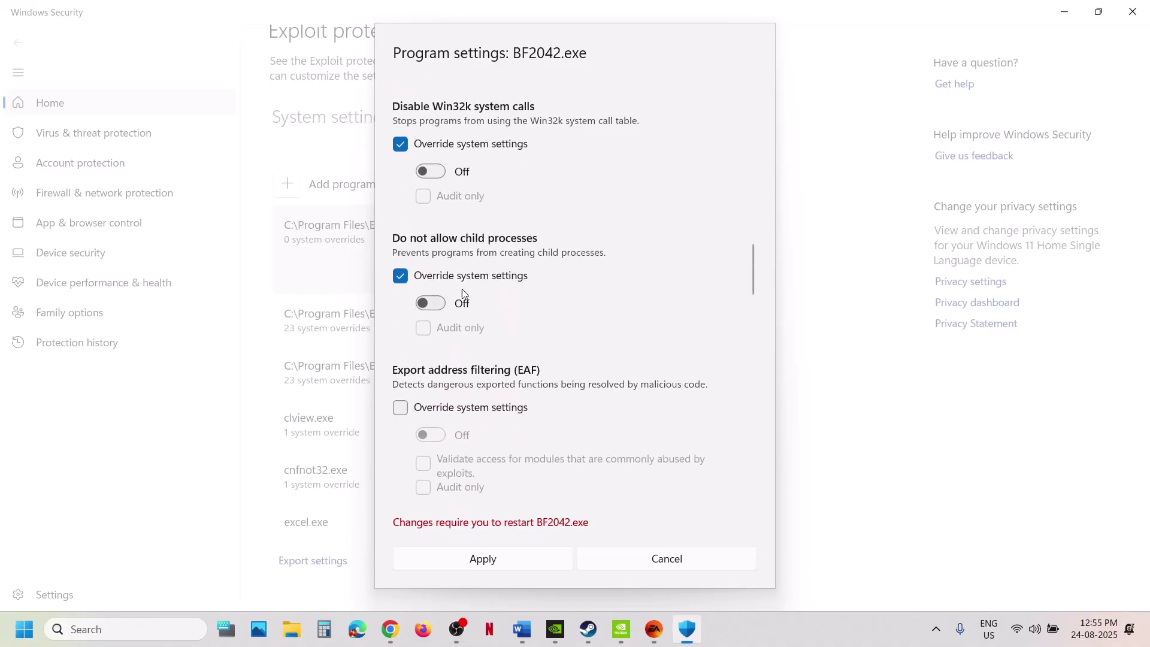
scroll(431, 380, down, 1)
click(400, 353)
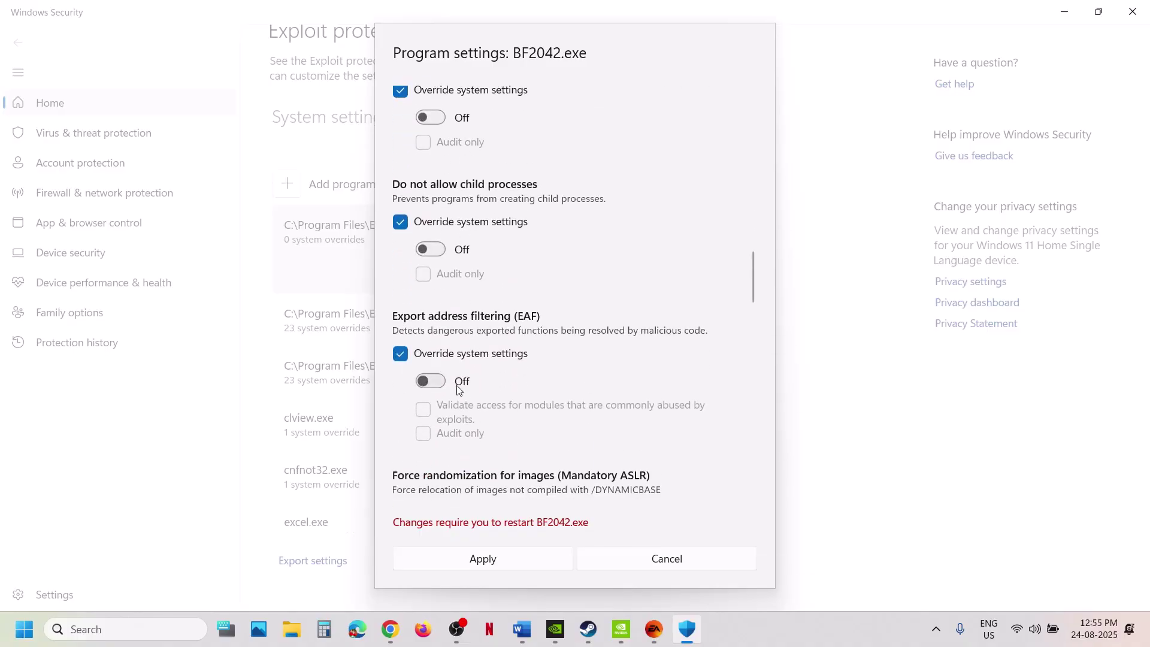
Override the system settings for Mandatory ASLR, Hardware-enforced Stack Protection and Import address filtering (IAF), leaving them Off.
scroll(442, 385, down, 2)
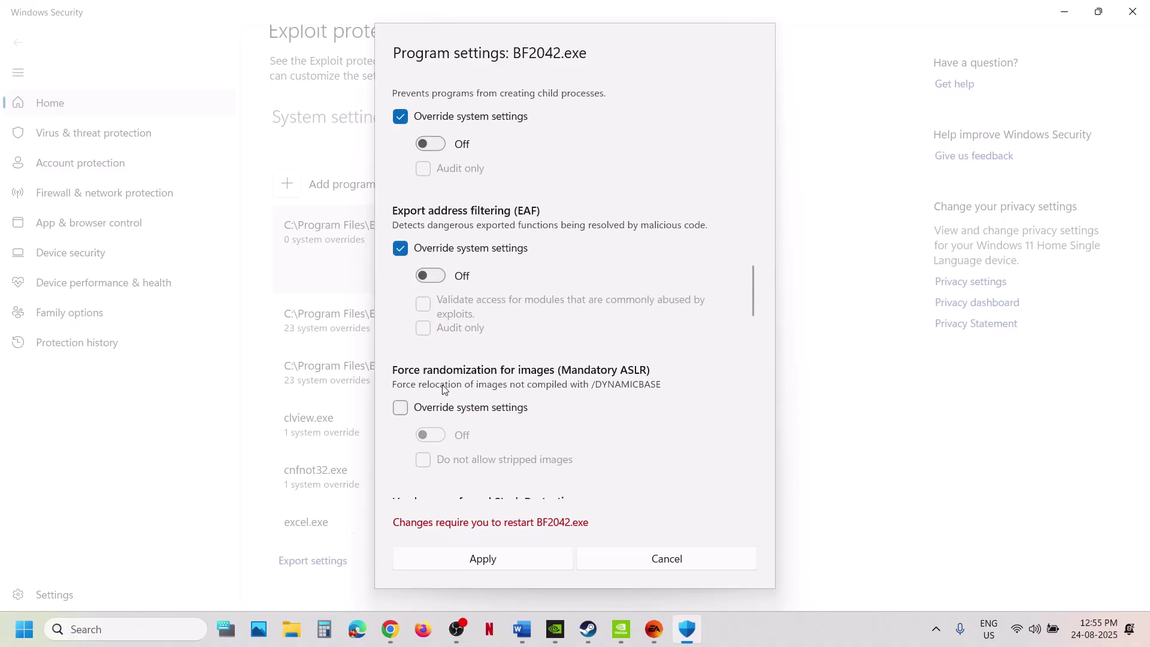
click(400, 406)
scroll(400, 405, down, 3)
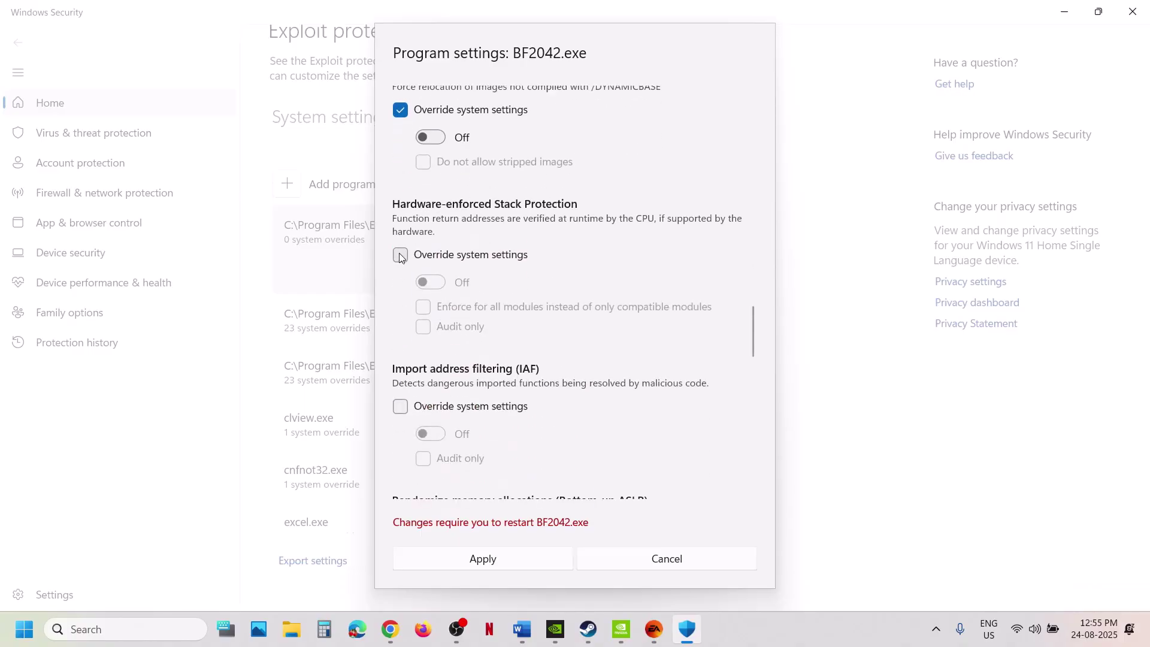
click(401, 256)
click(400, 406)
Override the system settings for Bottom-up ASLR, Simulate execution (SimExec) and Validate API invocation (CallerCheck), all set to Off.
scroll(401, 406, down, 4)
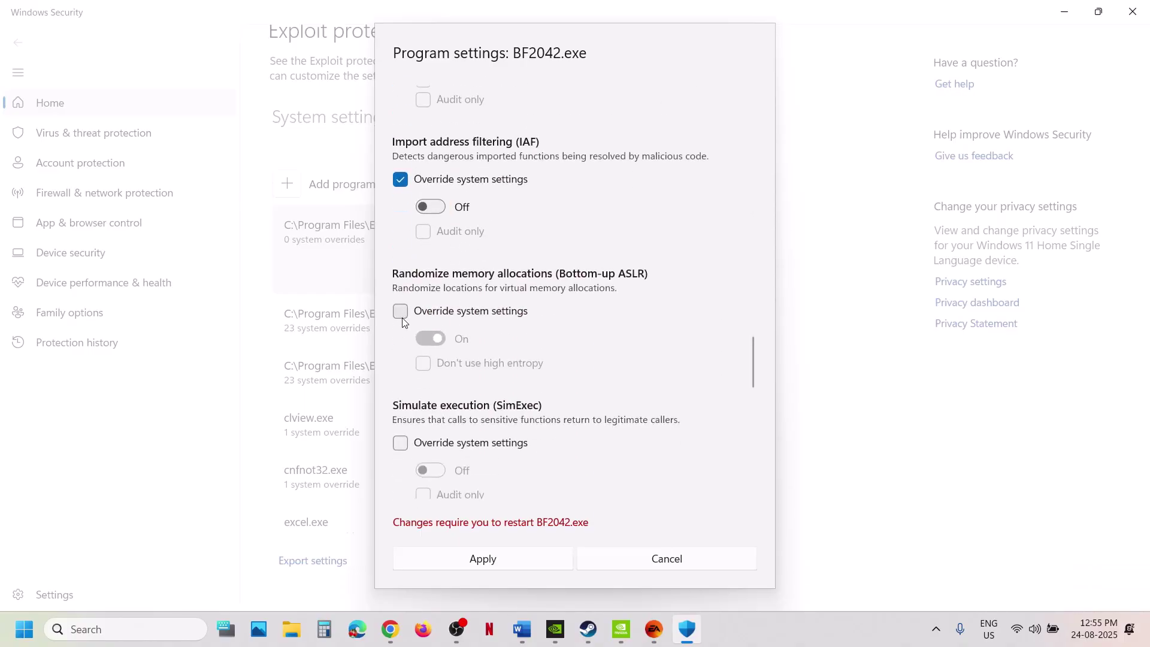
click(400, 312)
click(422, 339)
click(422, 339)
scroll(414, 324, down, 3)
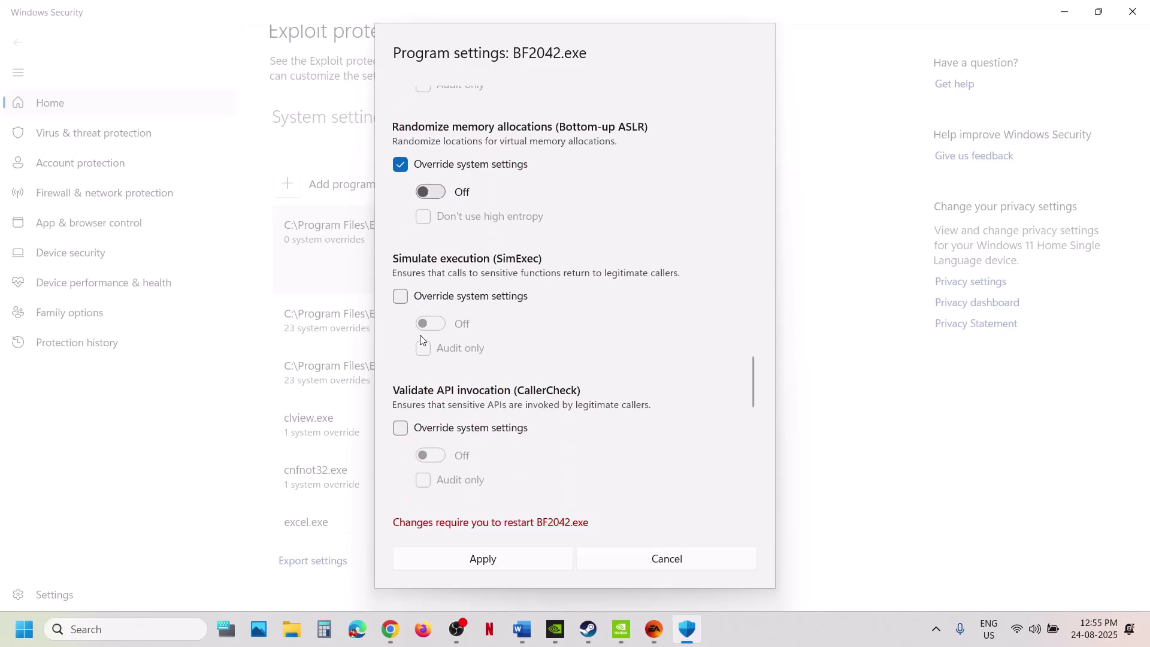
click(401, 297)
scroll(403, 297, down, 3)
click(401, 271)
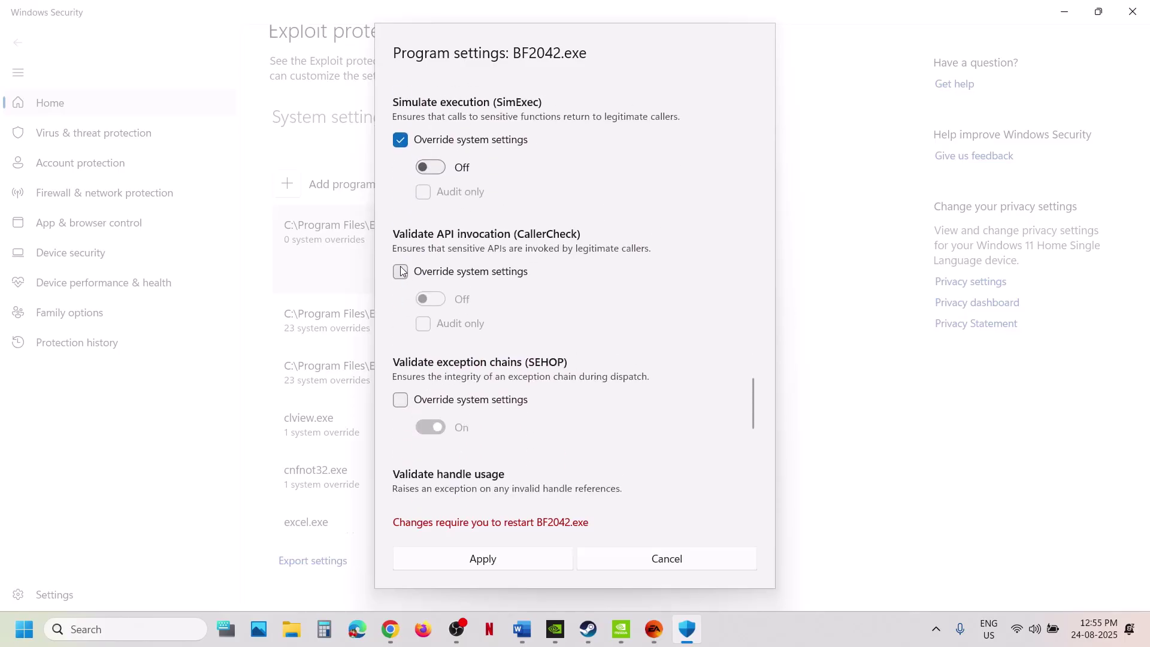
Override the system settings for Validate exception chains (SEHOP), Validate handle usage and Validate heap integrity, all set to Off.
click(400, 400)
click(431, 427)
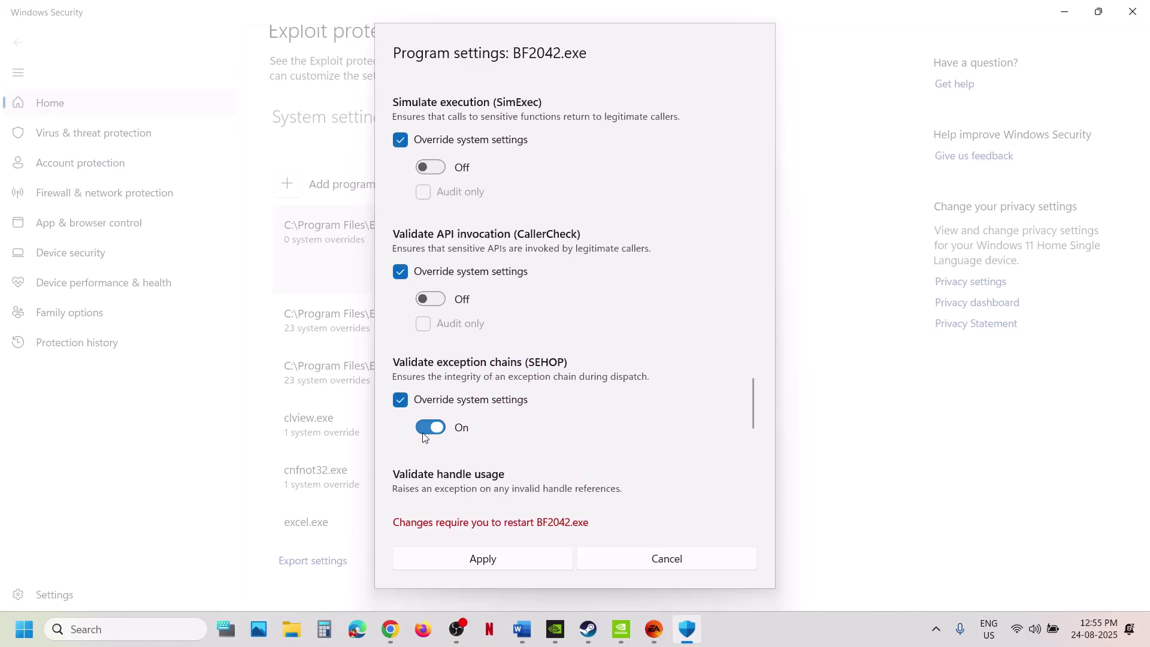
scroll(408, 407, down, 3)
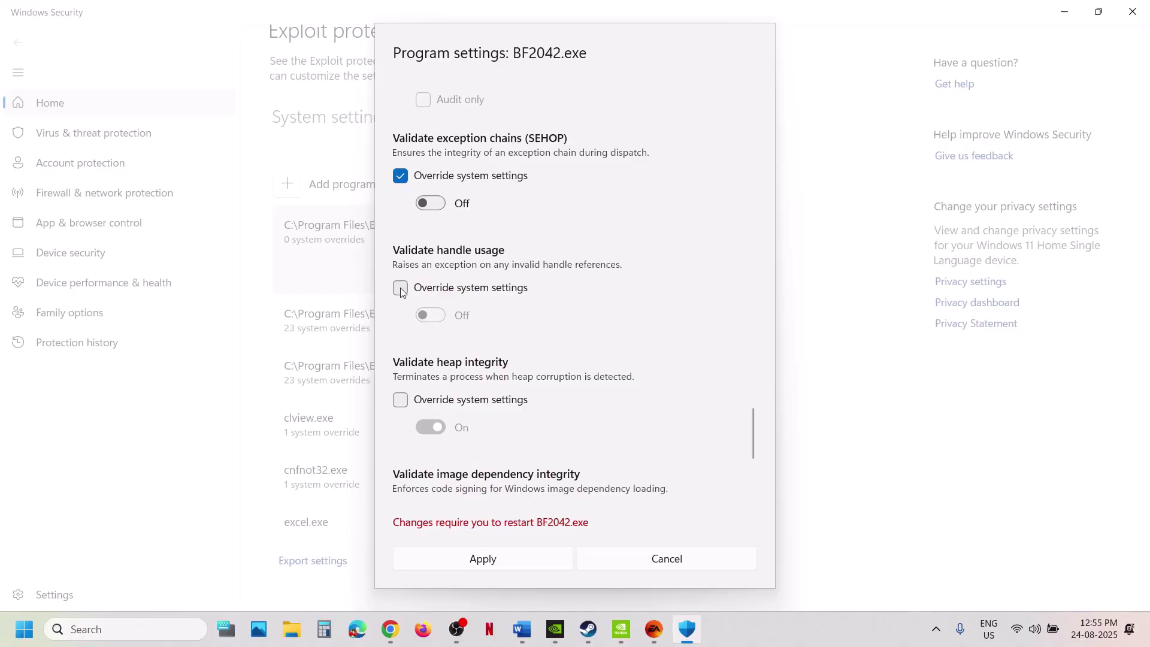
click(401, 288)
click(400, 399)
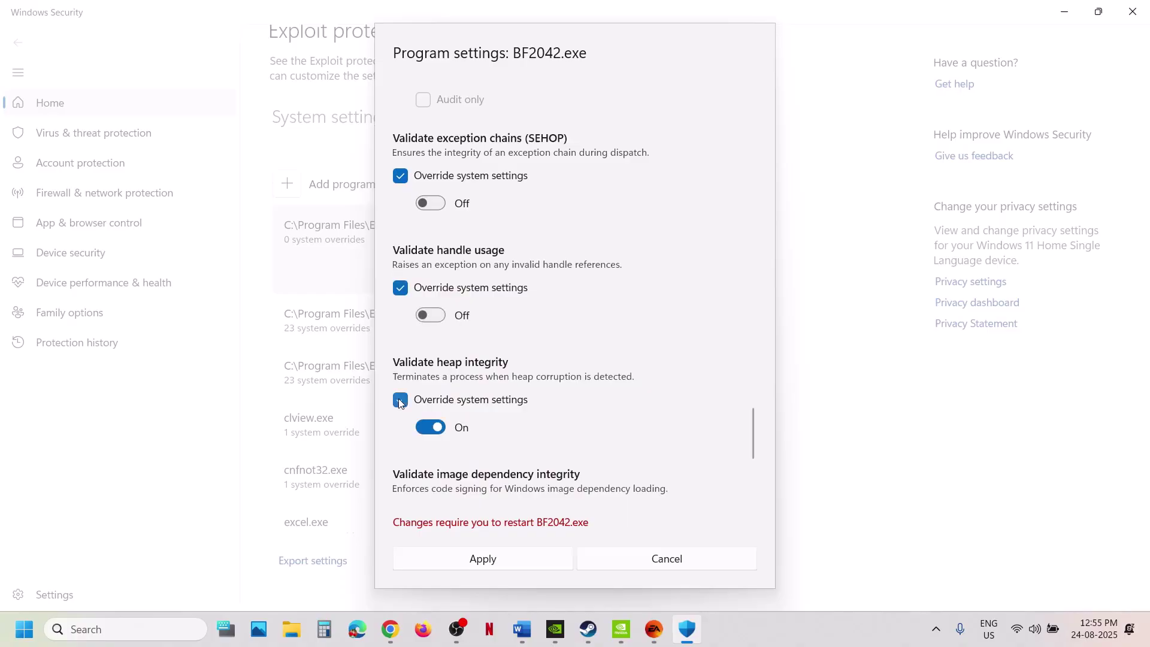
click(431, 427)
Override the system settings for Validate image dependency integrity and Validate stack integrity (StackPivot), leaving both Off.
scroll(429, 434, down, 3)
click(401, 312)
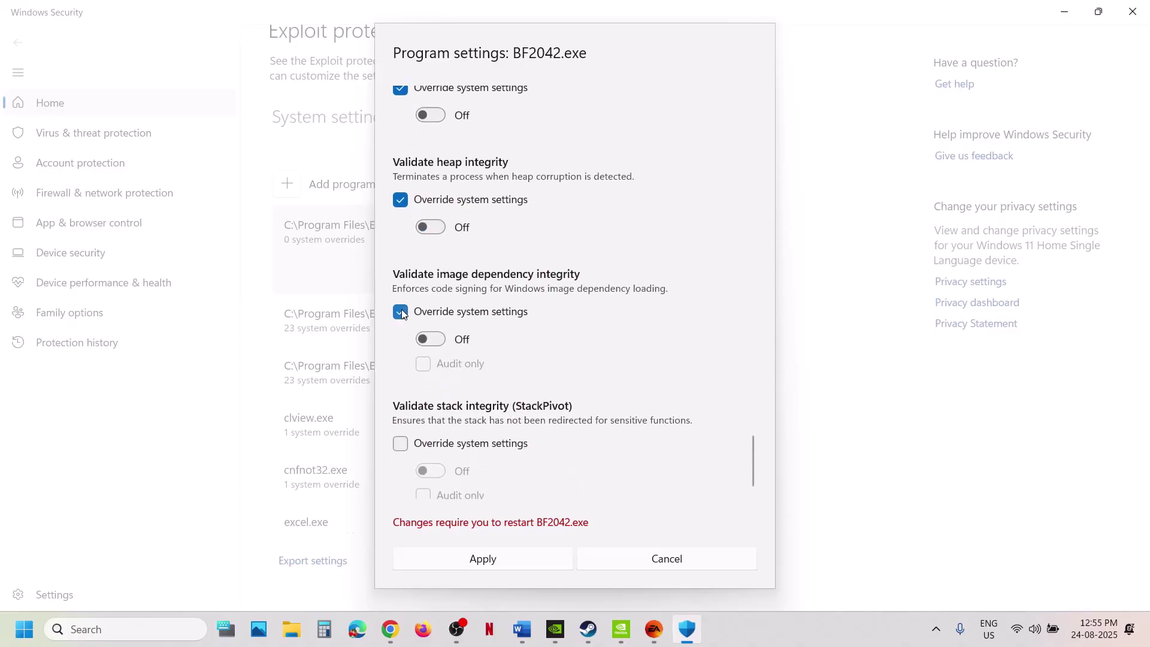
click(400, 444)
scroll(412, 429, down, 1)
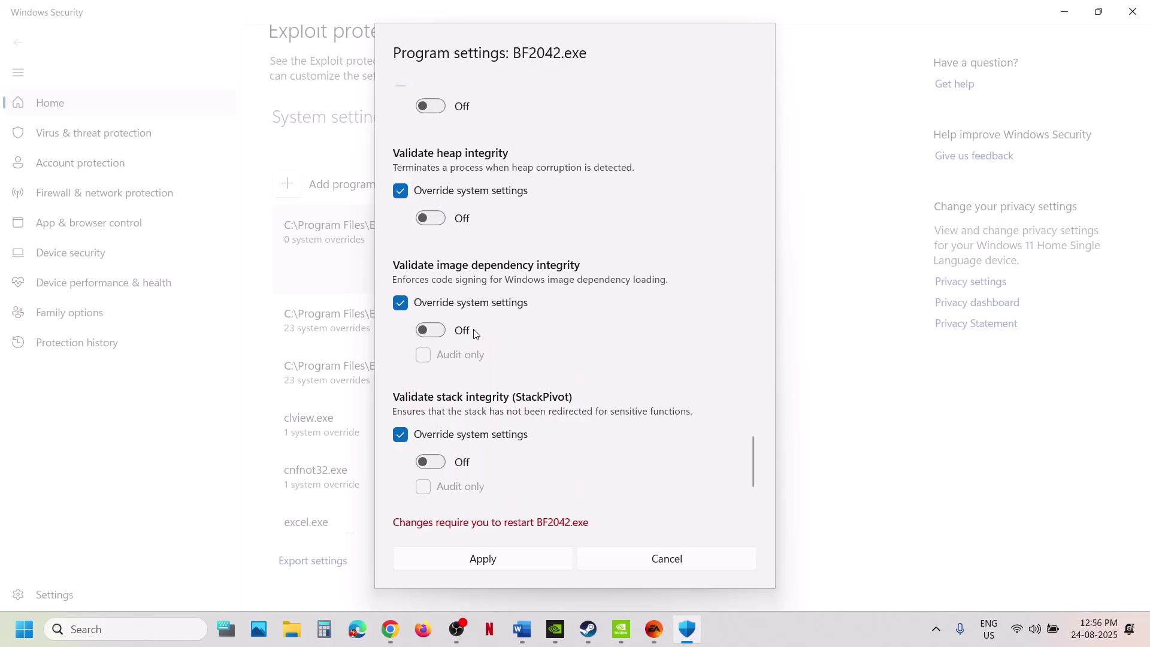
Review the BF2042.exe overrides, apply them and allow Windows Security to make the changes.
scroll(475, 334, up, 15)
scroll(474, 329, down, 6)
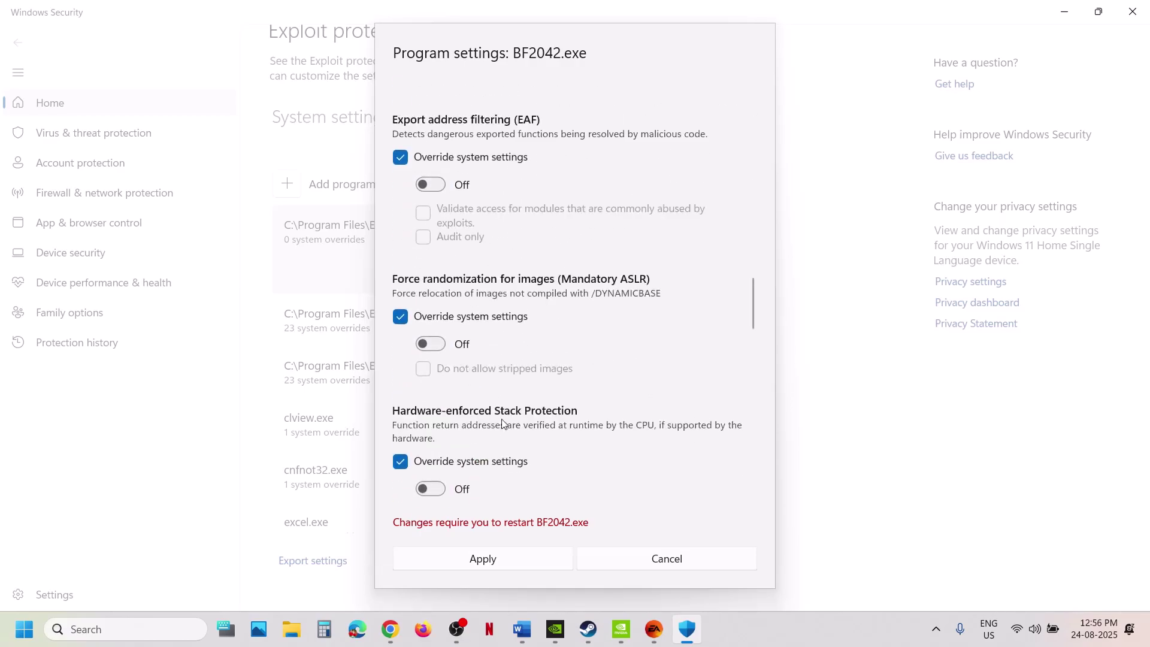
click(499, 554)
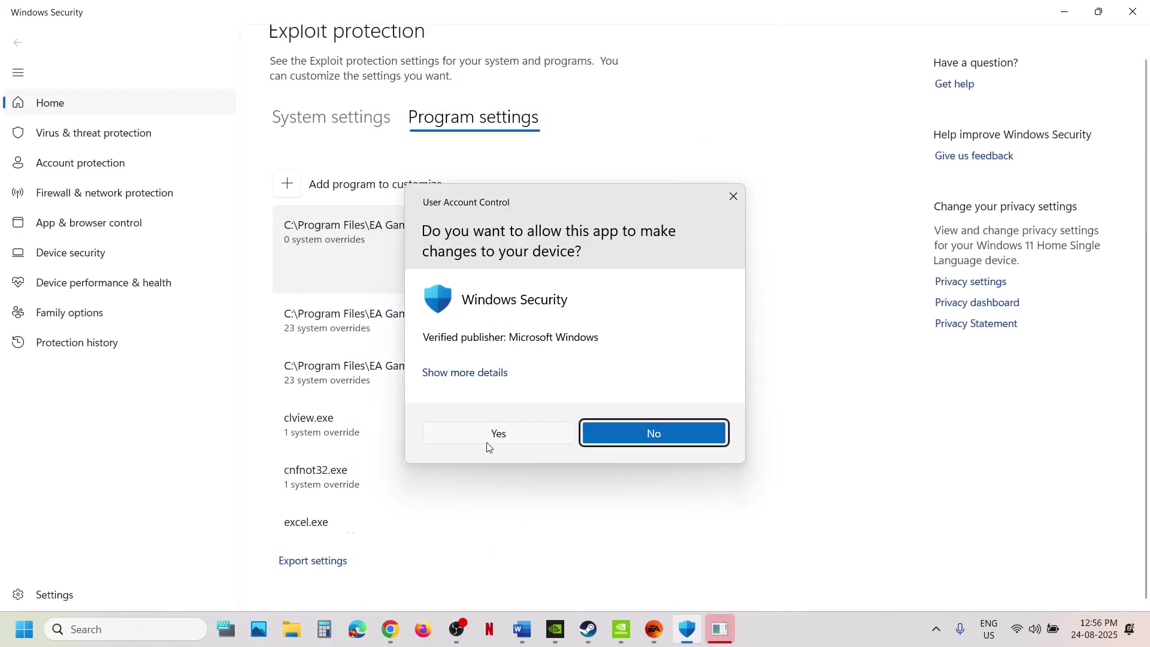
click(488, 439)
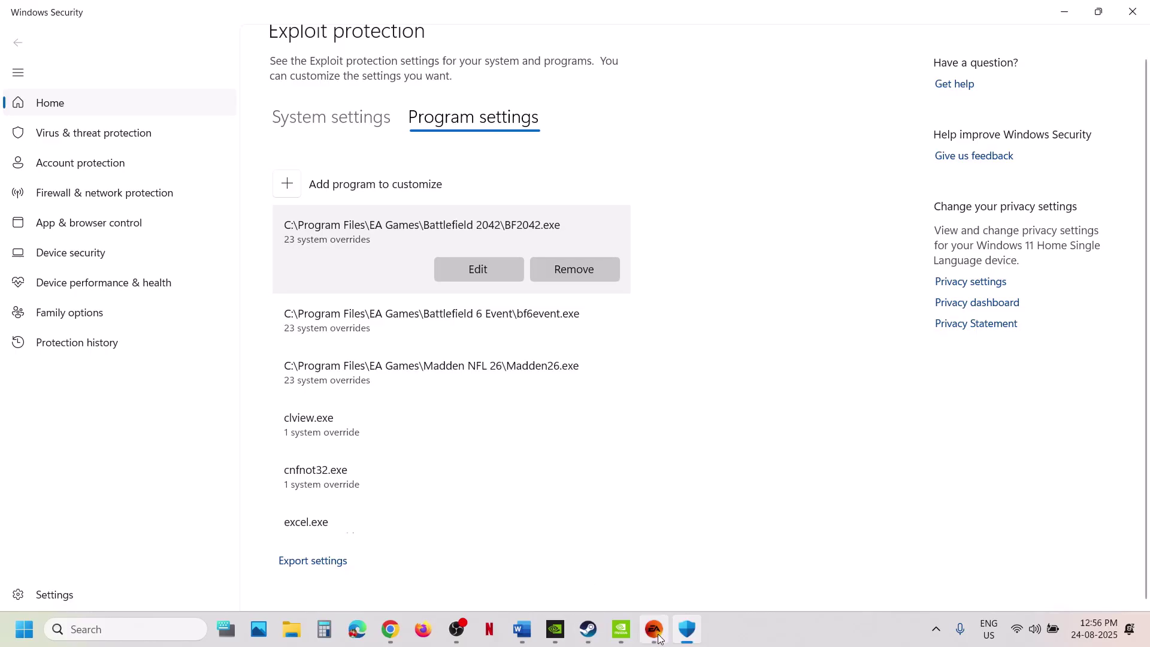
Switch to the EA app and show the Battlefield 2042 overview page.
click(657, 637)
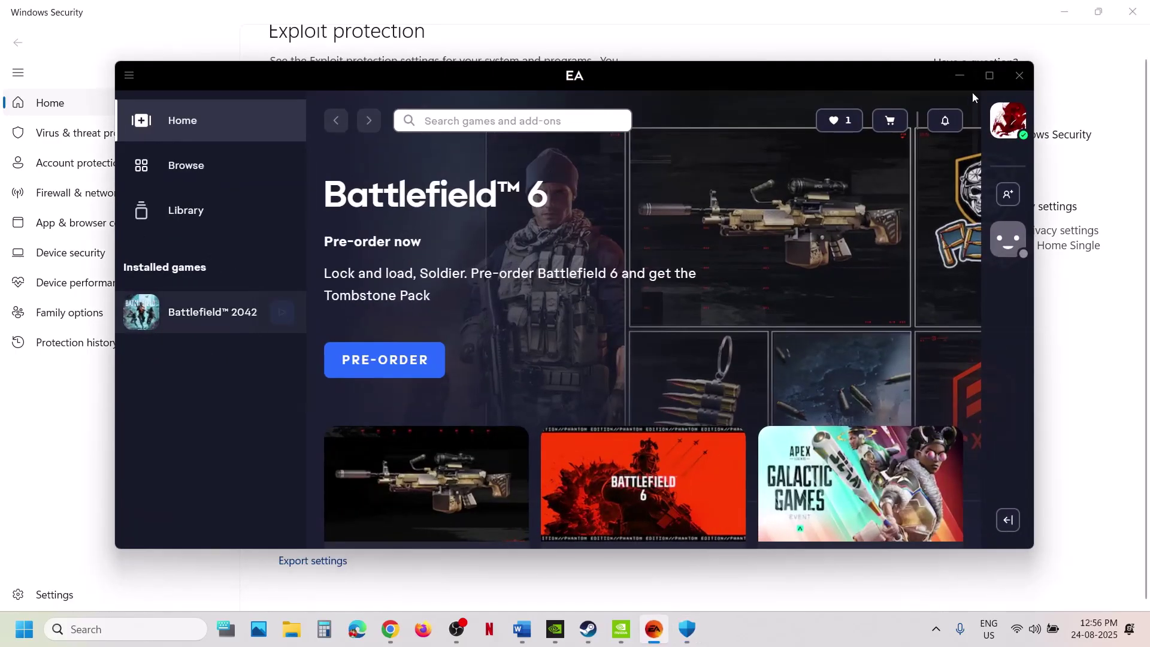
click(960, 75)
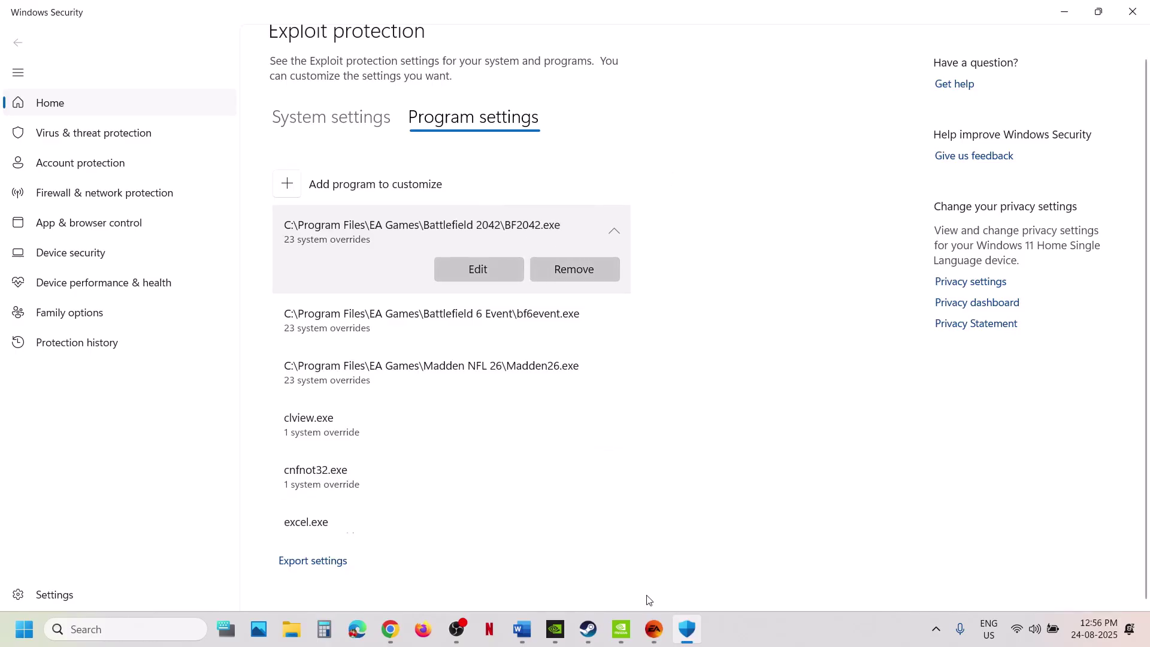
click(654, 630)
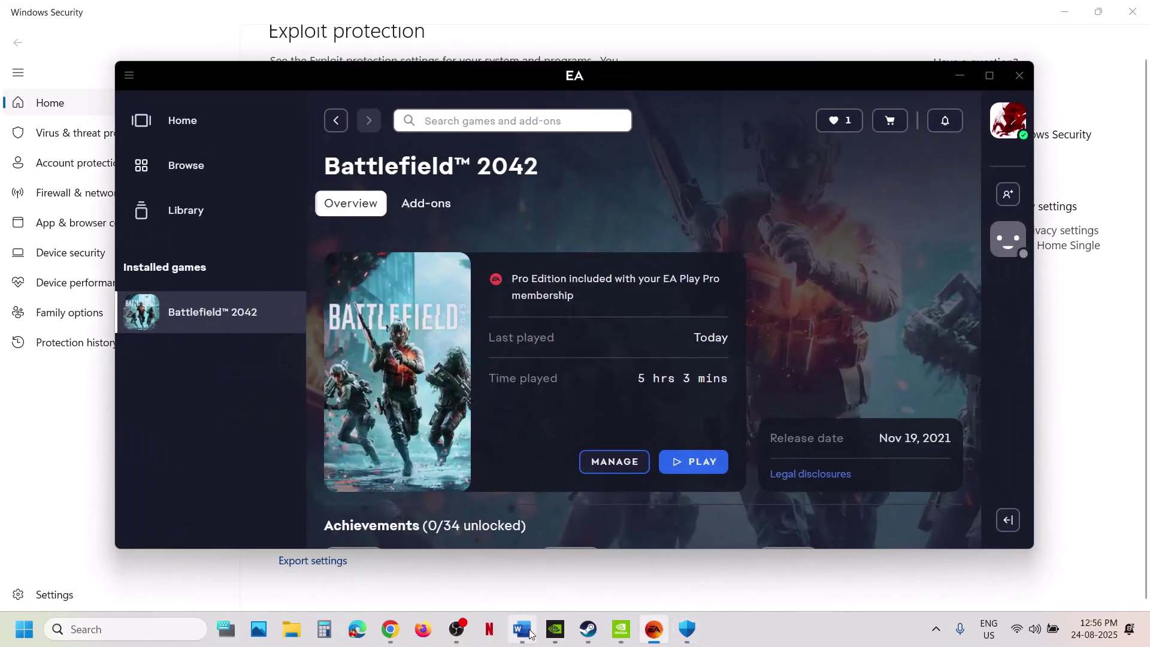
Switch to the Word notes, maximize the window and select "AntiLag/Chill" in the Step 6 heading.
click(526, 635)
scroll(450, 329, down, 5)
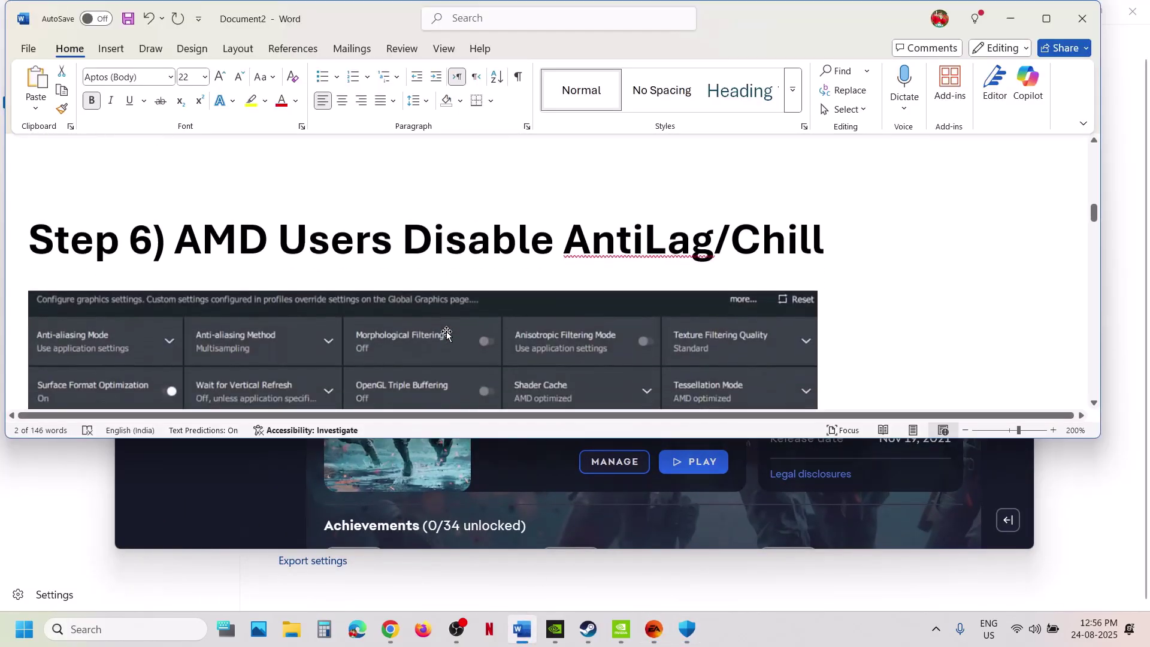
click(1046, 19)
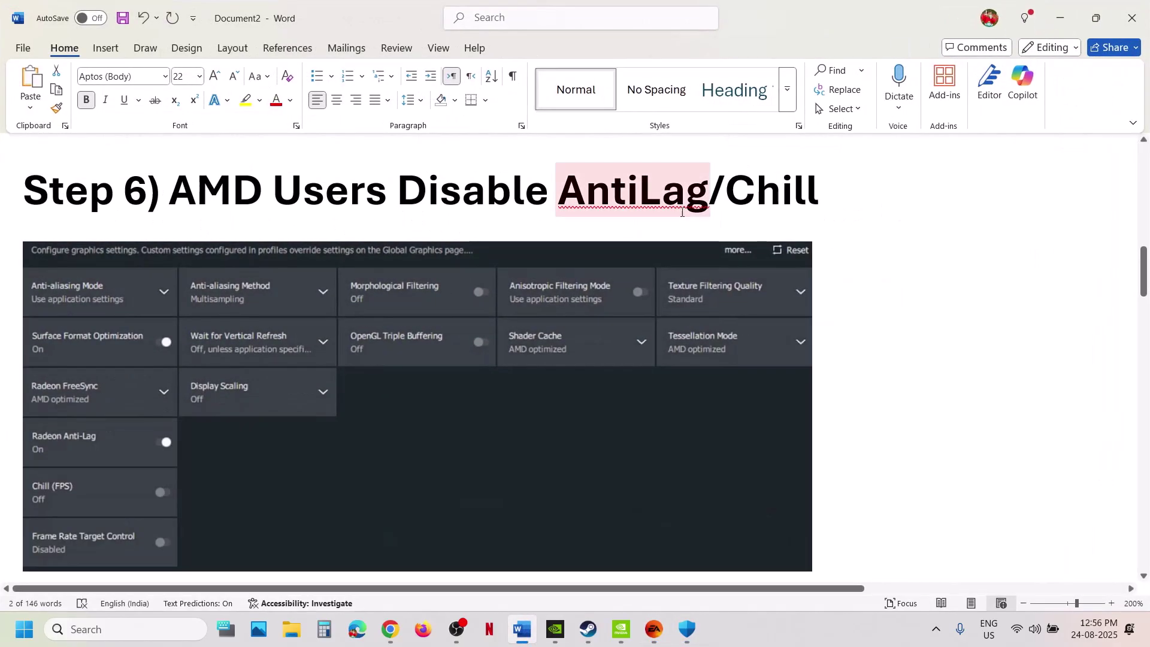
drag(566, 201, 818, 197)
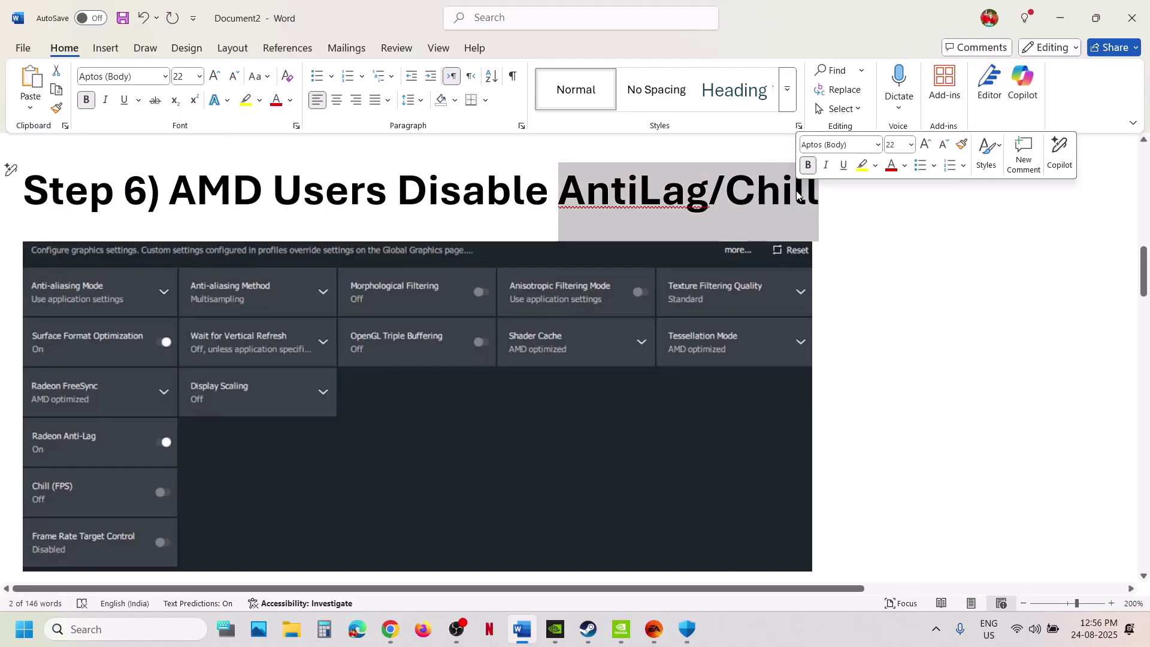
Read through the AMD graphics settings image and on to the Step 7 notes on EA AntiCheat.
scroll(187, 471, down, 1)
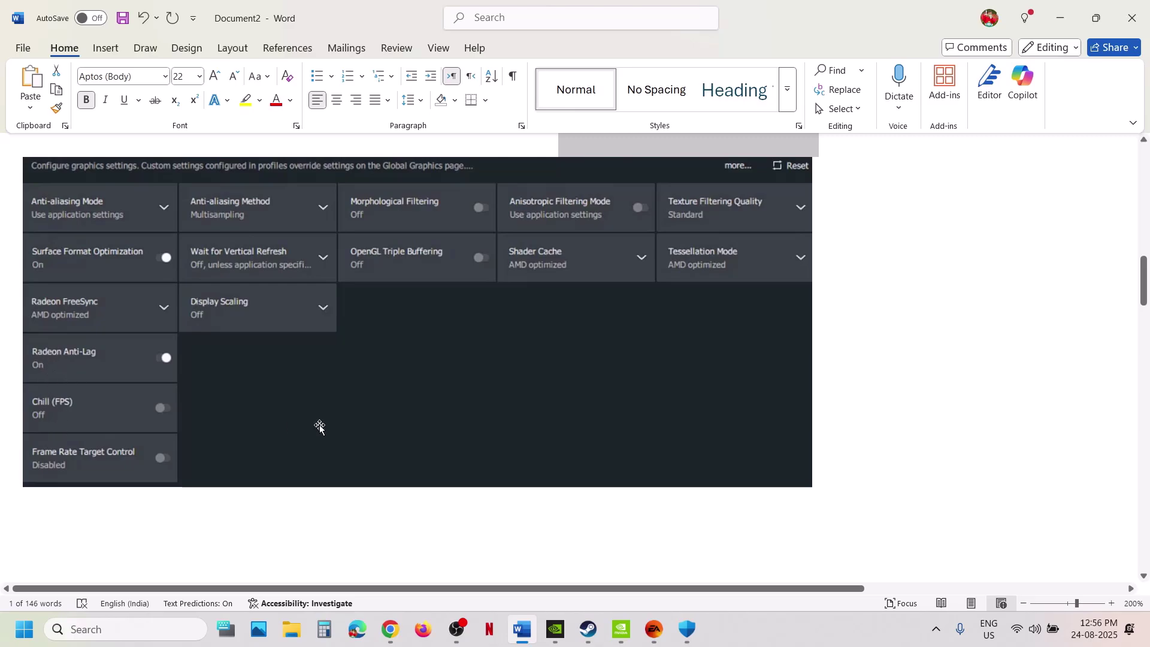
scroll(320, 427, down, 5)
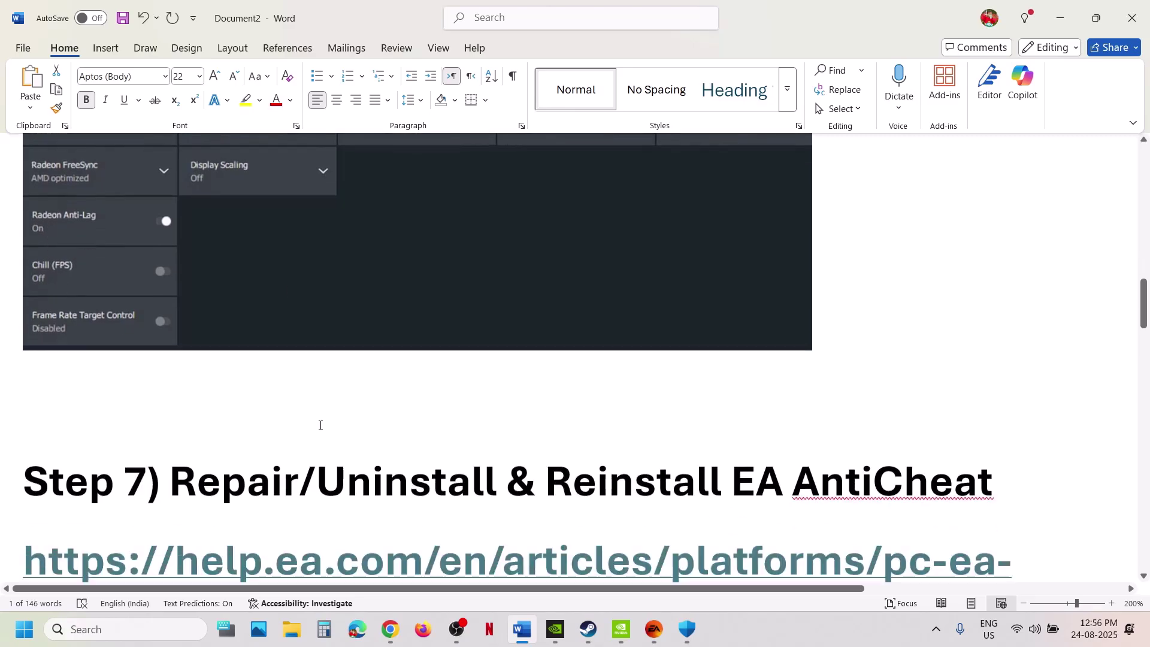
scroll(320, 425, up, 1)
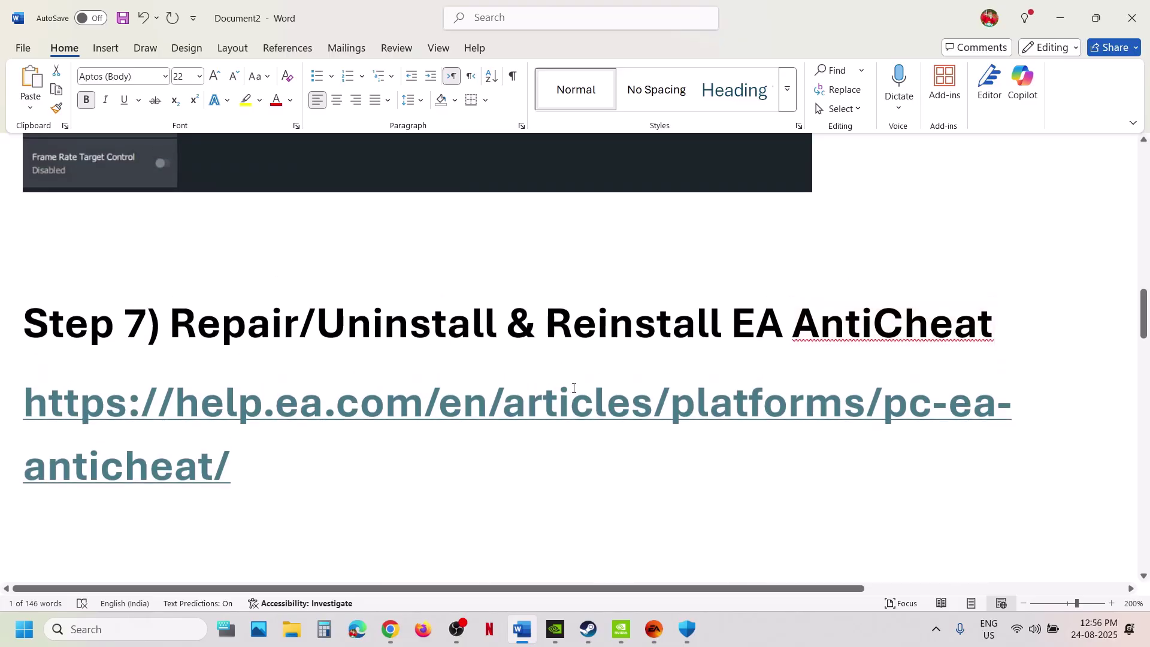
Switch to Steam and open the local files folder of BF2042 from the library.
mouse_move(634, 629)
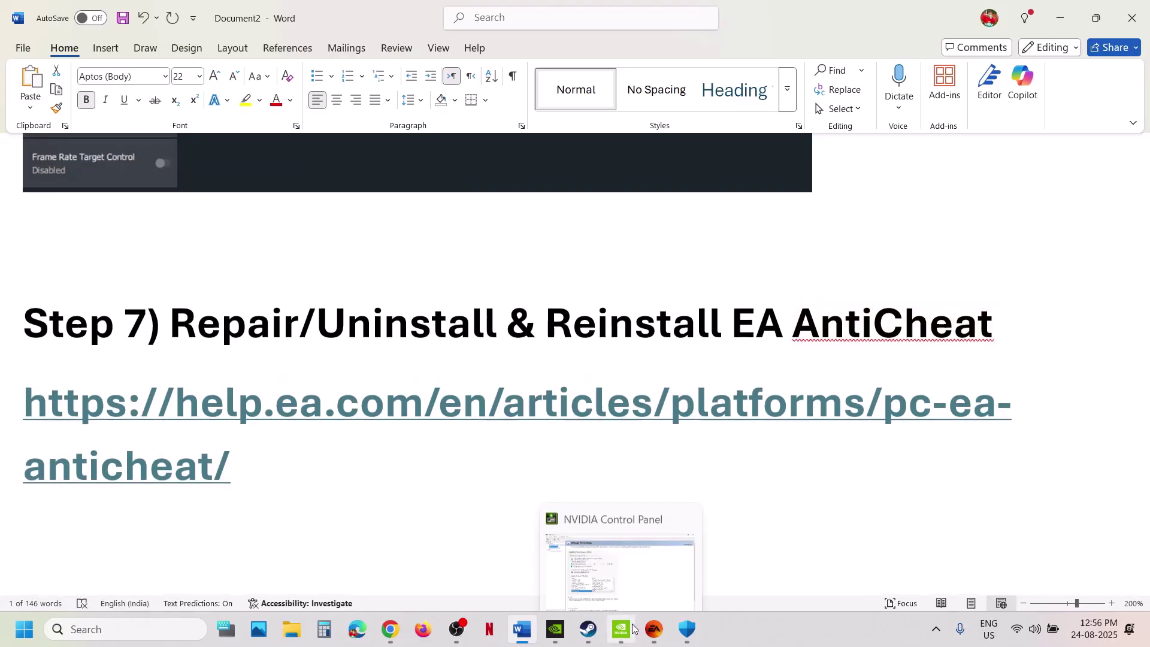
click(588, 629)
right_click(93, 243)
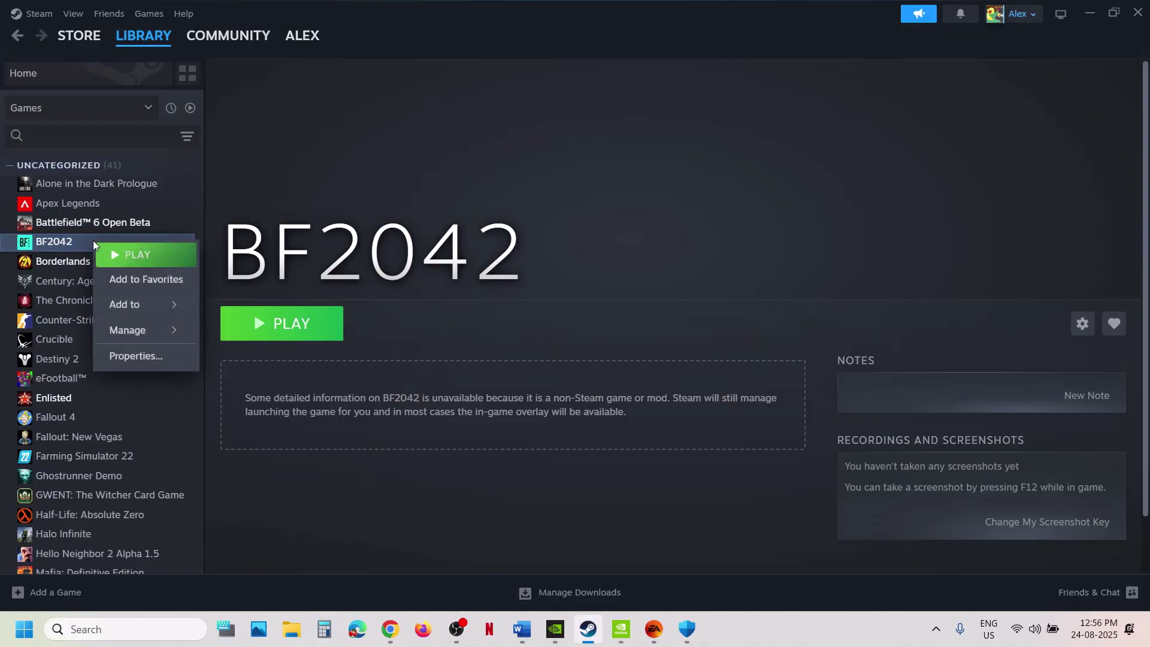
mouse_move(129, 330)
click(282, 357)
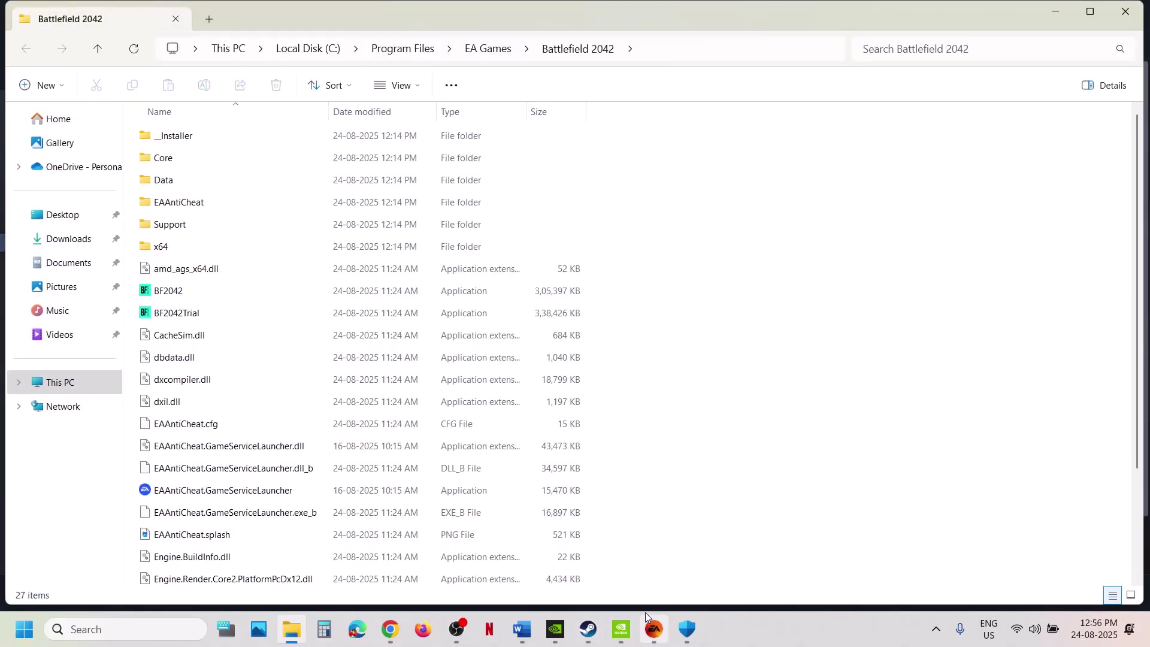
Switch to the EA app and open the Battlefield 2042 install folder from the game's properties.
click(654, 629)
click(615, 462)
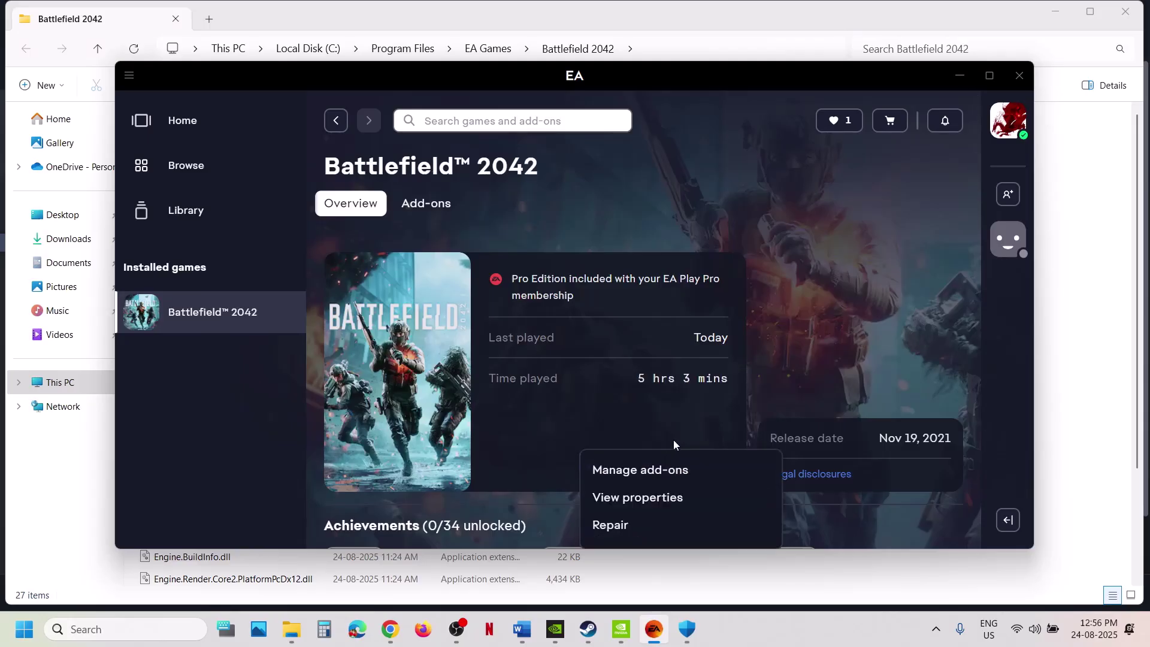
click(628, 504)
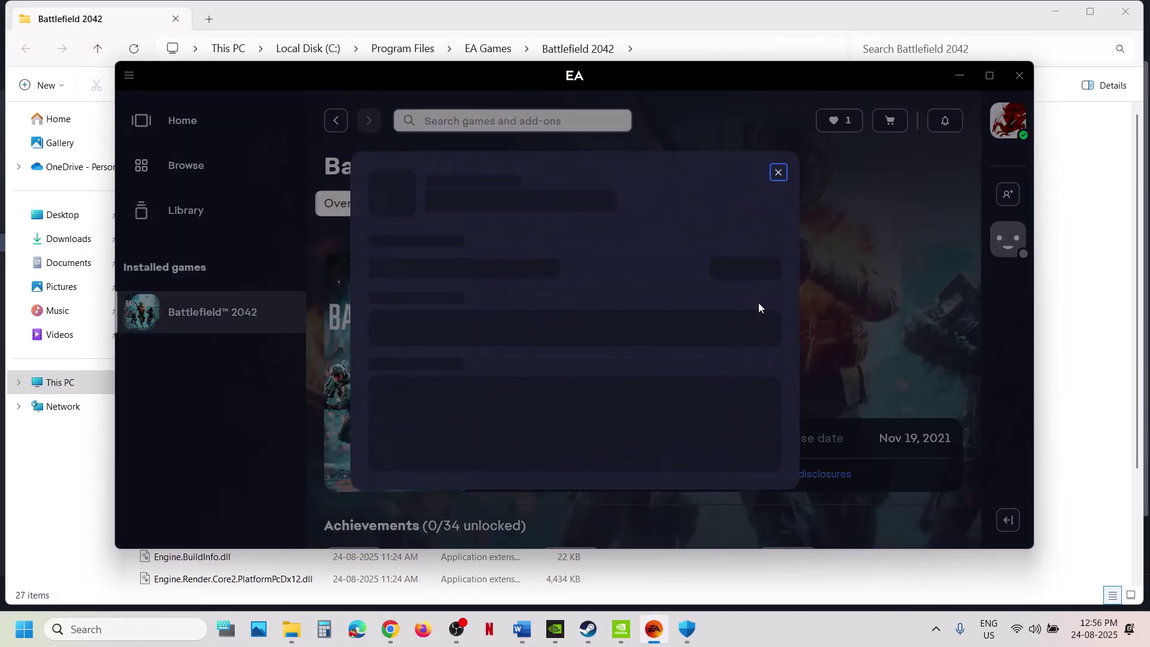
click(718, 234)
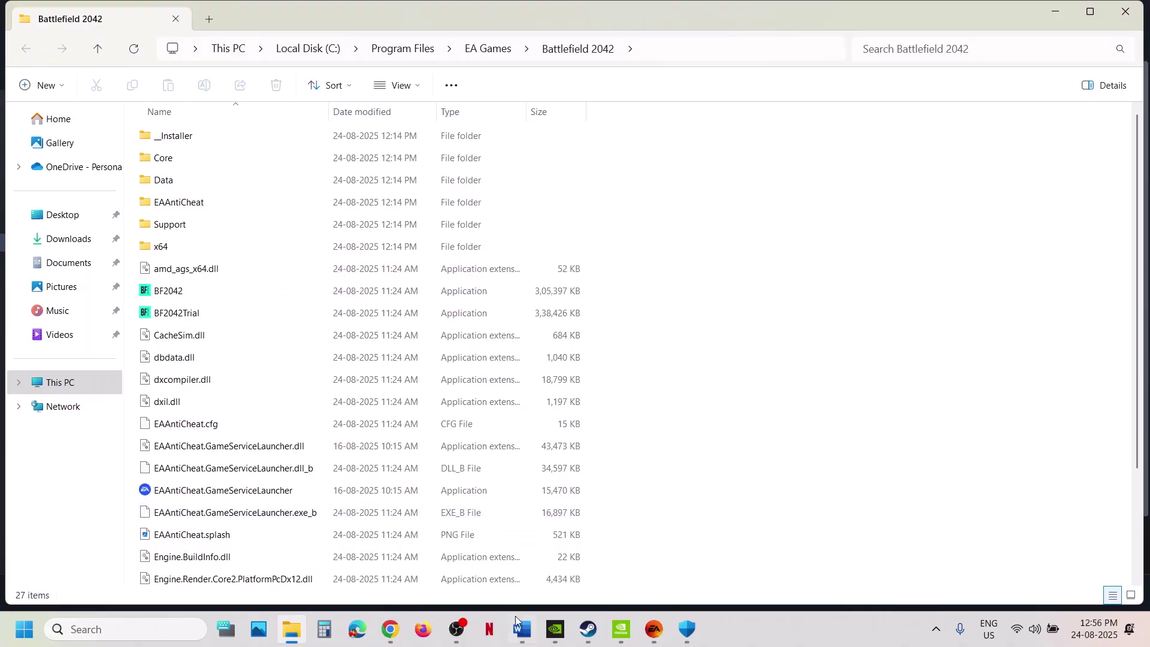
Go into the EAAntiCheat folder and run EAAntiCheat.Installer as administrator, allowing it to make changes.
click(523, 636)
click(523, 636)
double_click(217, 210)
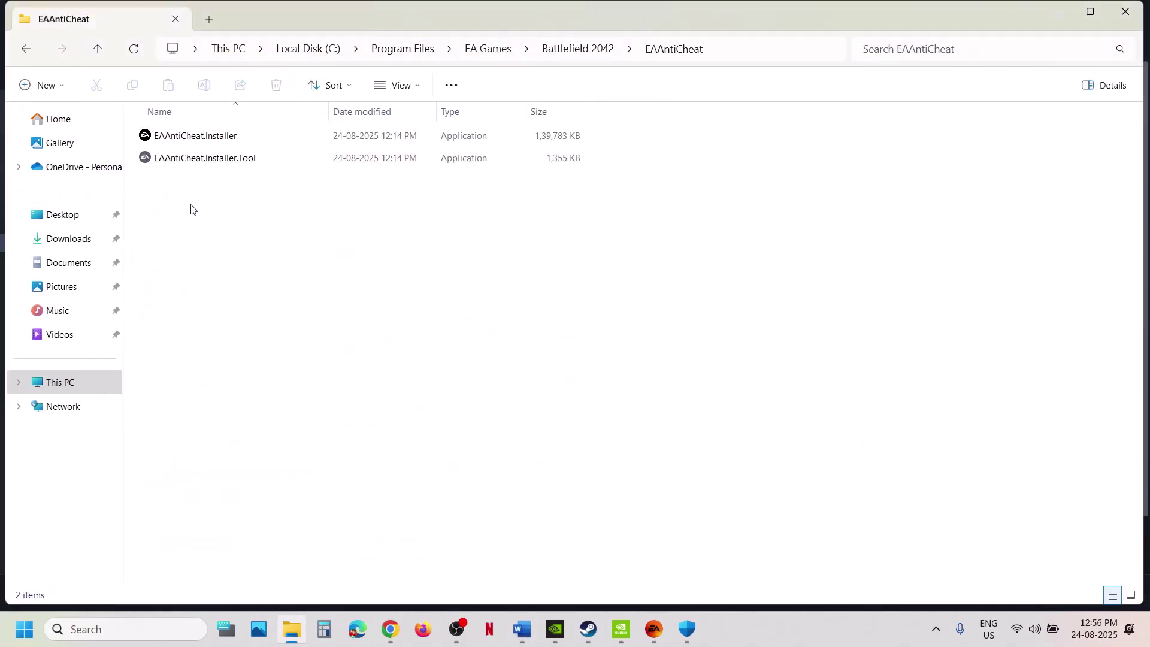
click(219, 136)
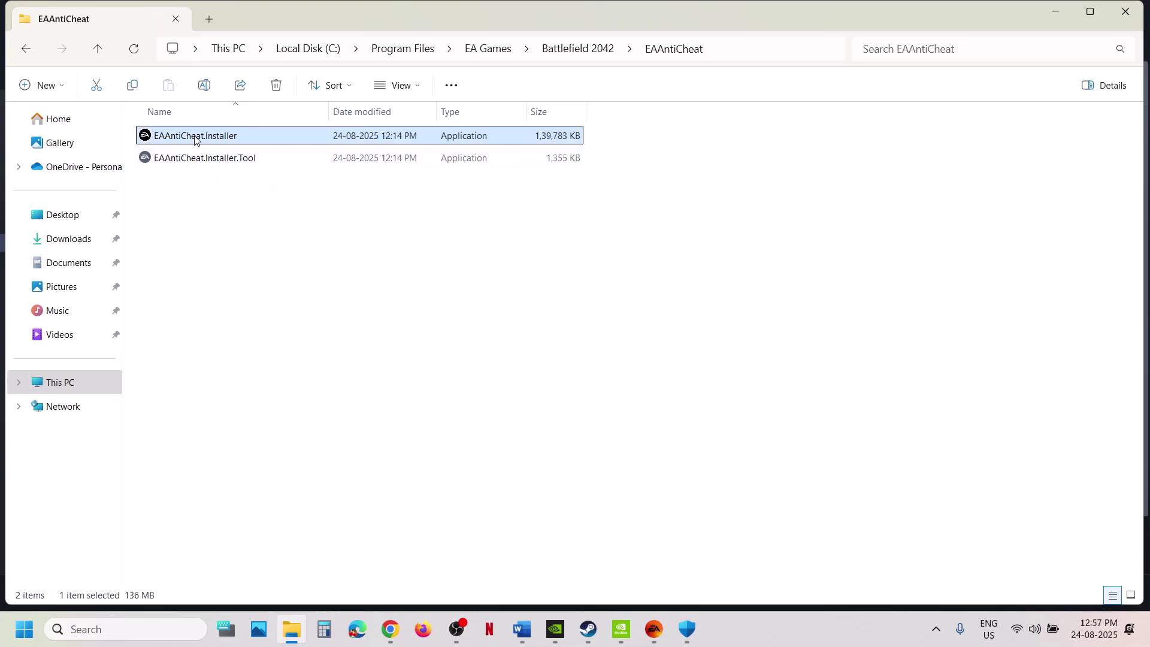
right_click(198, 136)
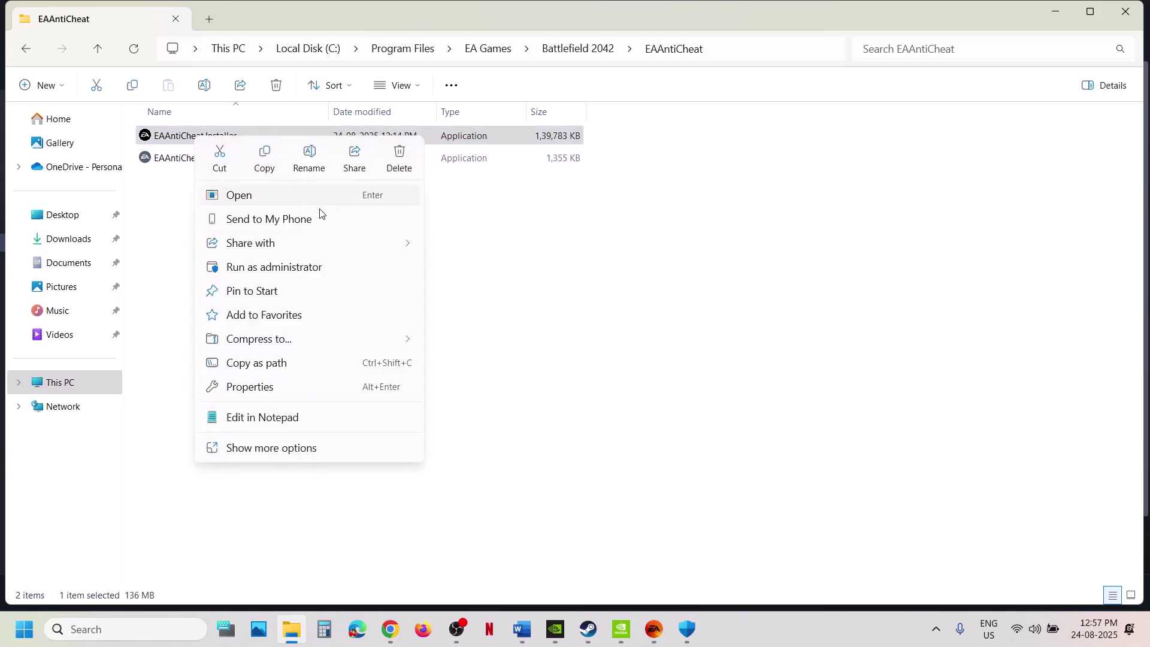
click(274, 267)
click(494, 472)
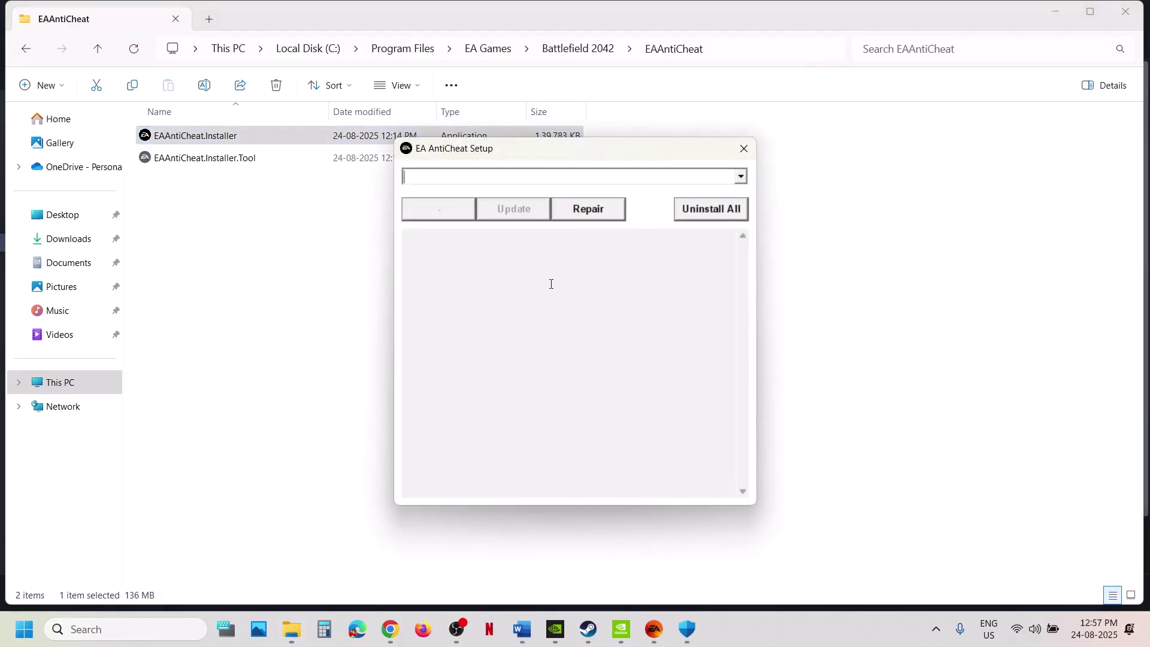
Choose (Installed) Battlefield 2042 in EA AntiCheat Setup and start its repair.
click(742, 178)
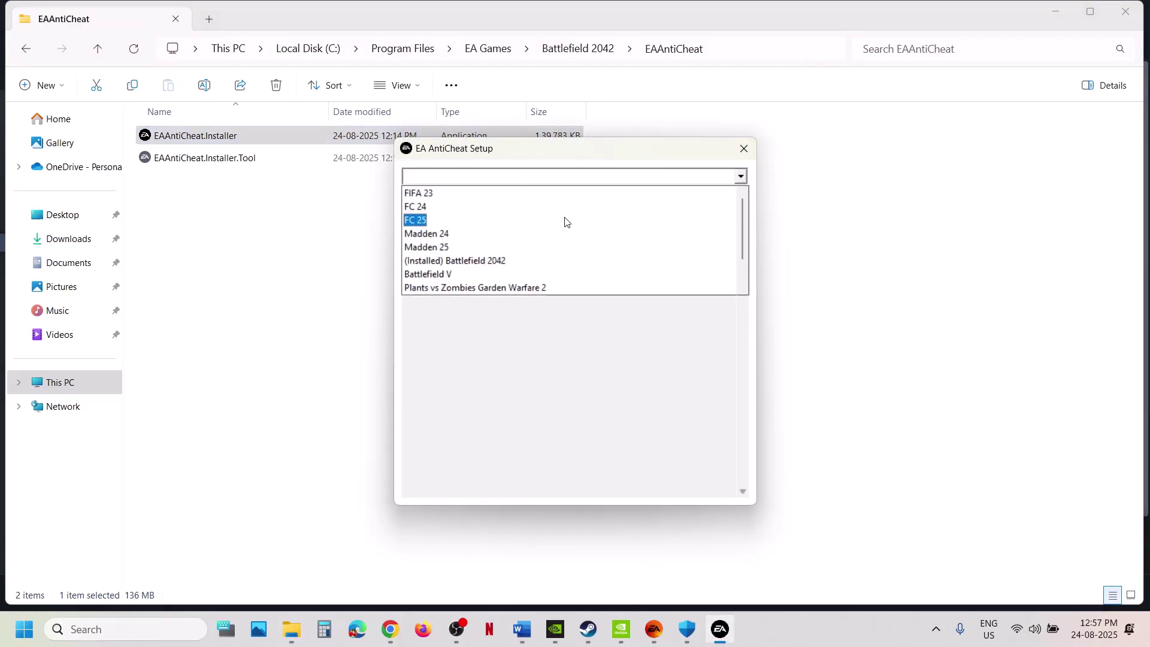
click(485, 262)
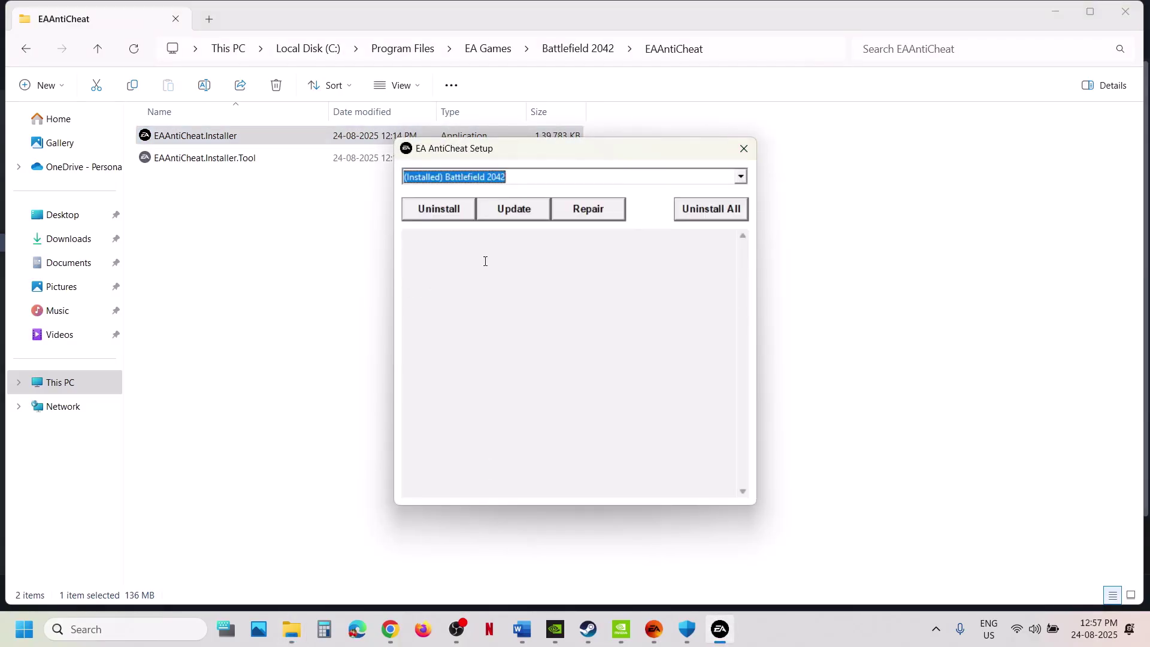
click(590, 214)
click(608, 371)
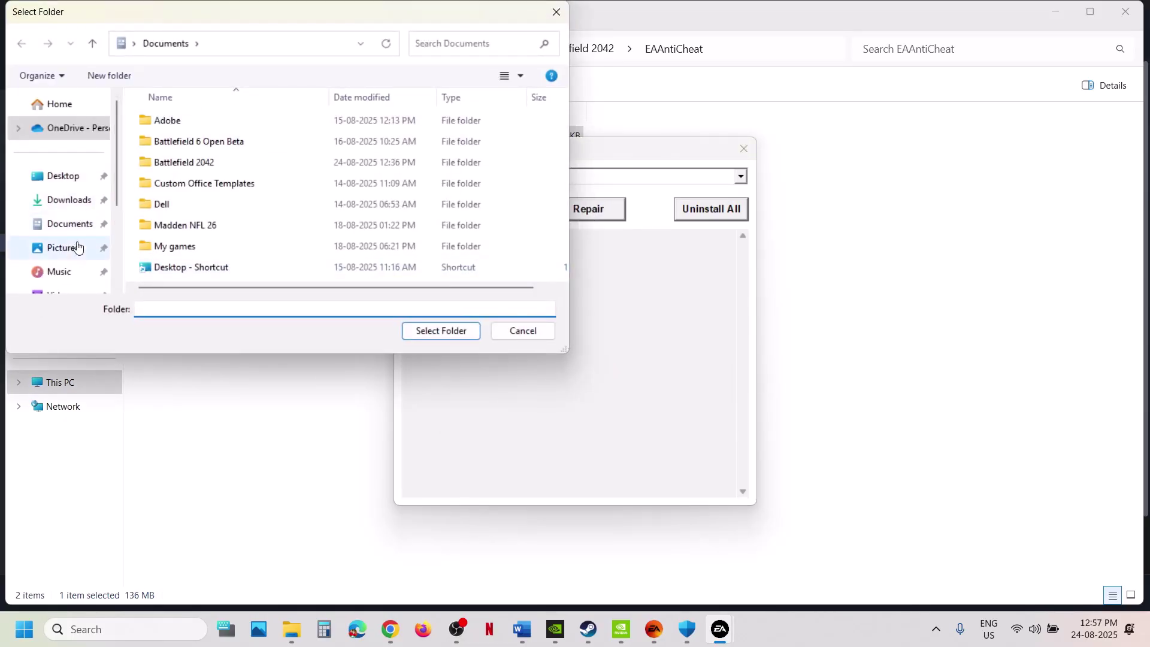
Select the Battlefield 2042 folder under C:\Program Files\EA Games for the repair and close the setup once it has run.
scroll(78, 247, down, 3)
click(69, 218)
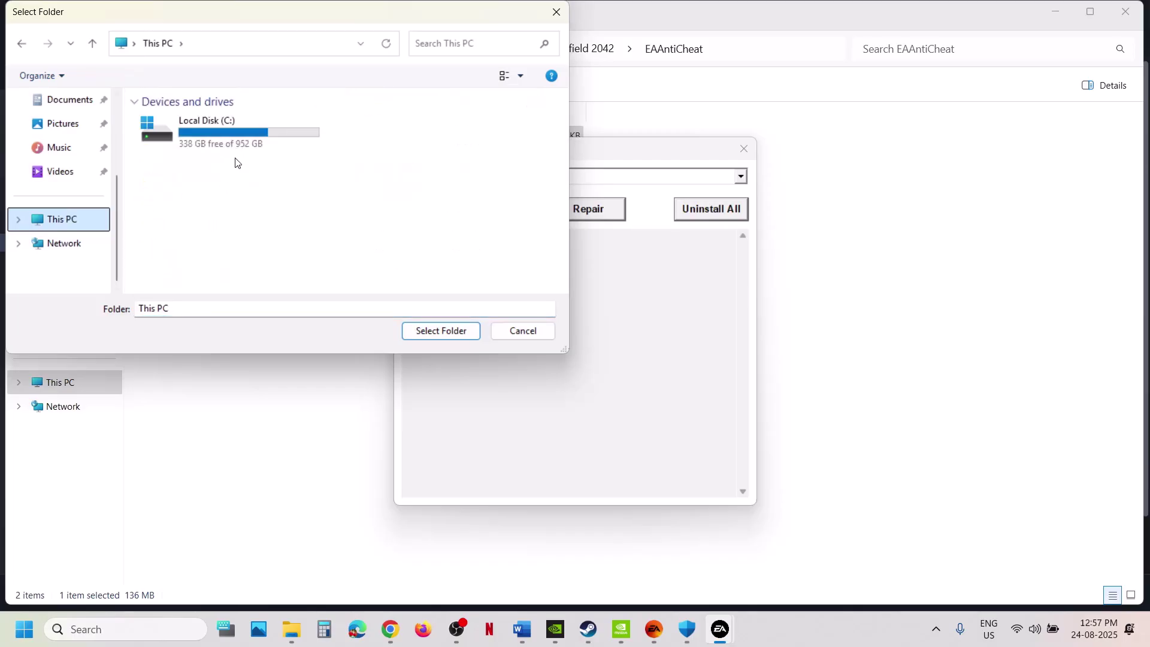
double_click(230, 137)
scroll(227, 144, down, 1)
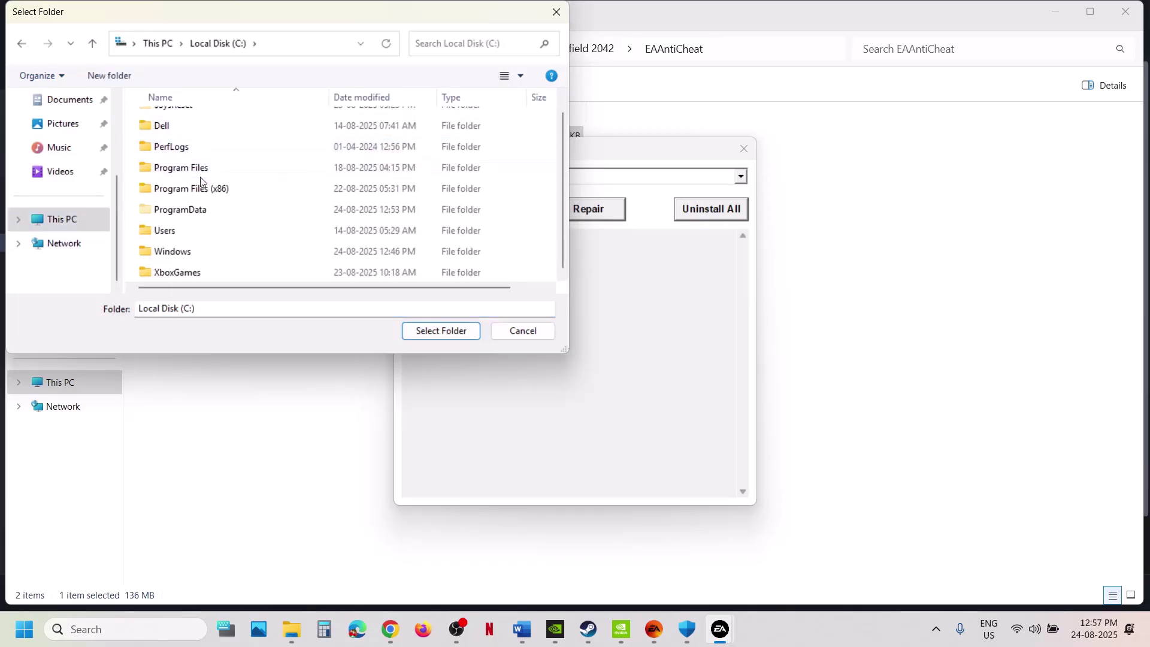
double_click(197, 168)
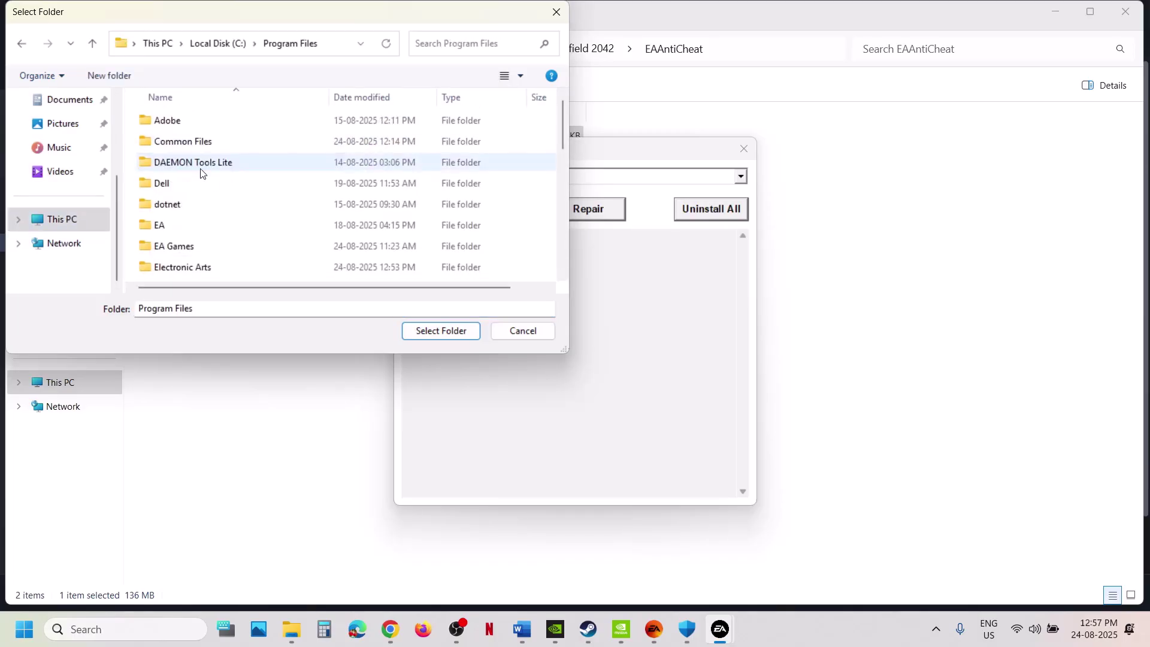
double_click(182, 248)
click(179, 118)
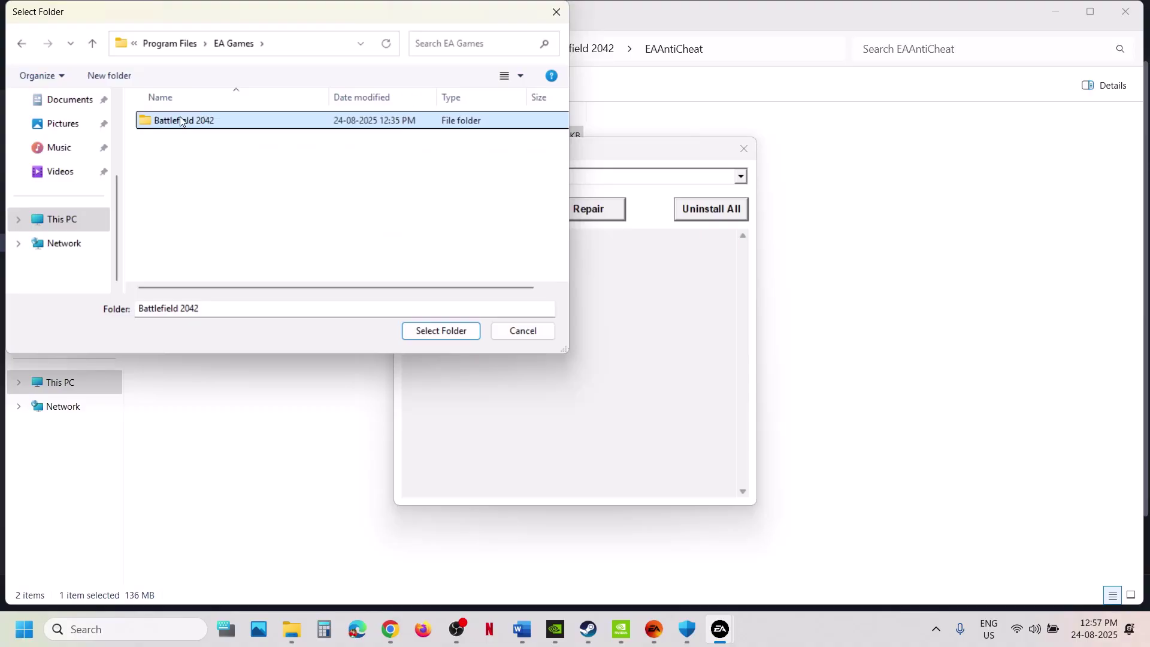
click(449, 332)
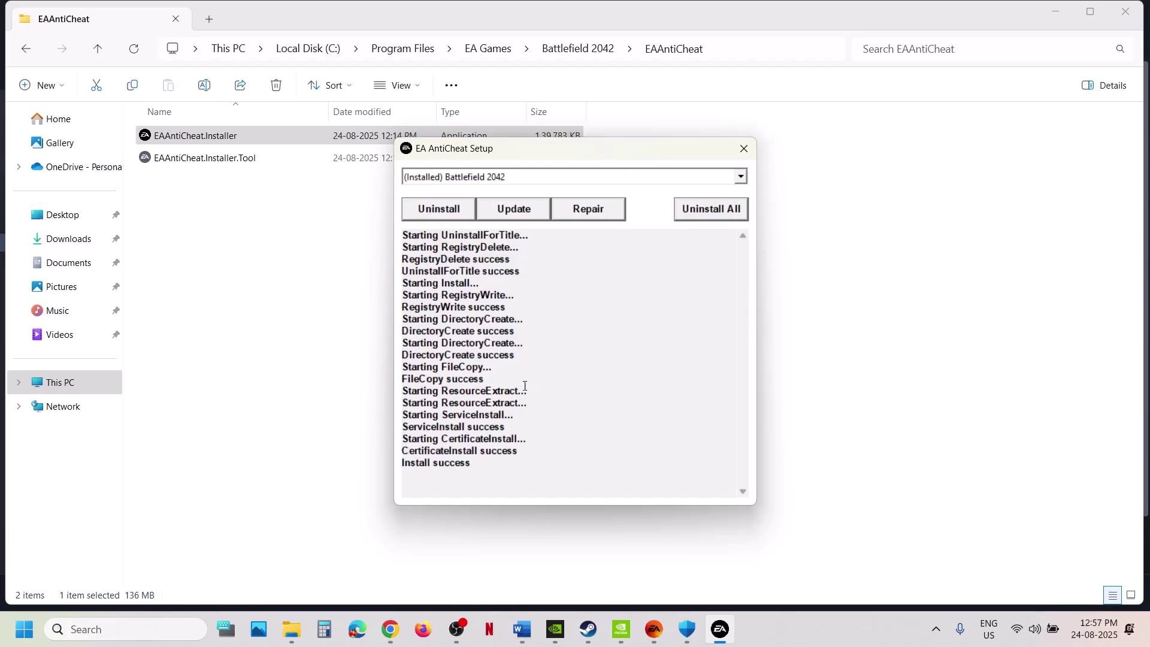
drag(419, 464, 472, 469)
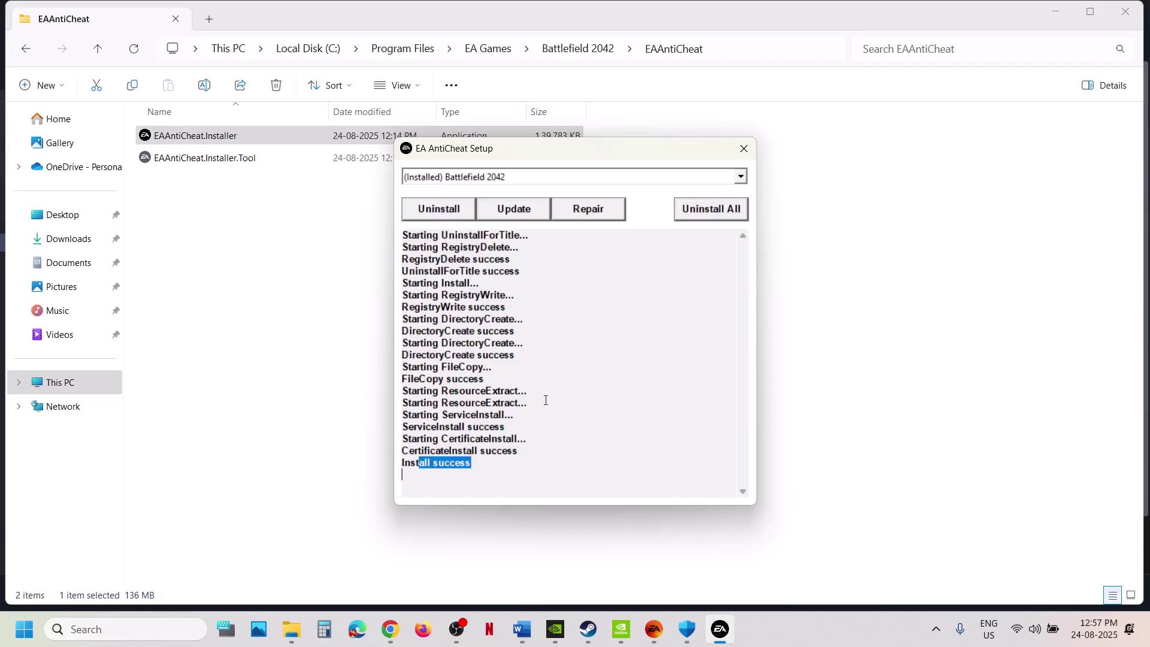
click(521, 217)
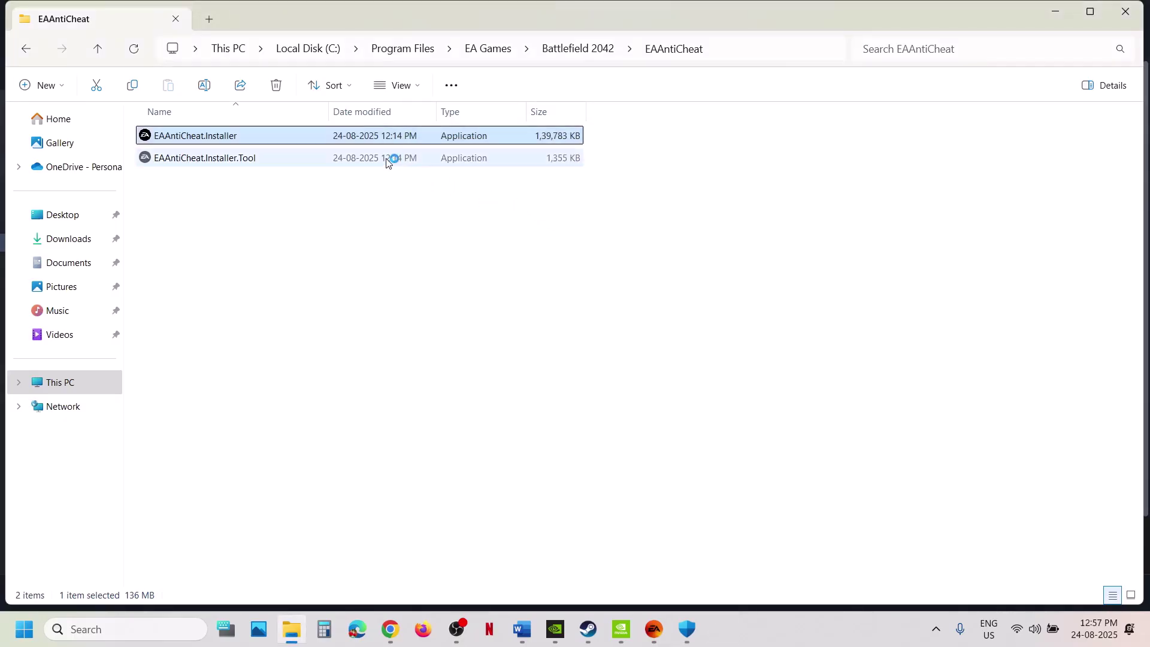
Run EAAntiCheat.Installer as administrator again and allow it to make changes.
right_click(304, 139)
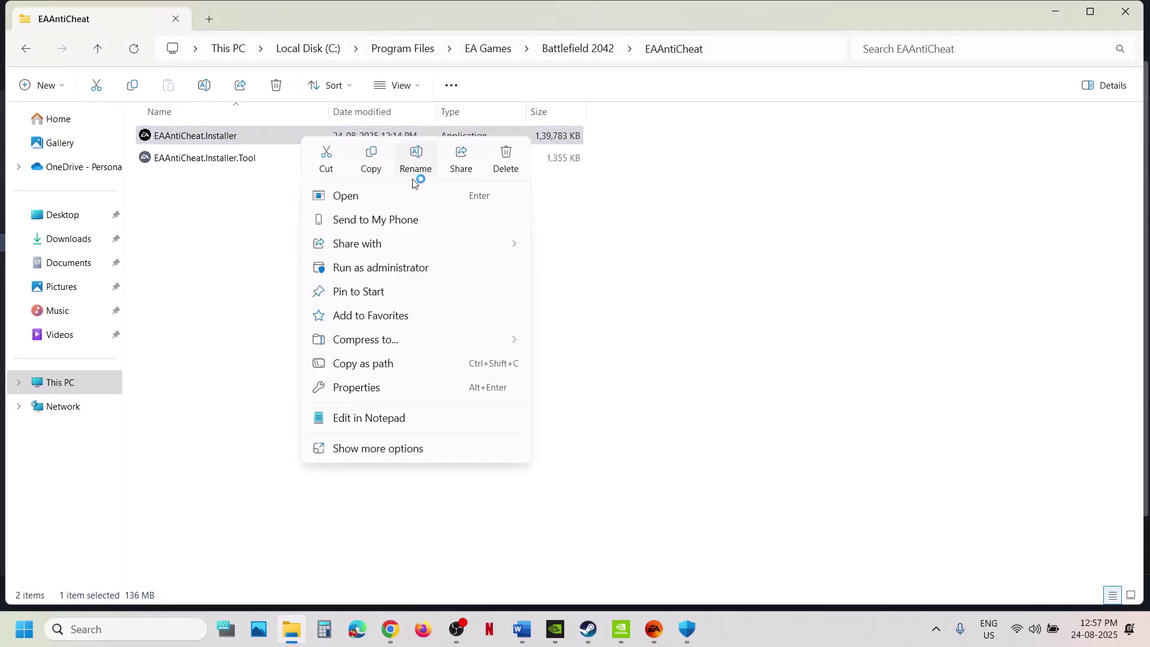
click(400, 267)
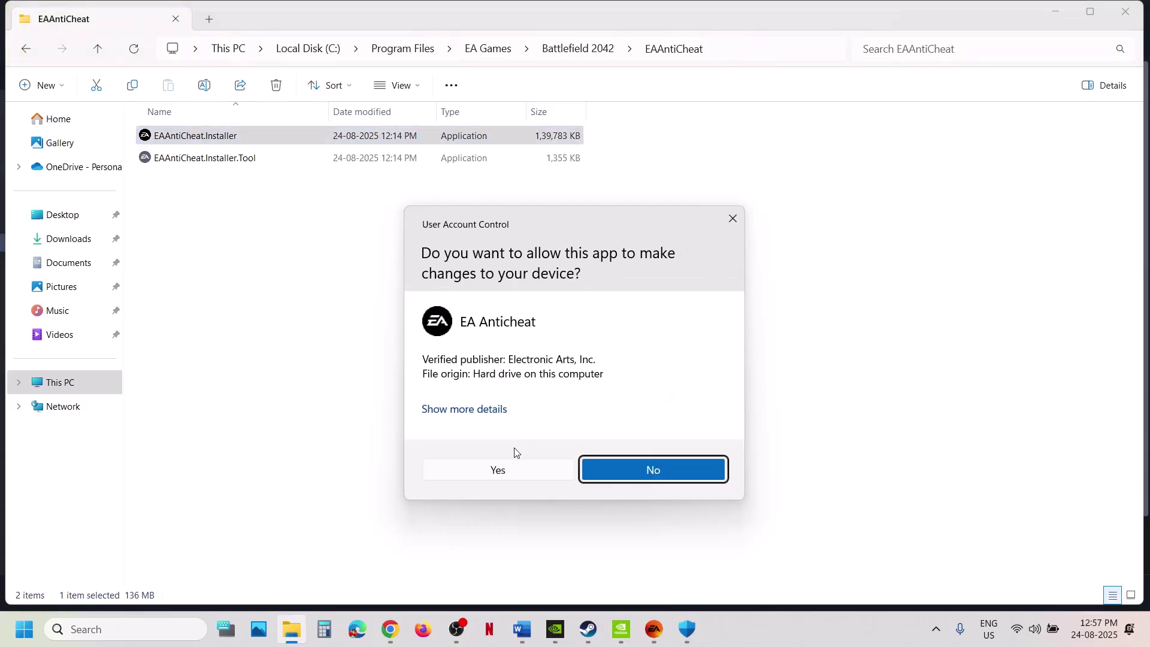
click(497, 470)
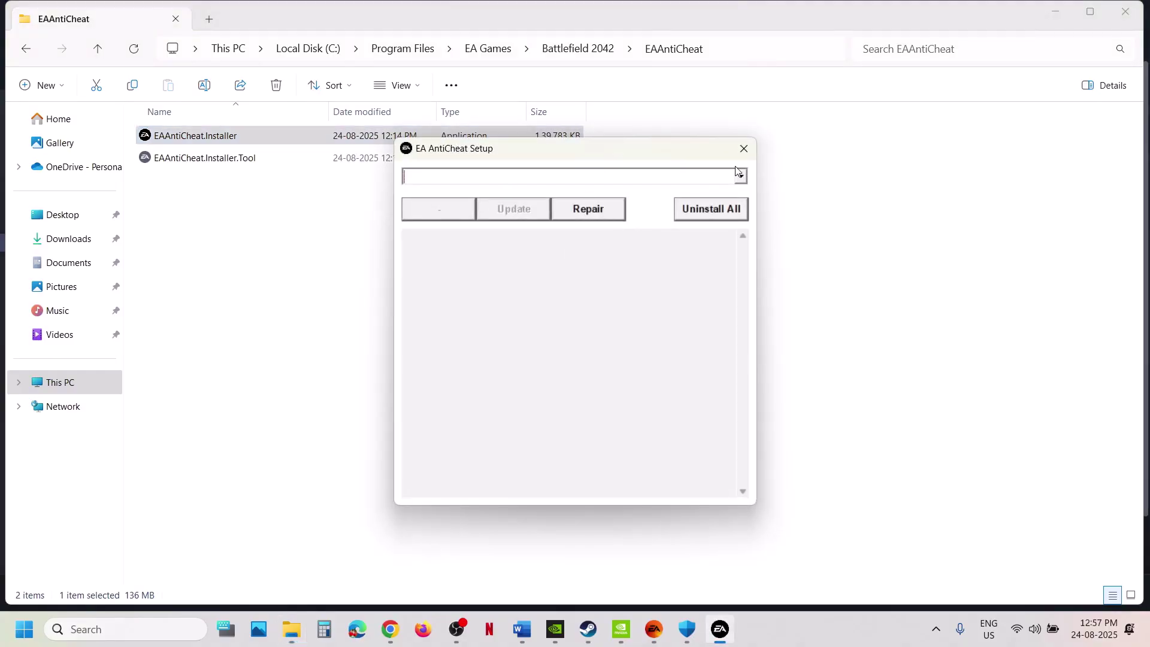
Choose (Installed) Battlefield 2042 in the setup, then uninstall and reinstall its EA AntiCheat.
click(741, 175)
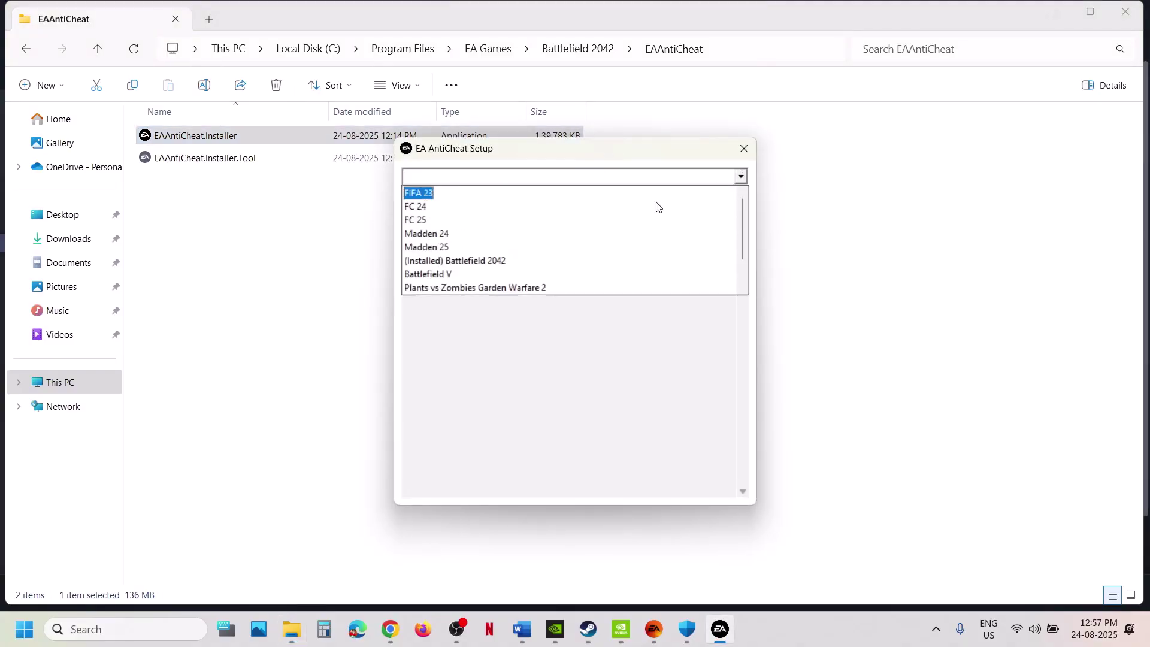
click(478, 261)
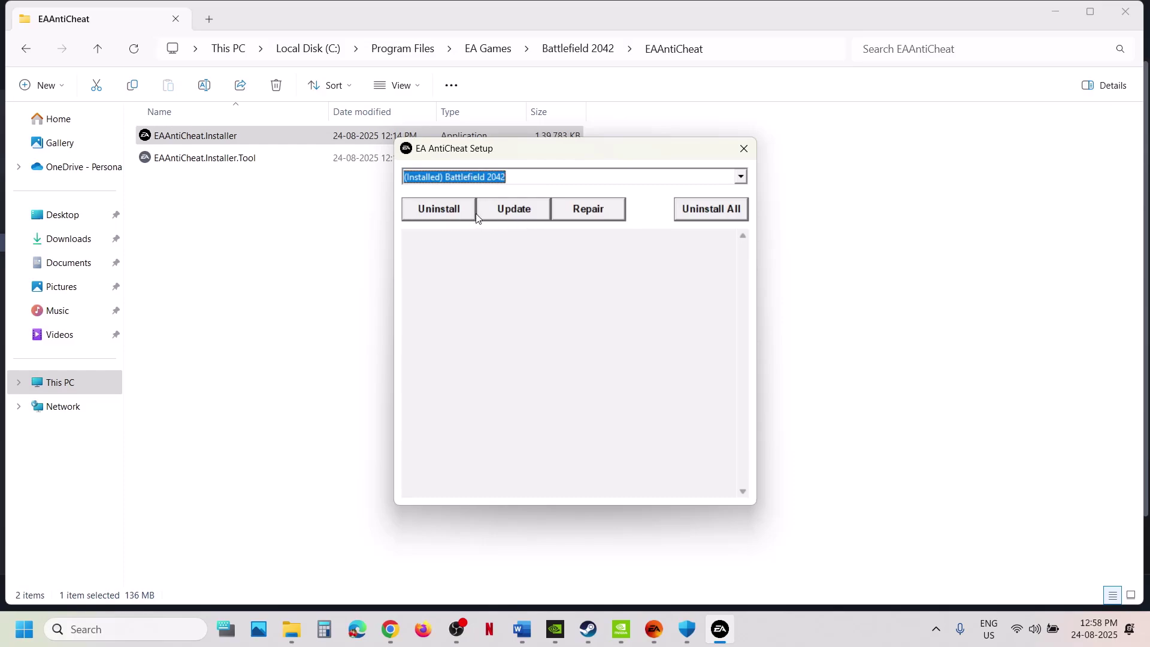
click(453, 236)
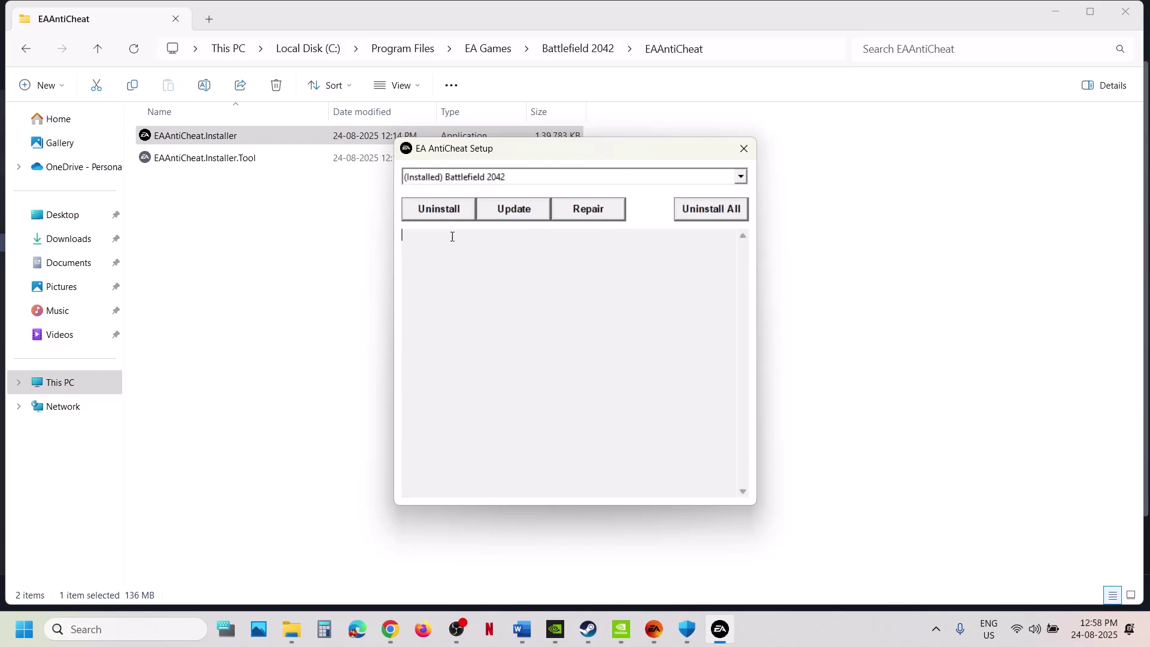
click(435, 214)
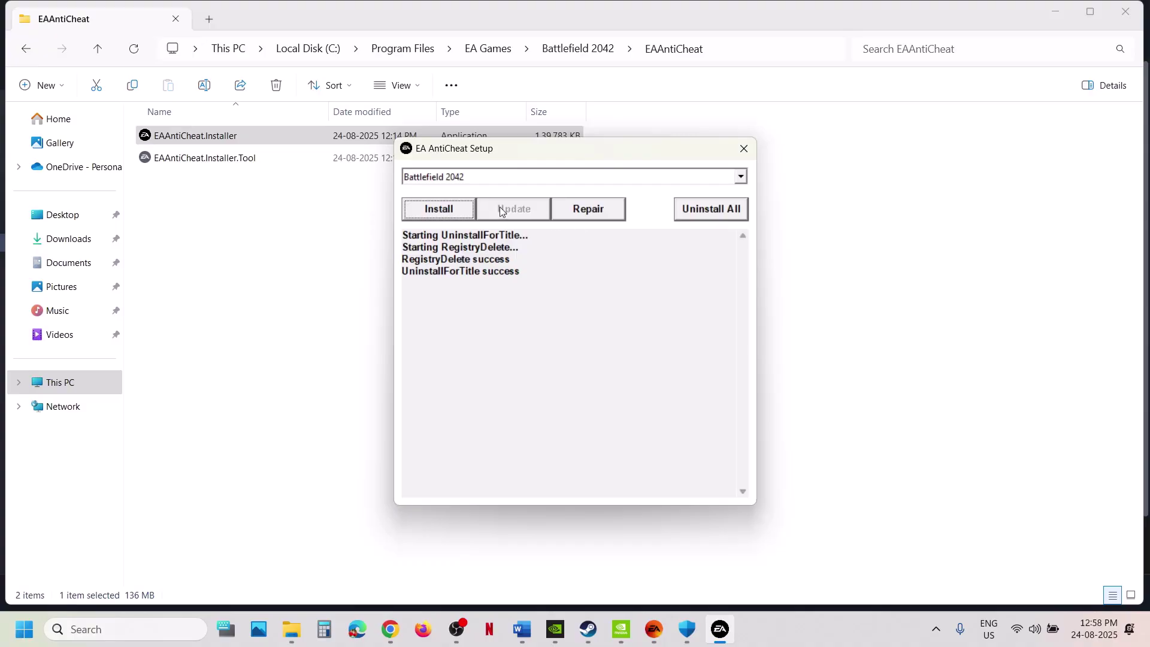
click(447, 214)
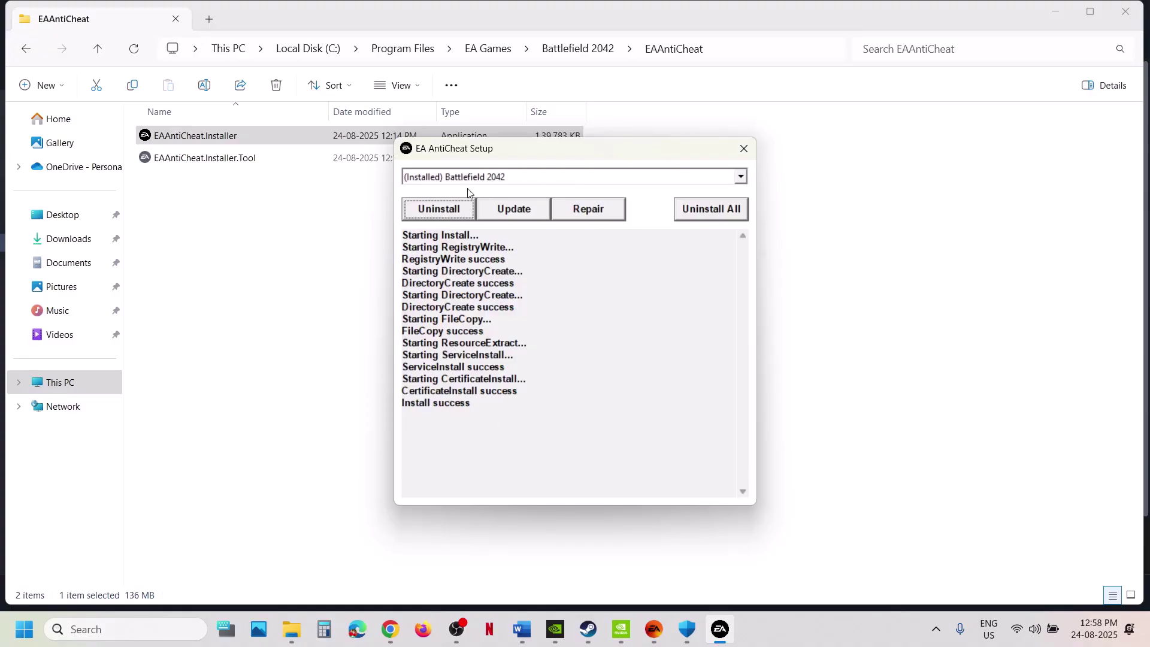
Uninstall EA AntiCheat for Battlefield 2042 once more and close the setup.
click(439, 209)
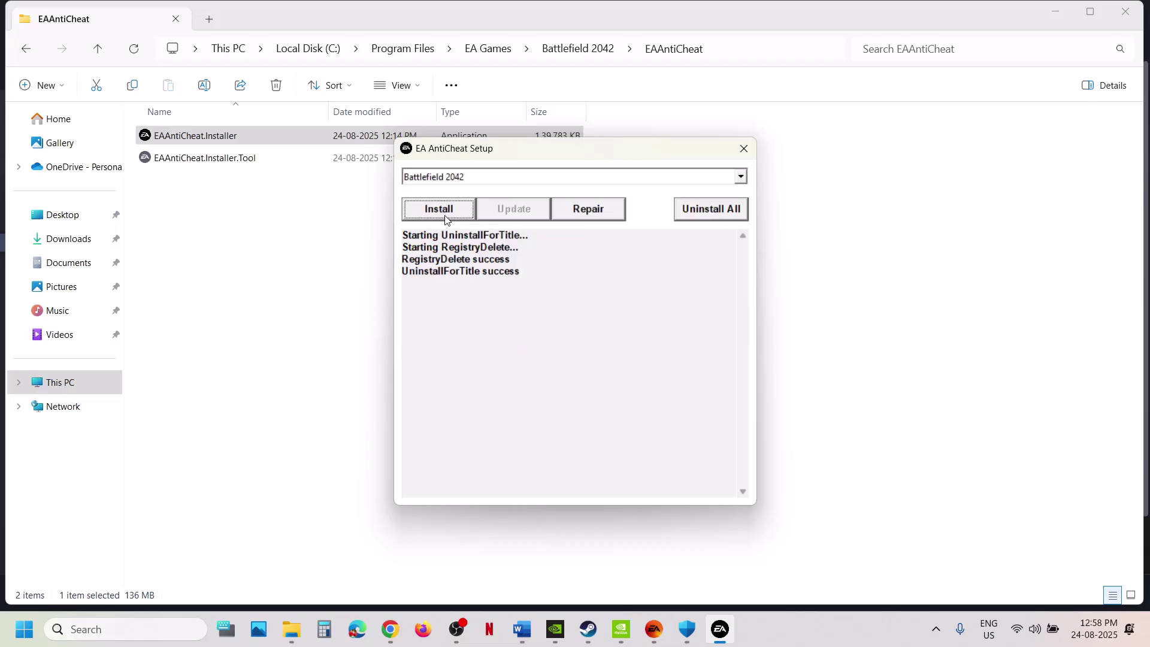
click(754, 141)
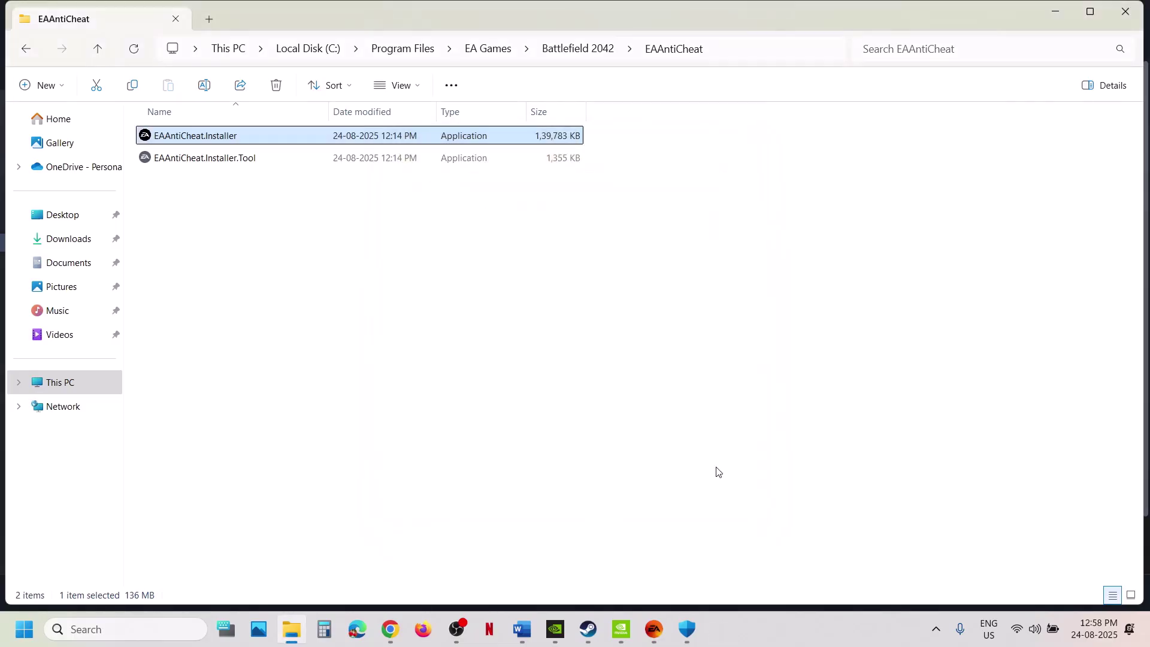
Switch to the EA app, close the properties and launch Battlefield 2042, allowing EA Anticheat to make changes.
click(653, 637)
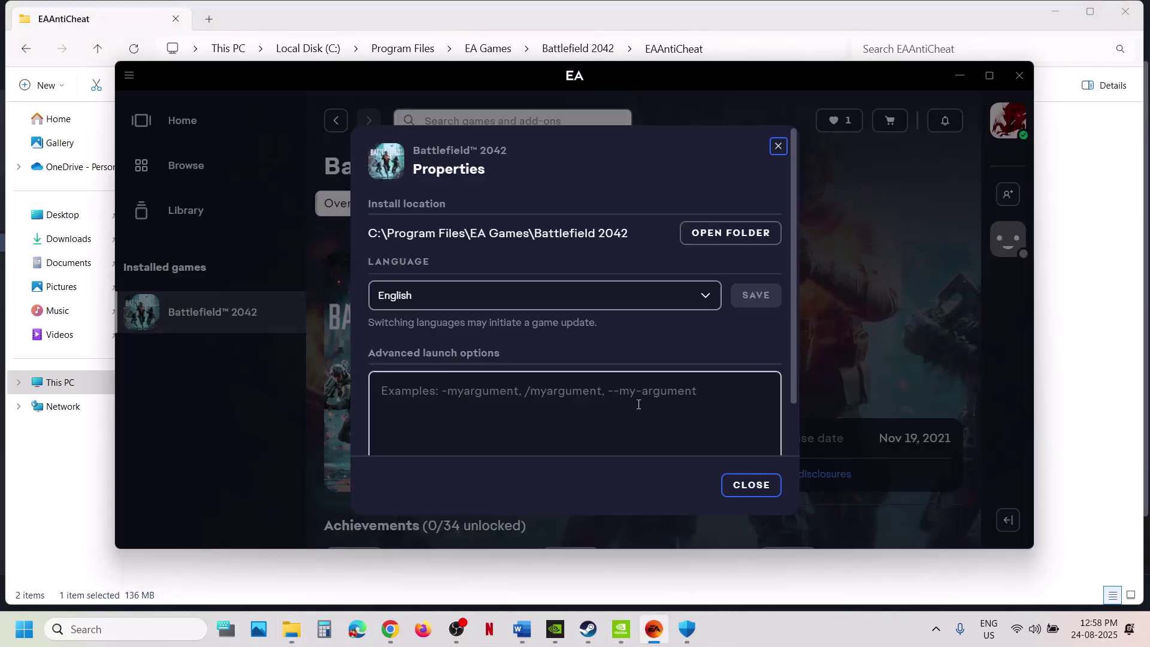
click(738, 488)
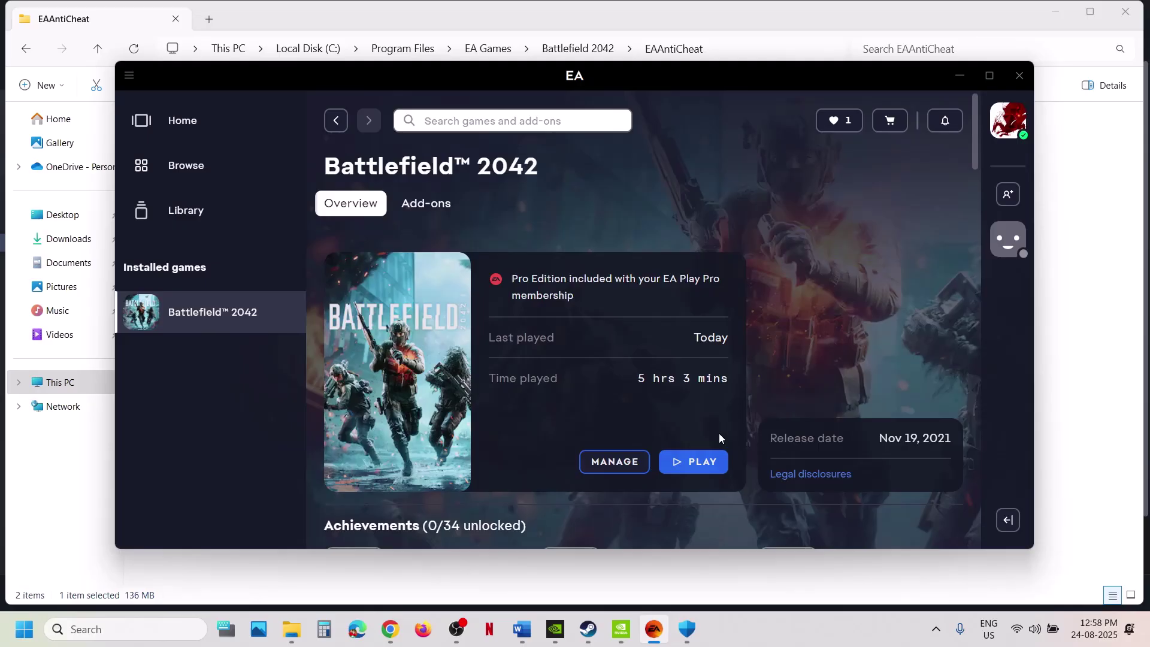
click(684, 461)
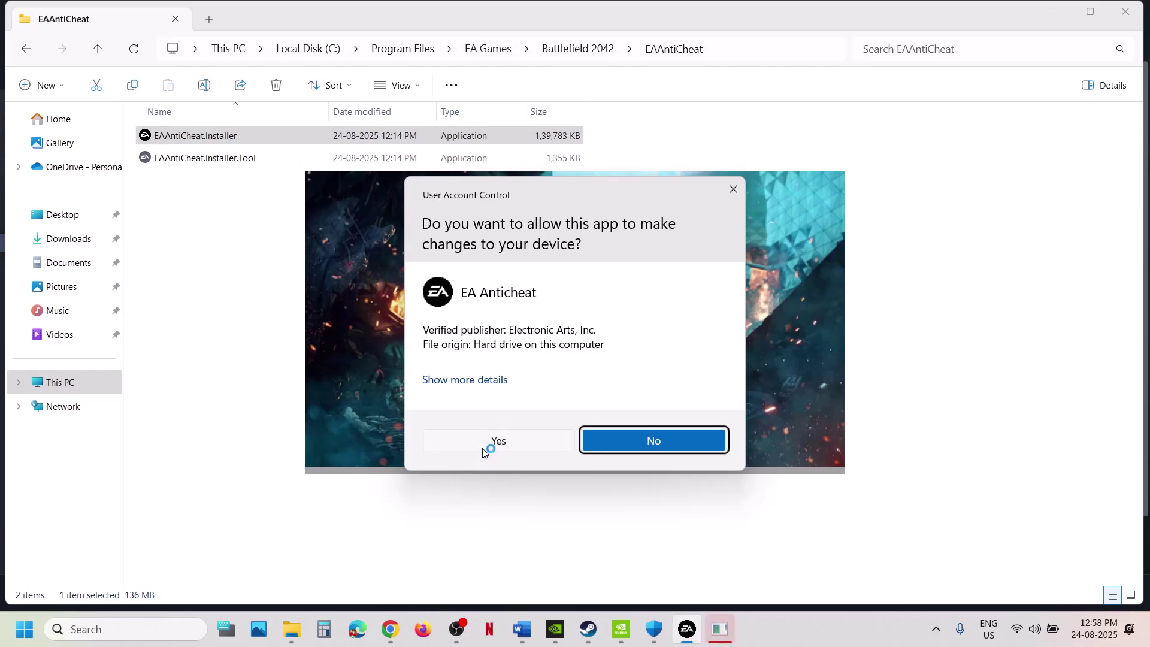
click(483, 444)
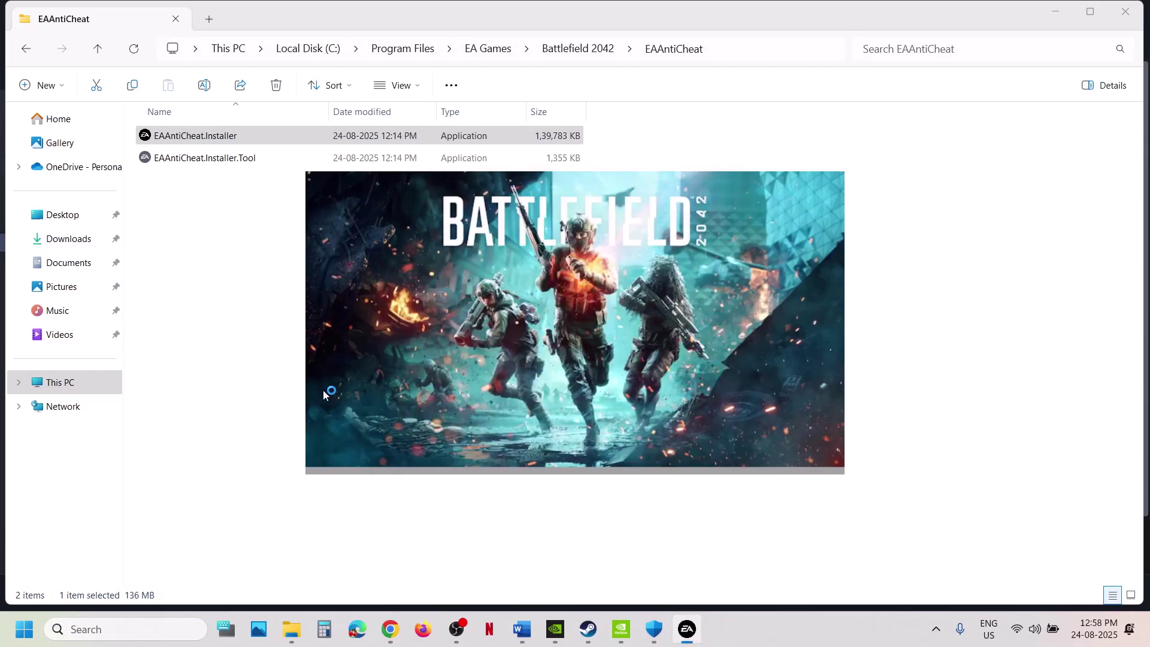
Copy the EA AntiCheat help link under Step 7 in the Word document and open it in a new Chrome tab.
click(521, 629)
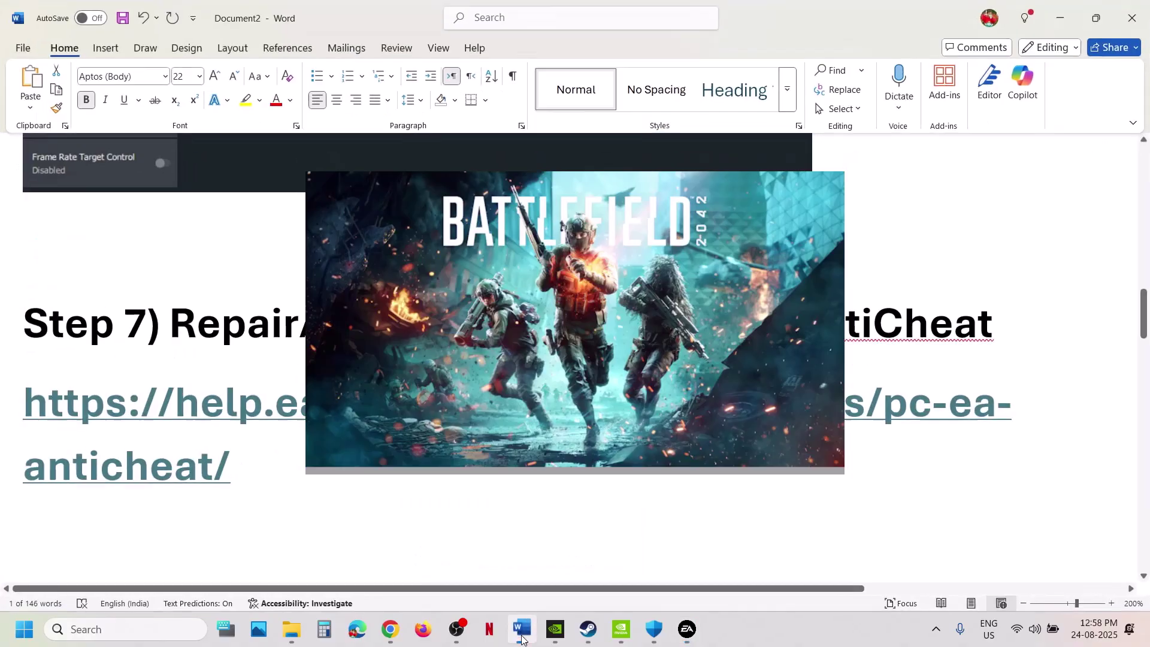
click(260, 378)
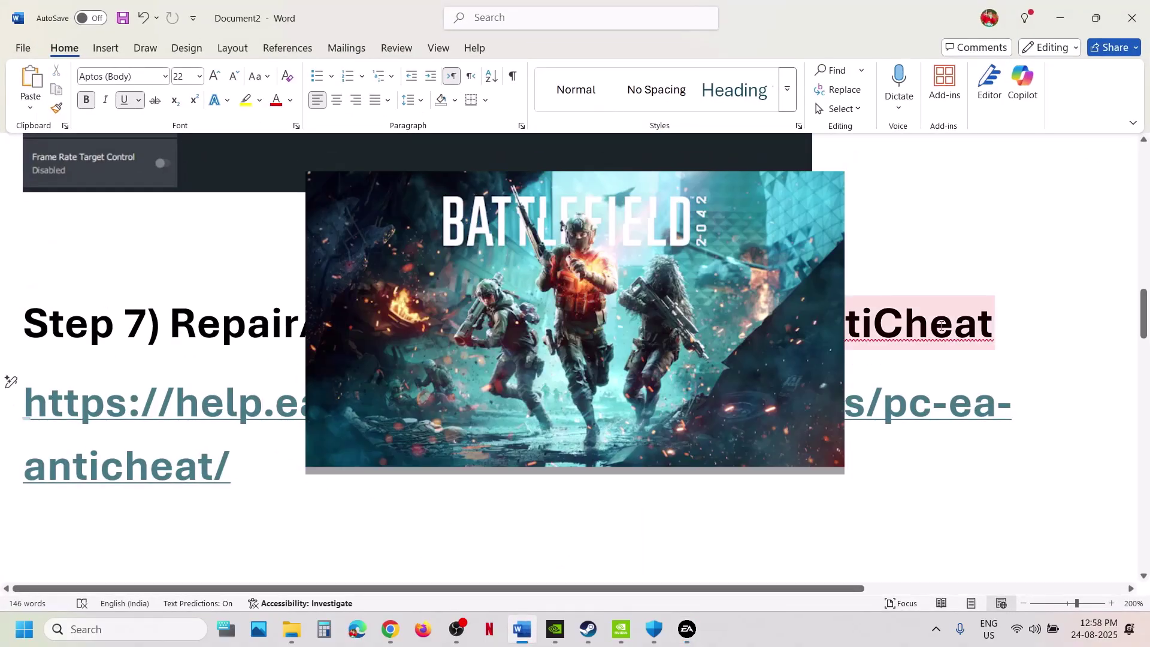
double_click(10, 442)
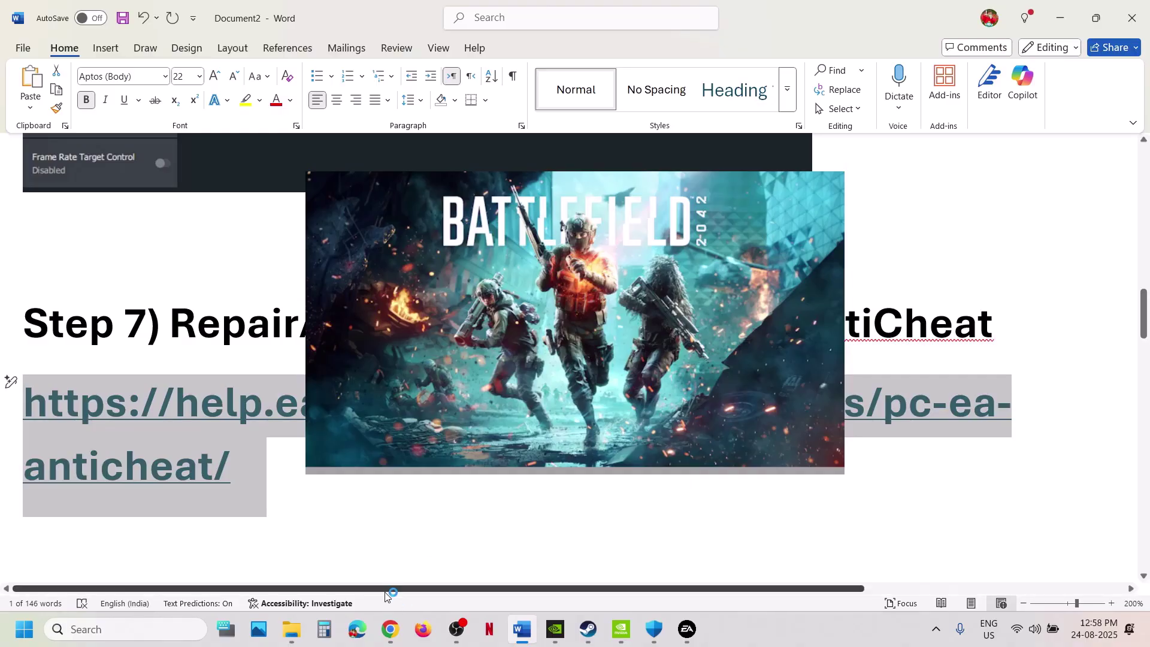
click(390, 628)
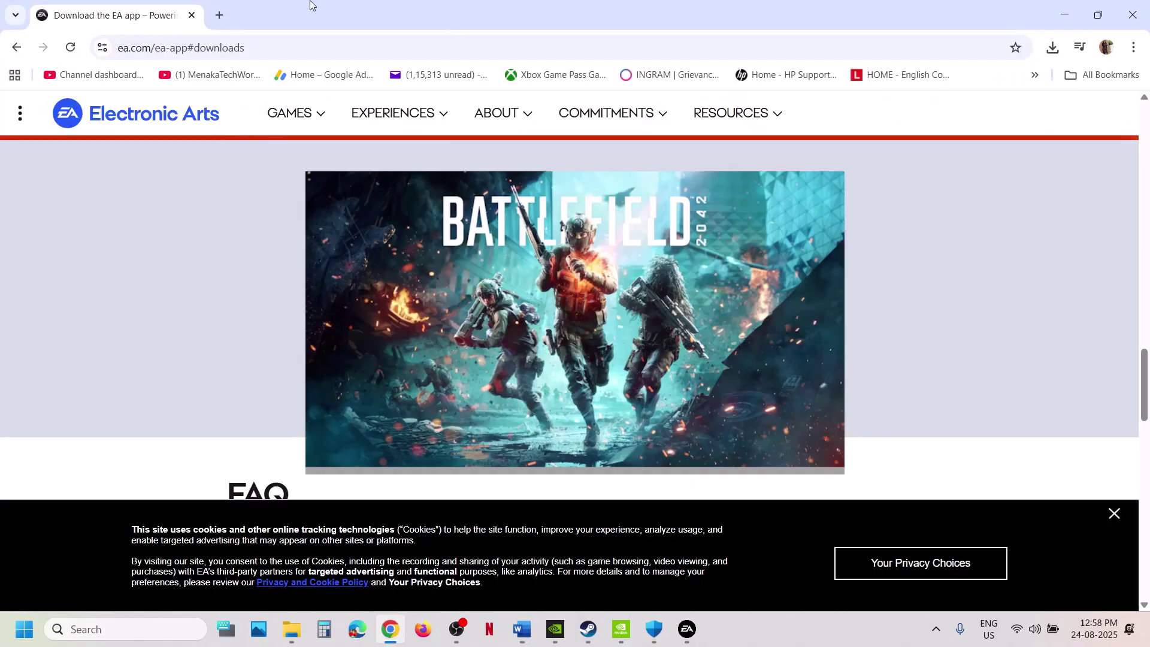
click(220, 15)
text(https://help.ea.com/en/articles/platforms/pc-ea-anticheat/)
key(Return)
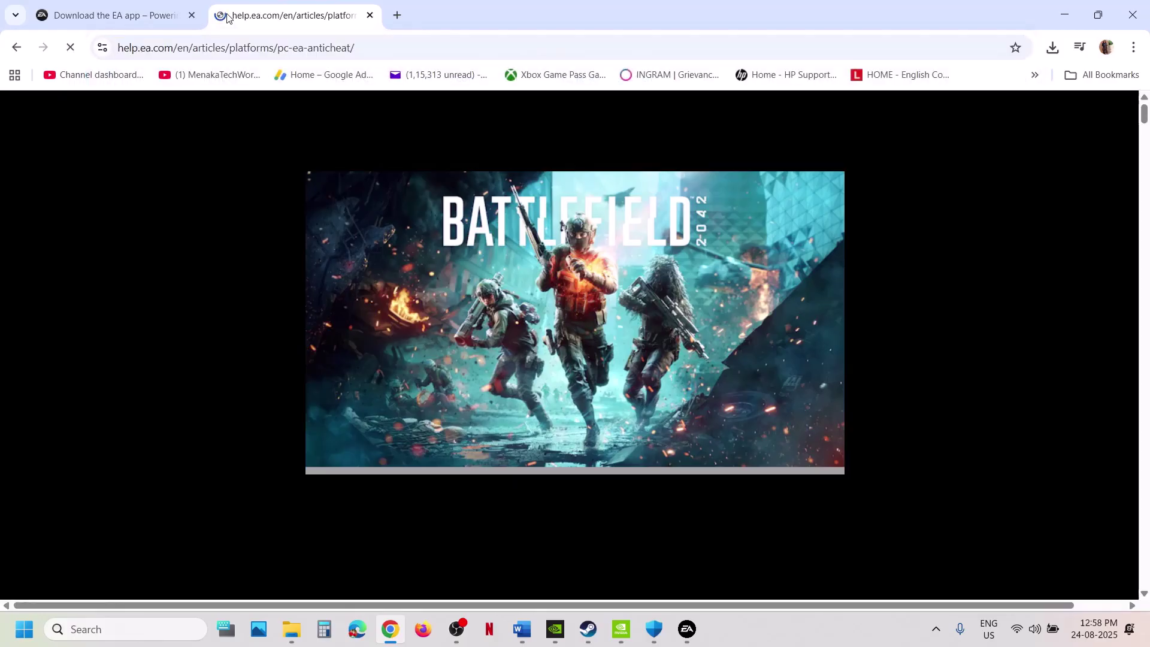
Download the EA Javelin anticheat installer from the help article, run it and allow it to make changes.
scroll(210, 262, down, 10)
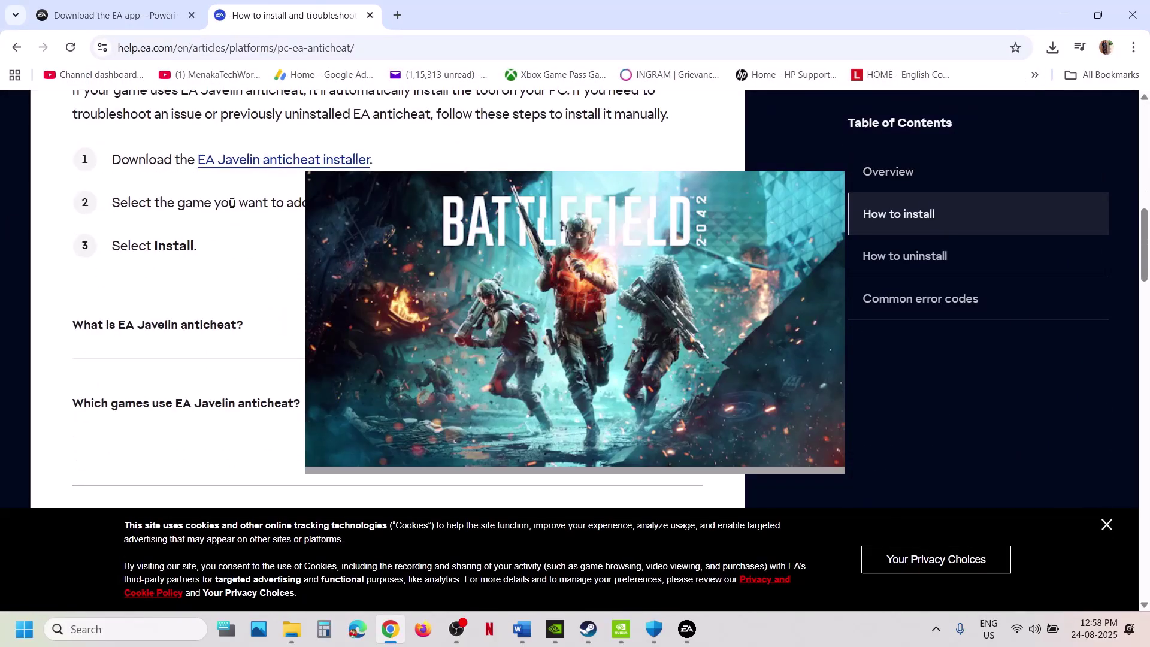
click(223, 163)
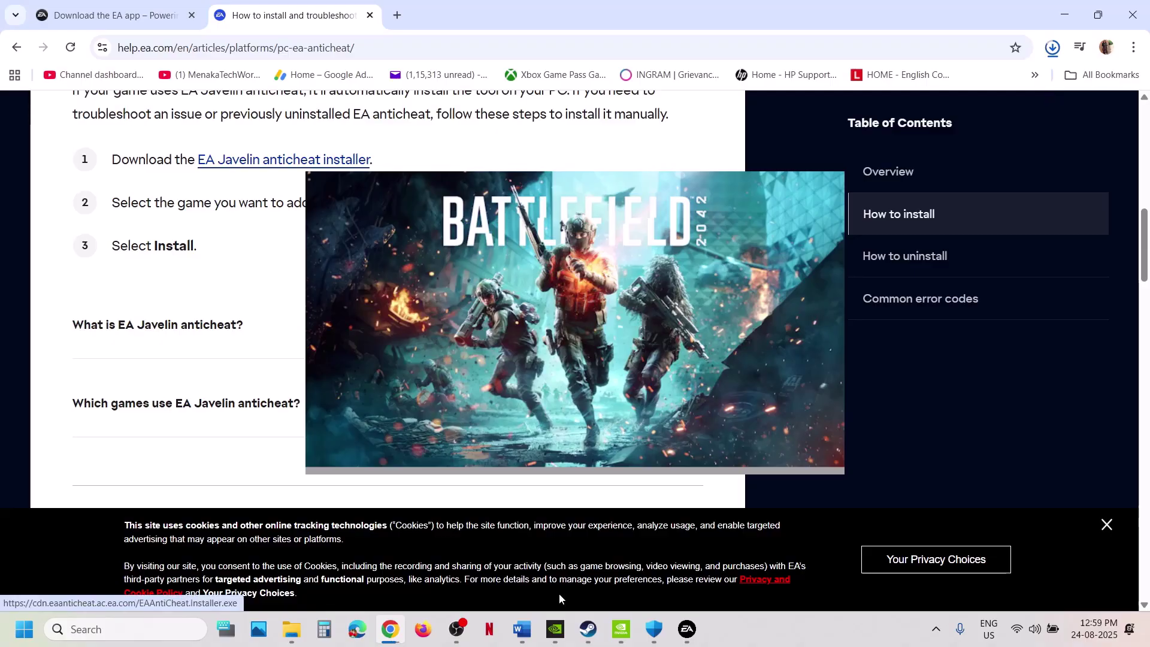
mouse_move(569, 641)
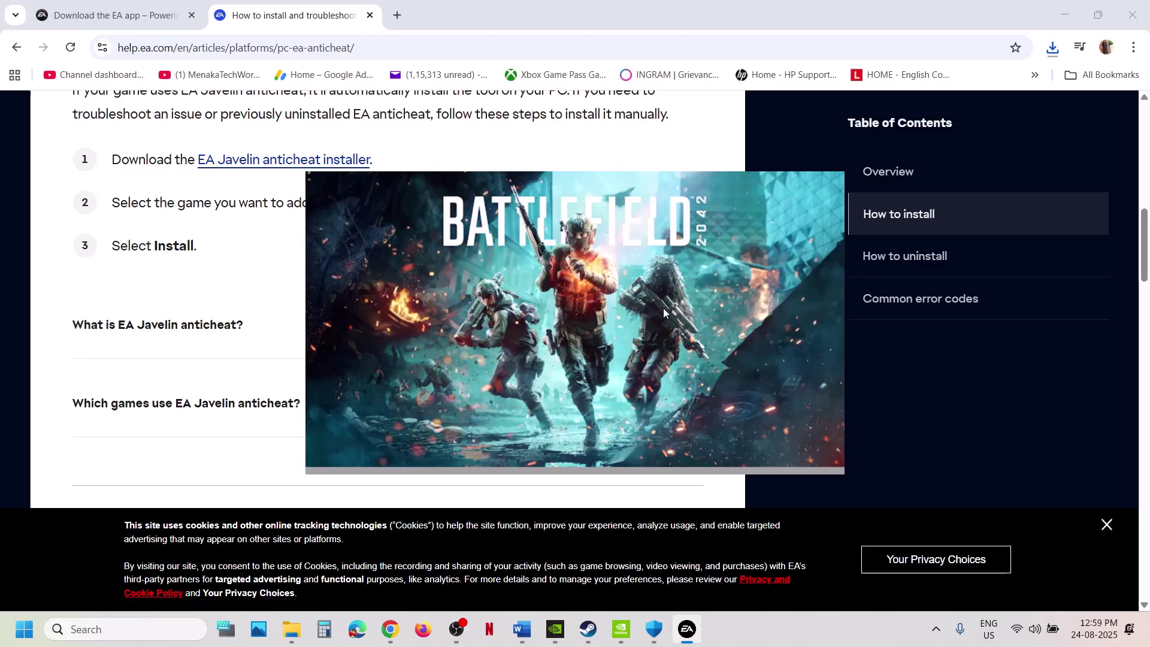
click(501, 439)
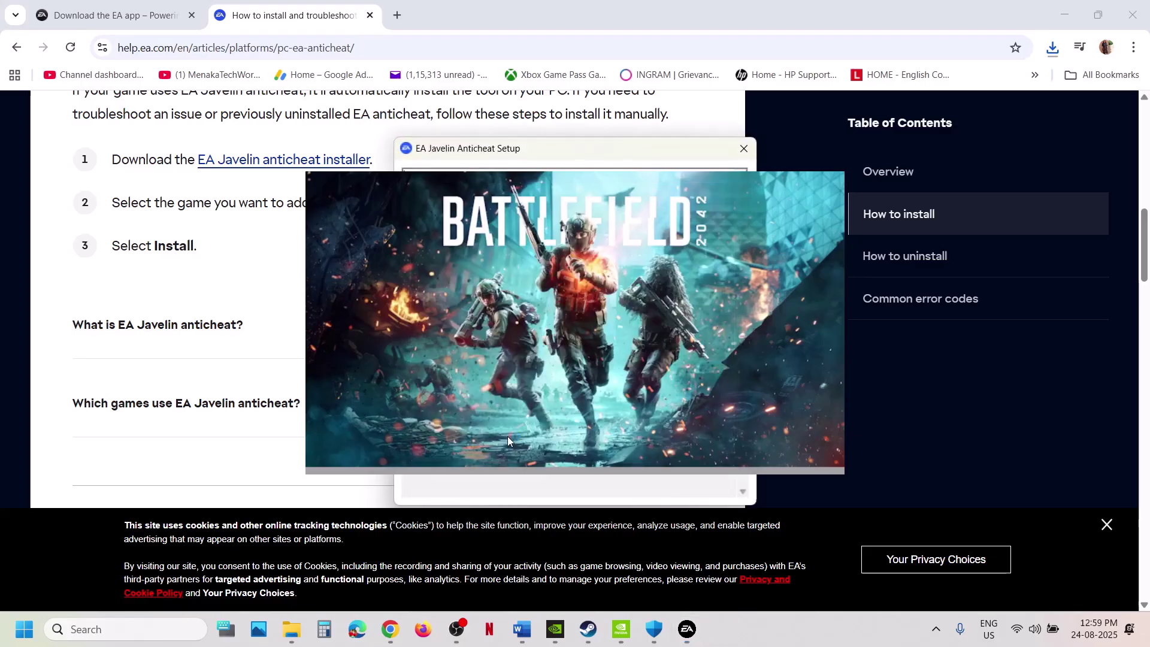
Move the EA Javelin Anticheat Setup window clear of the splash image and choose (Installed) Battlefield 2042 as its game.
drag(539, 145, 955, 178)
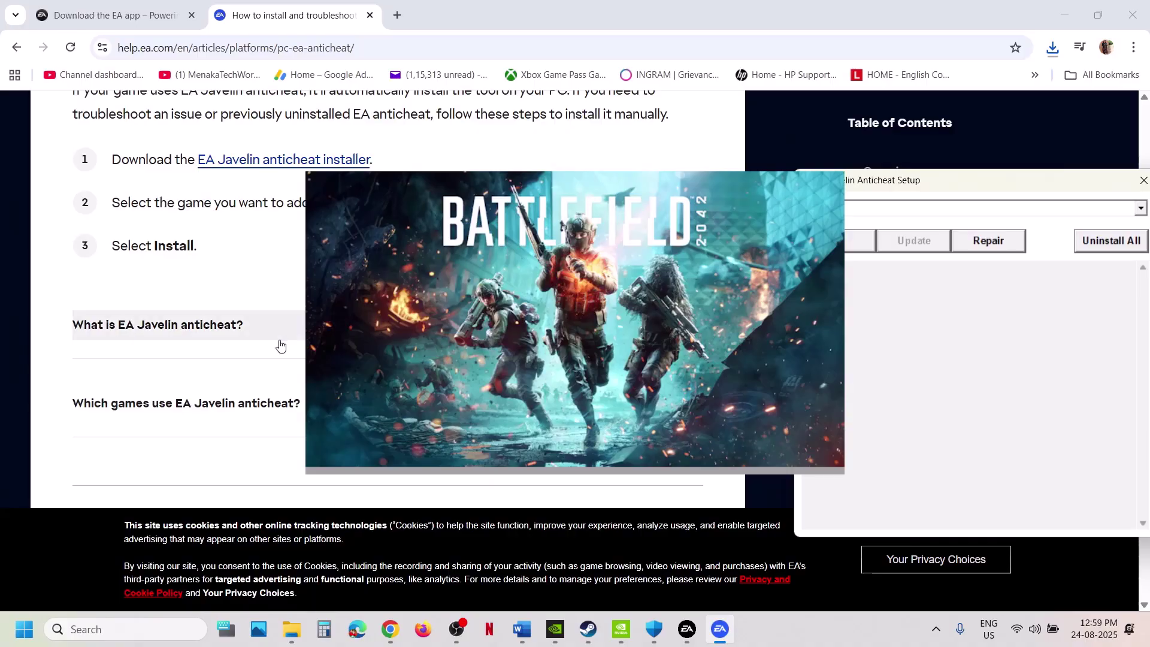
click(158, 325)
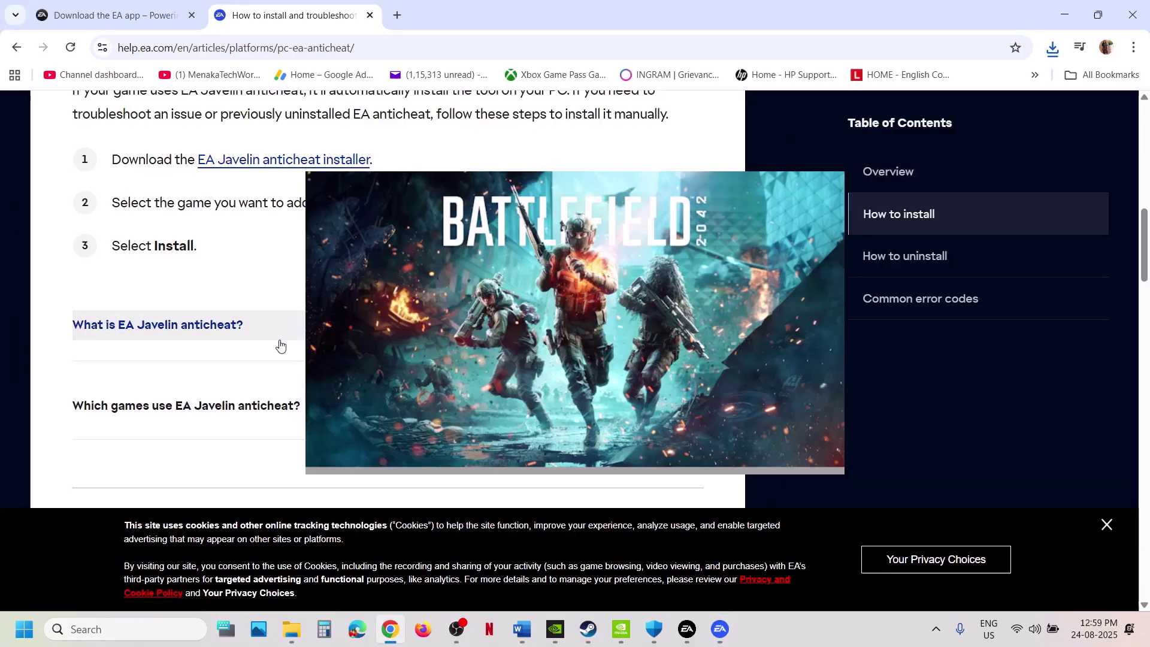
click(720, 629)
drag(987, 182, 933, 80)
click(1085, 106)
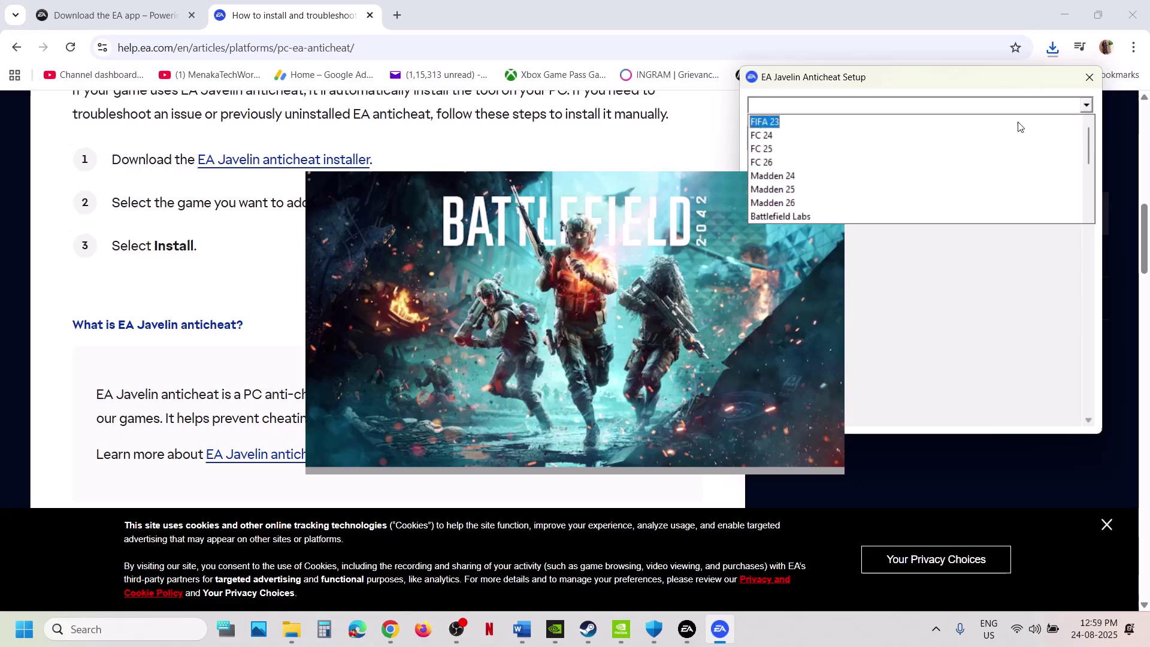
scroll(847, 199, down, 3)
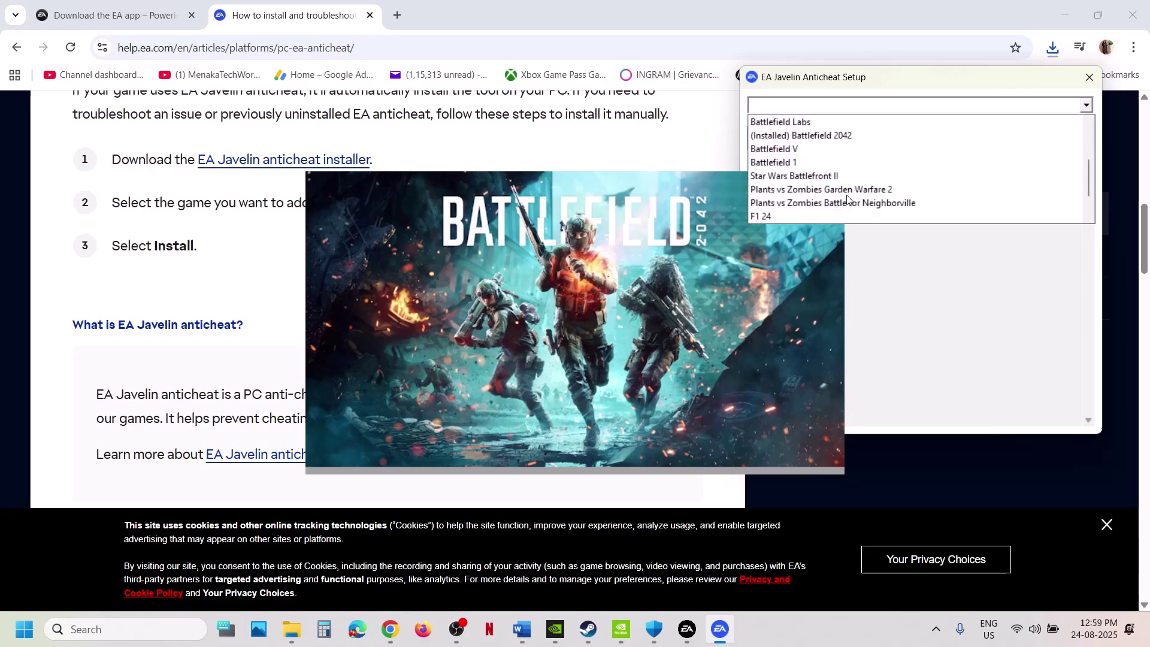
click(826, 136)
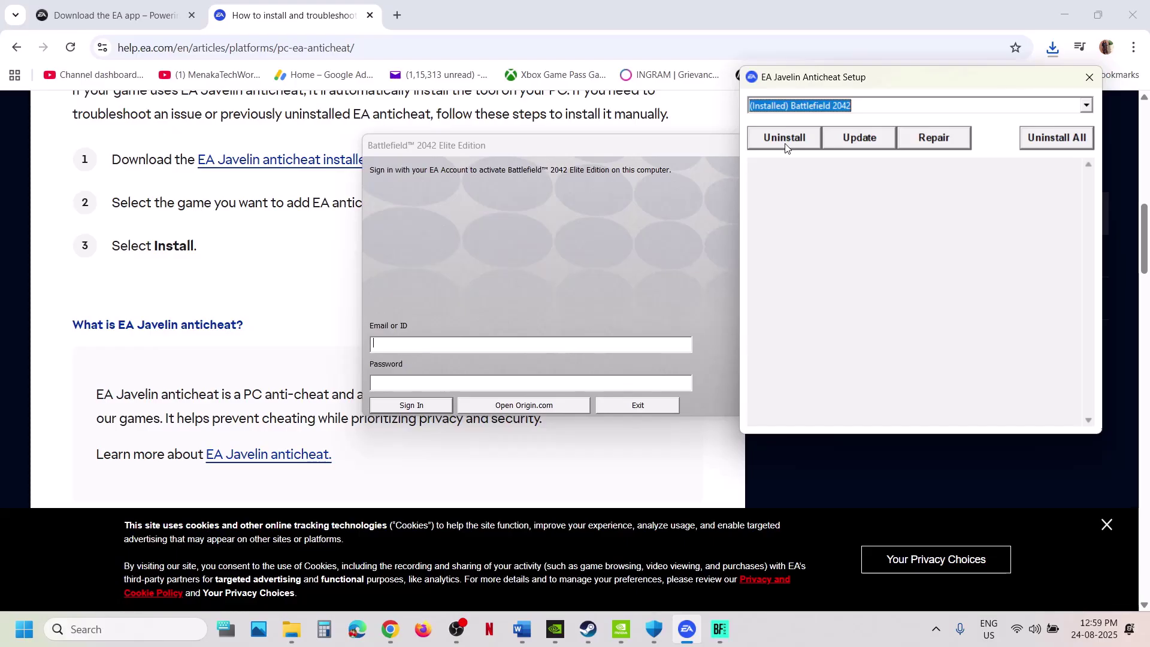
Dismiss the game's activation sign-in and offline error, and launch Battlefield 2042 again from the EA app.
click(431, 288)
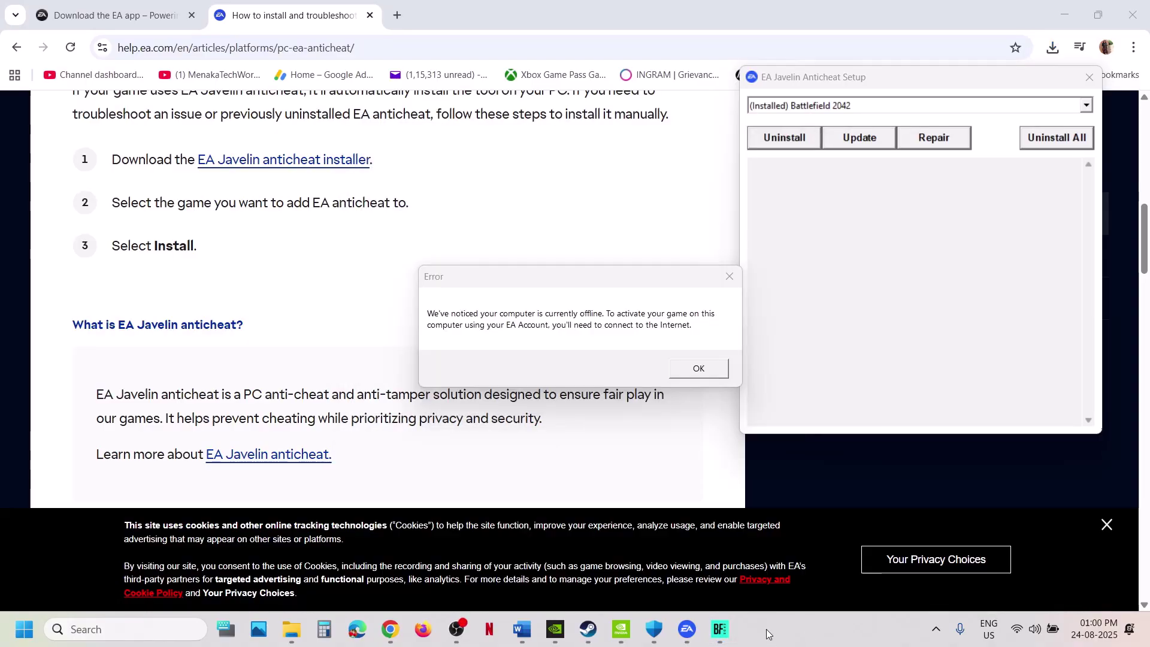
click(690, 366)
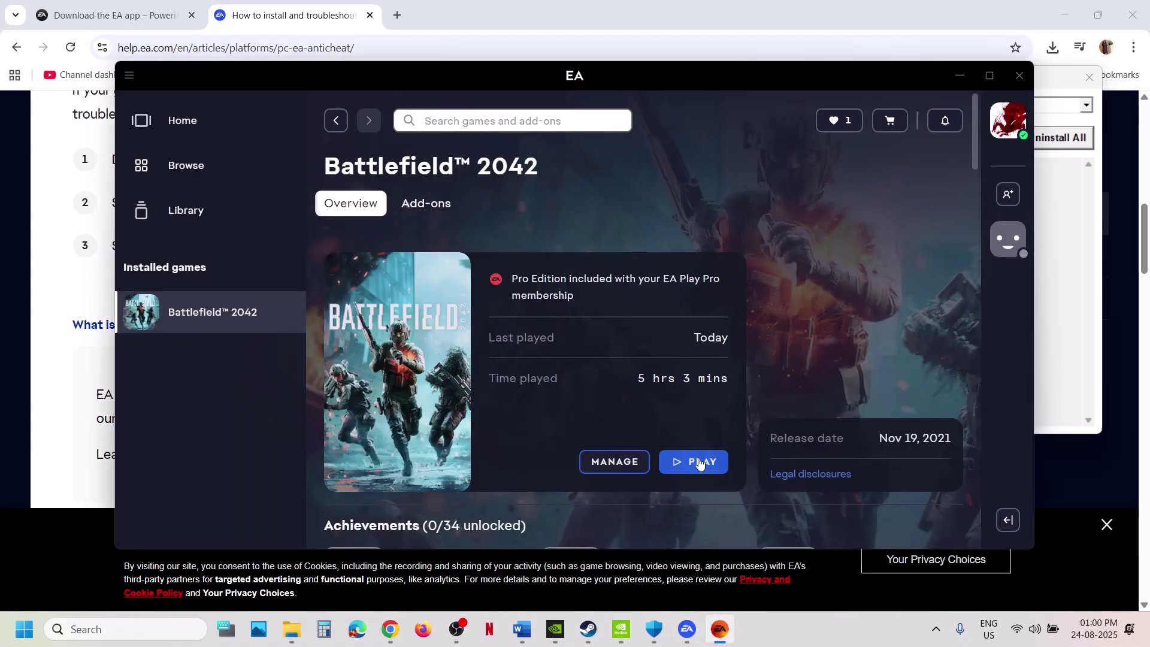
click(698, 462)
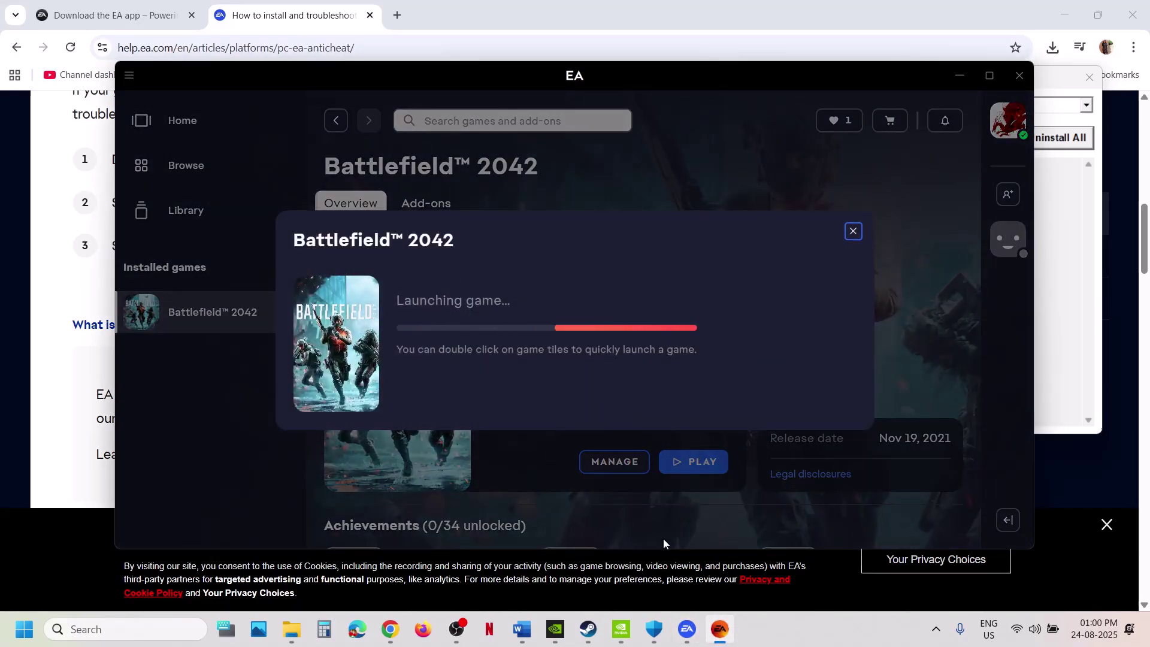
Copy the NVIDIA driver download link under Step 8 in the Word document and open it in a new Chrome tab.
click(522, 629)
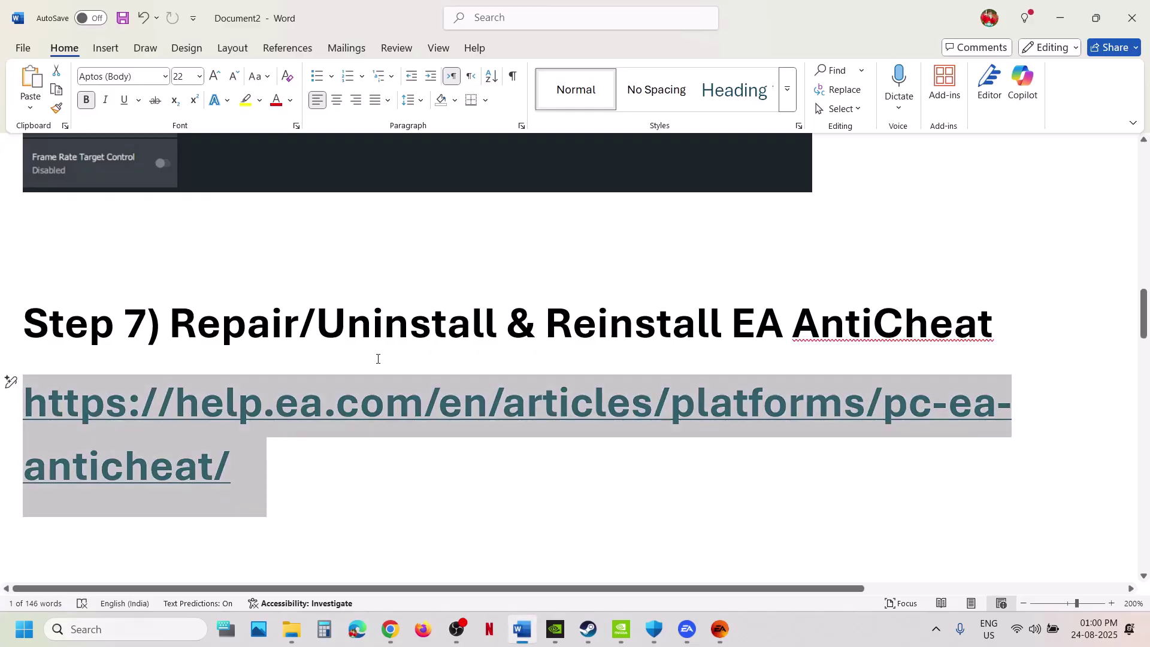
scroll(377, 359, down, 3)
scroll(378, 362, up, 2)
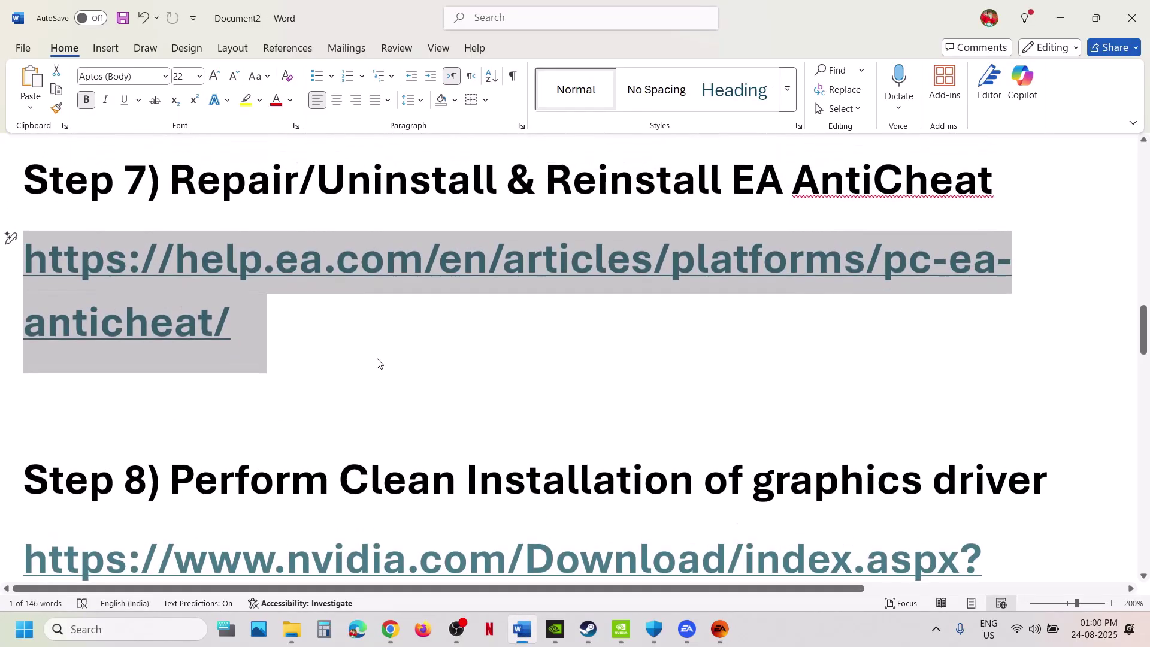
scroll(377, 363, down, 3)
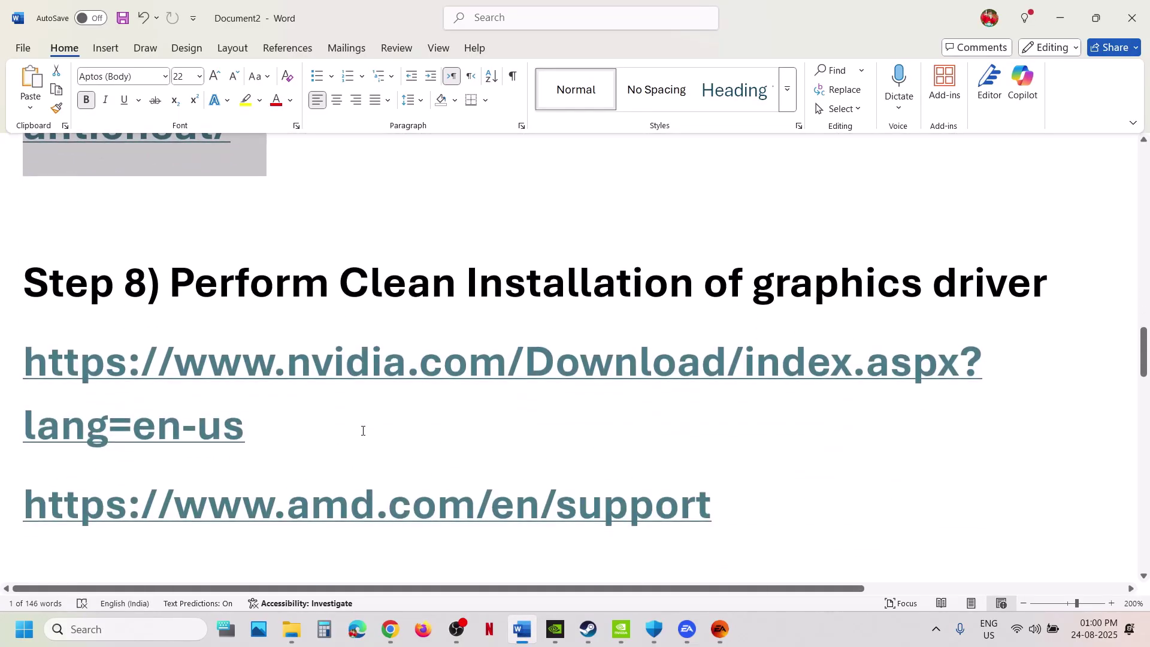
drag(288, 430, 70, 383)
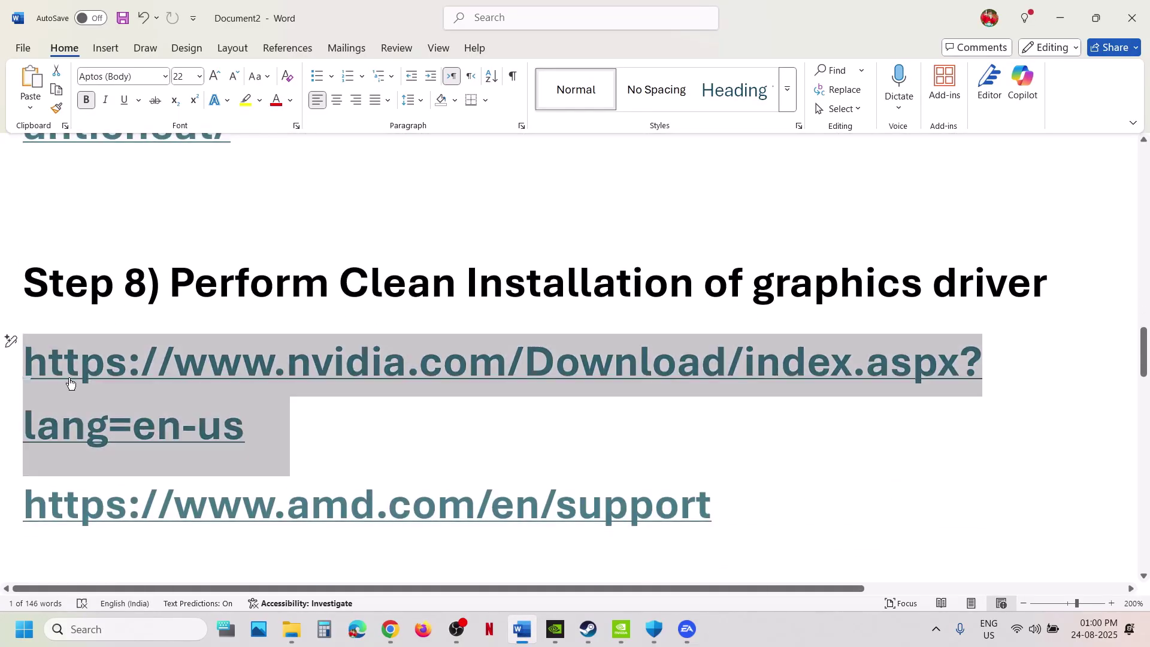
click(390, 629)
click(397, 15)
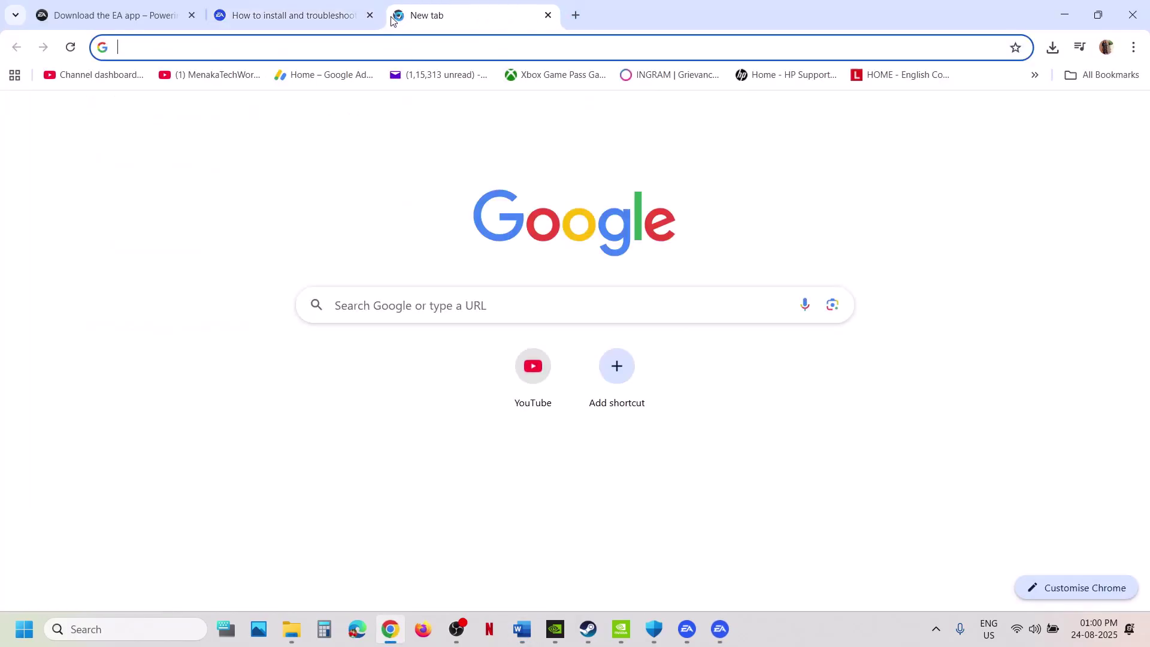
text(https://www.nvidia.com/en-us/drivers/)
key(Return)
Find drivers for the GeForce RTX 3050 Laptop GPU on Windows 11 and view the GeForce Game Ready Driver 581.08.
scroll(326, 405, down, 7)
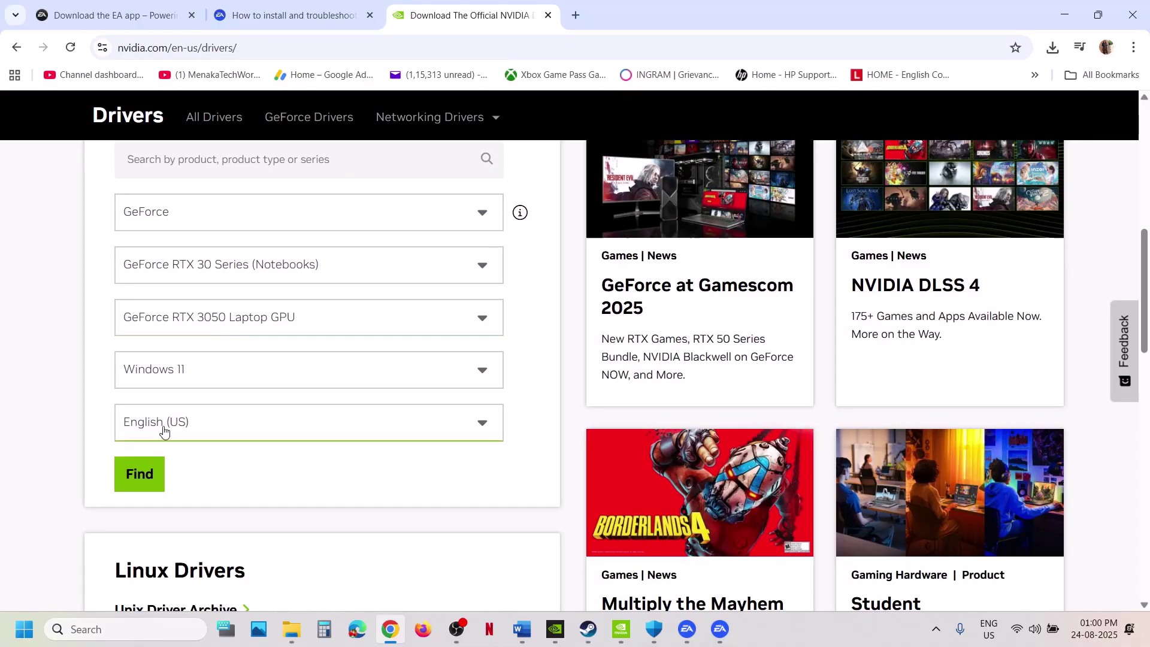
click(141, 472)
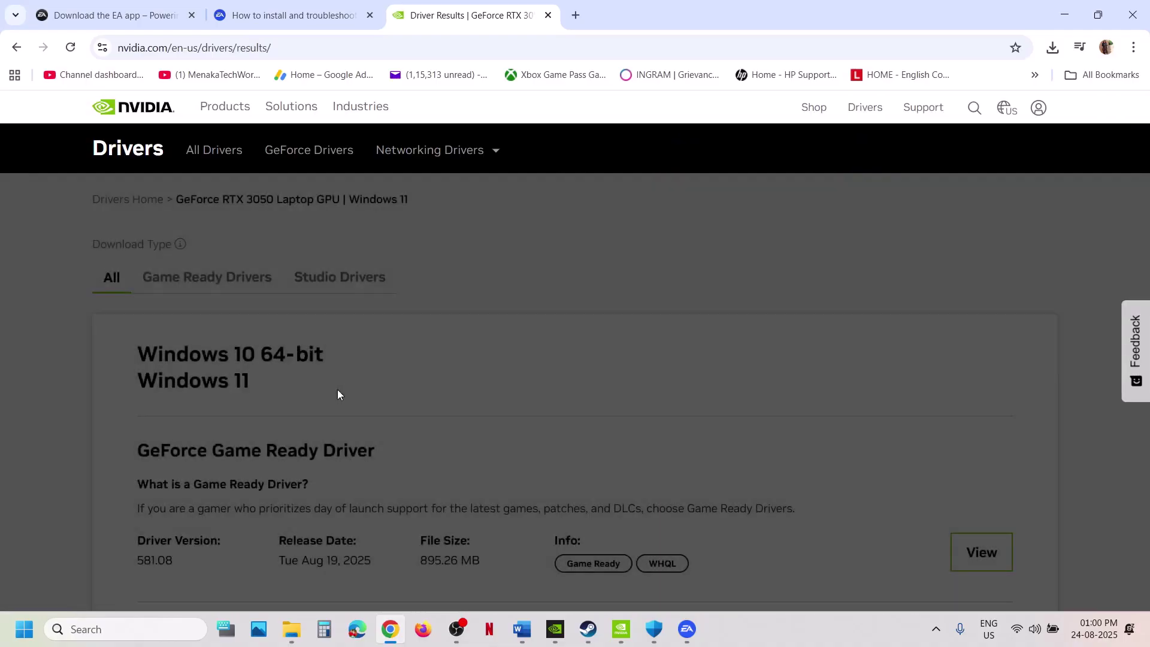
scroll(339, 390, down, 2)
scroll(338, 390, down, 1)
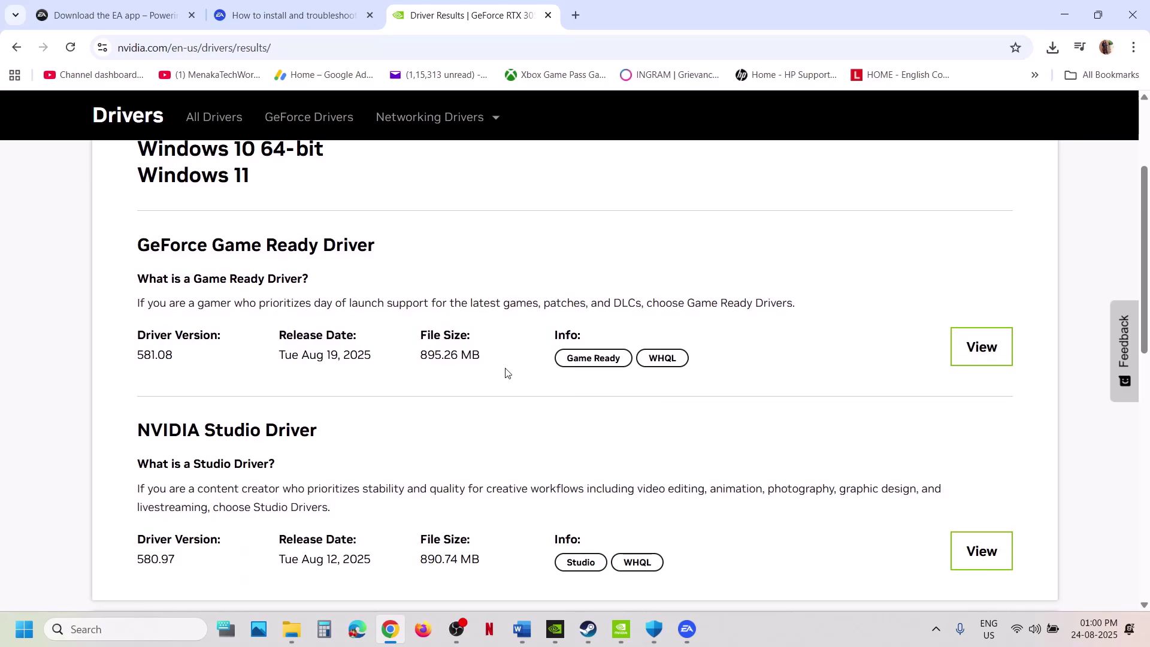
scroll(450, 355, up, 1)
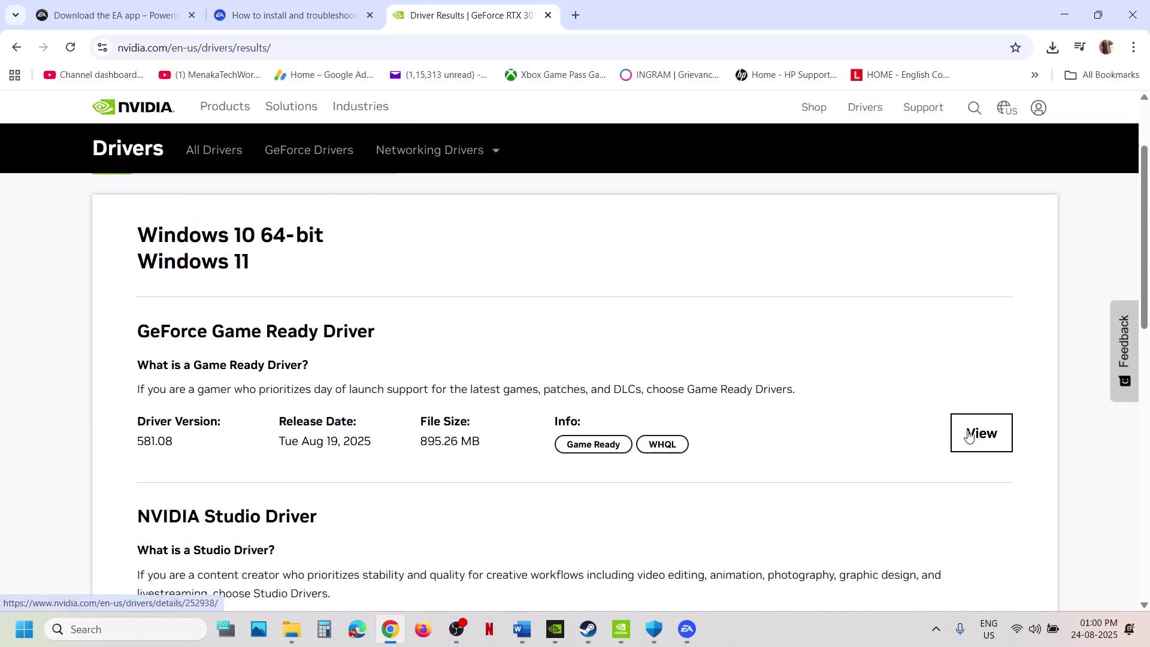
click(964, 432)
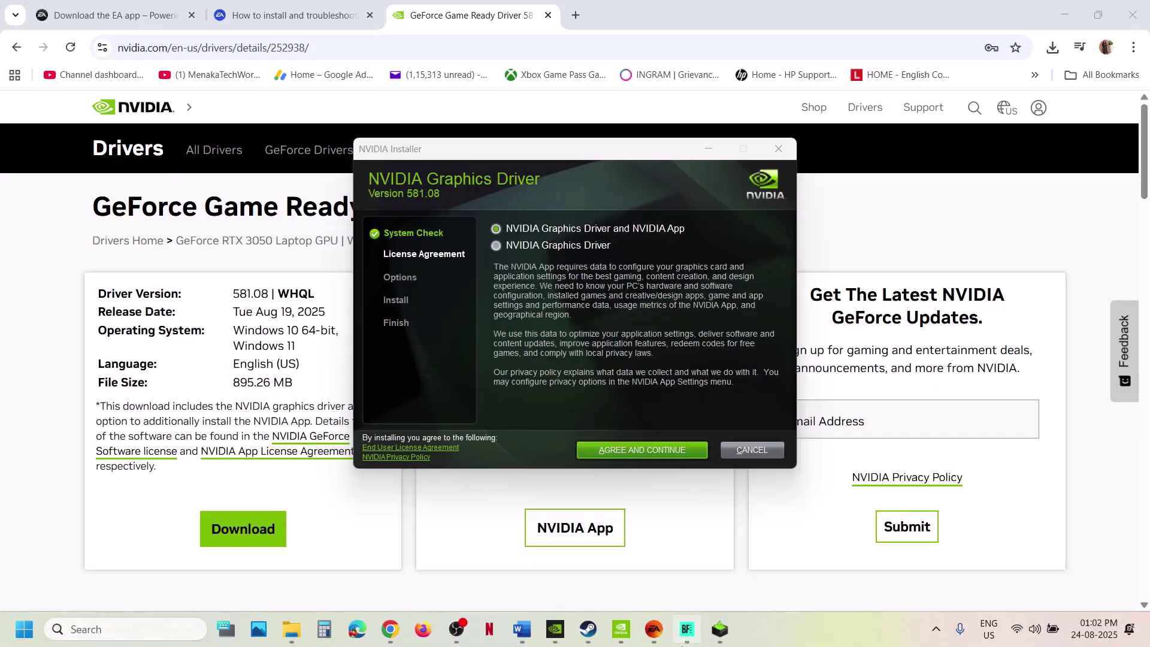
Agree to the NVIDIA Graphics Driver license, choose Custom (Advanced) installation and enable Perform a clean installation.
click(687, 629)
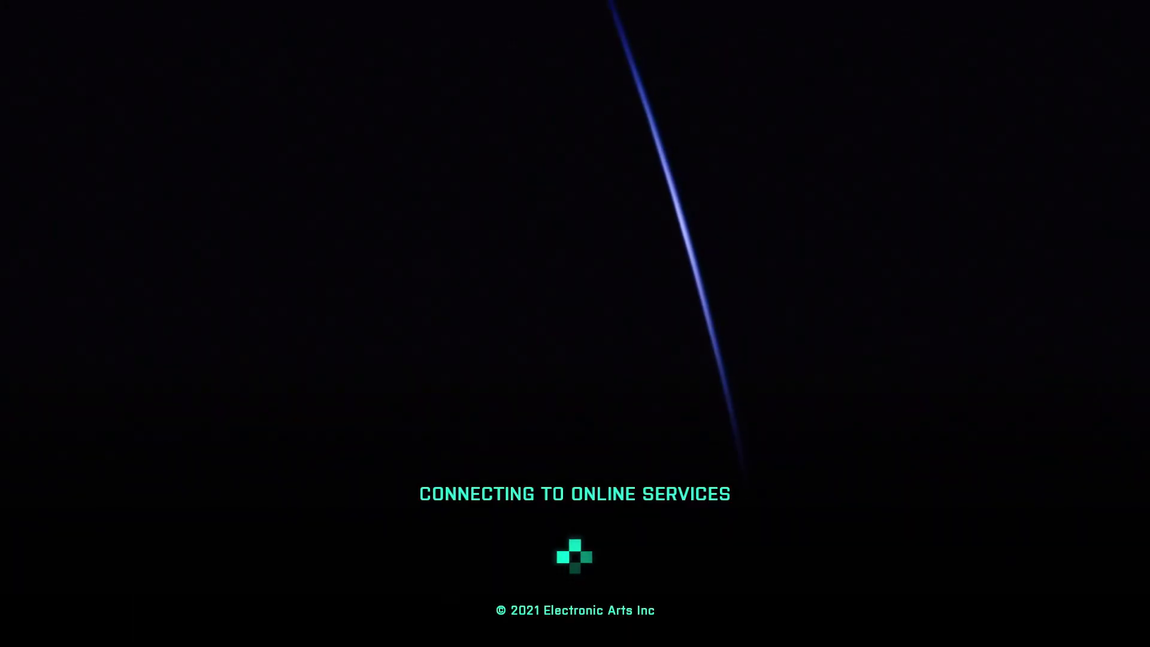
key(alt+Tab)
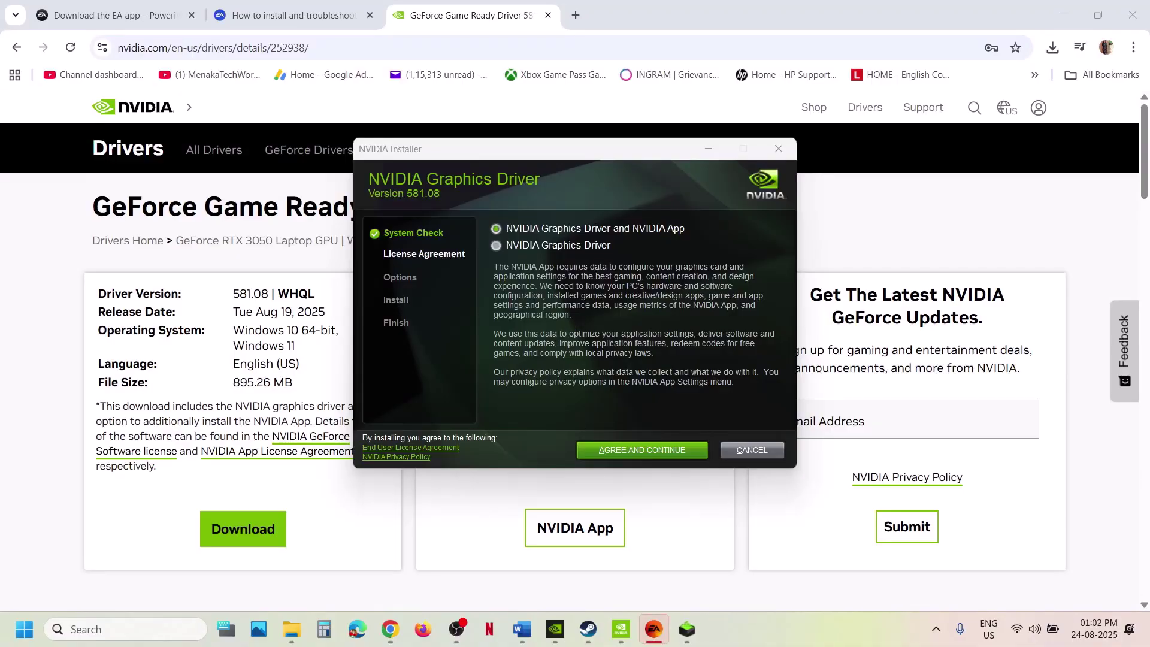
click(644, 449)
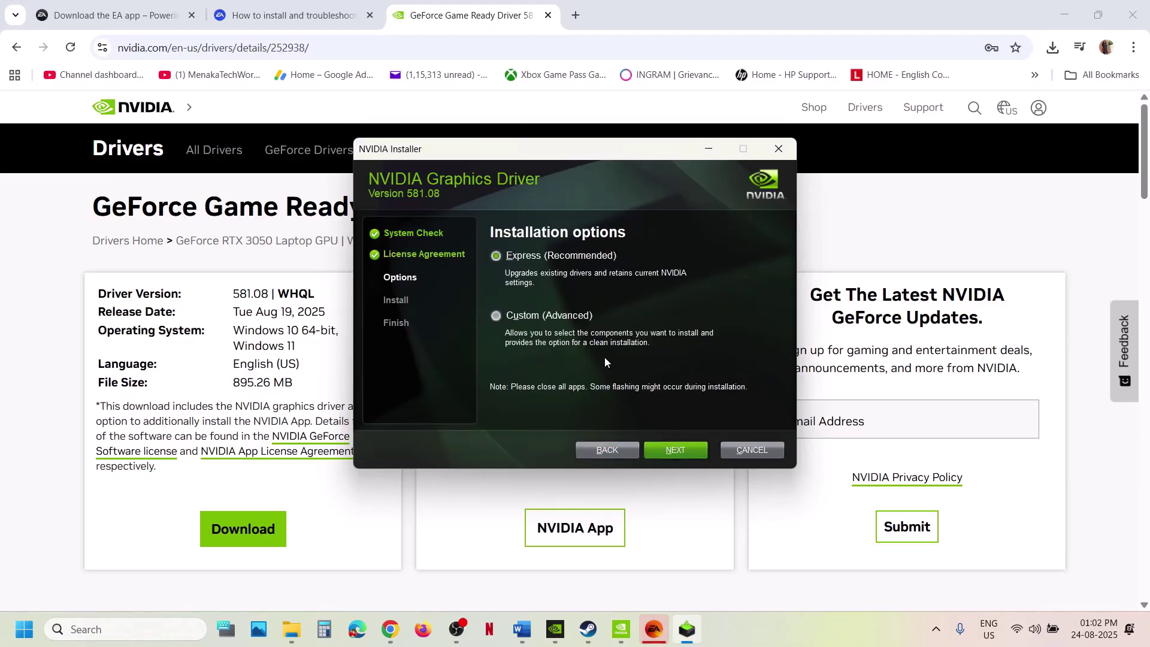
click(495, 315)
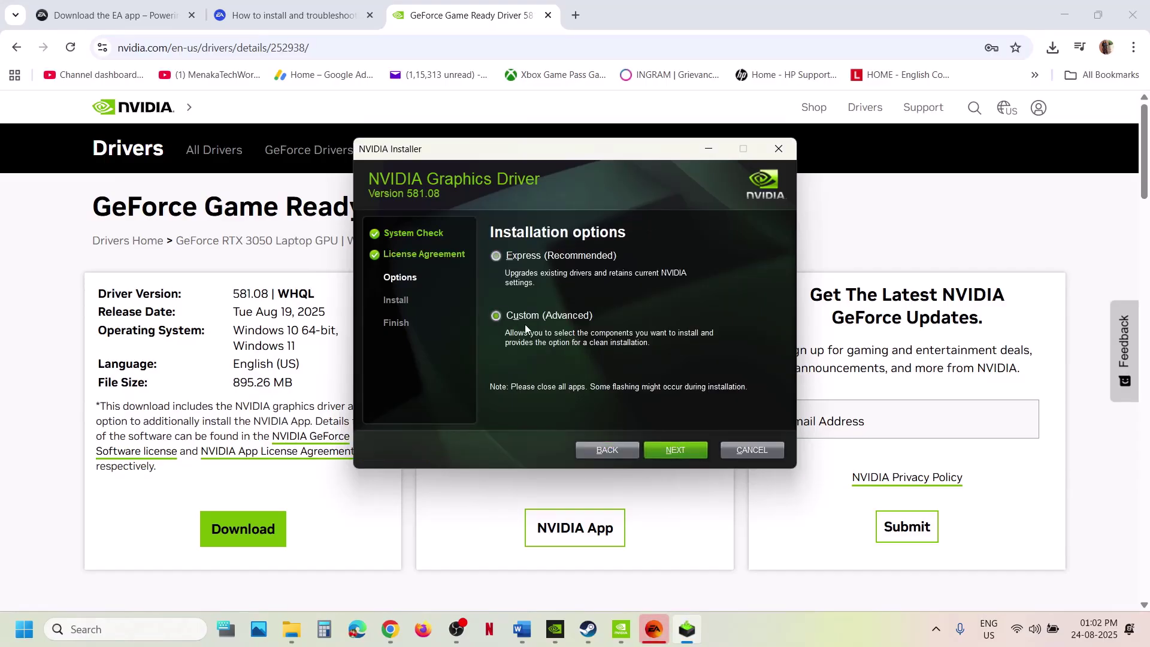
click(671, 455)
click(497, 369)
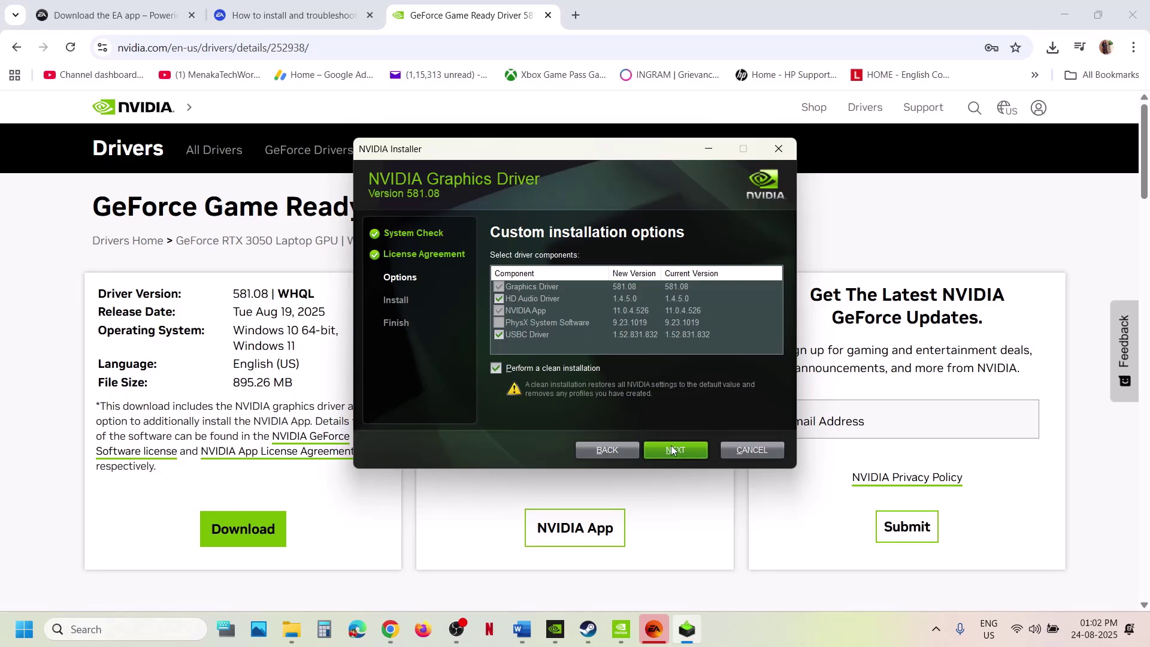
click(439, 539)
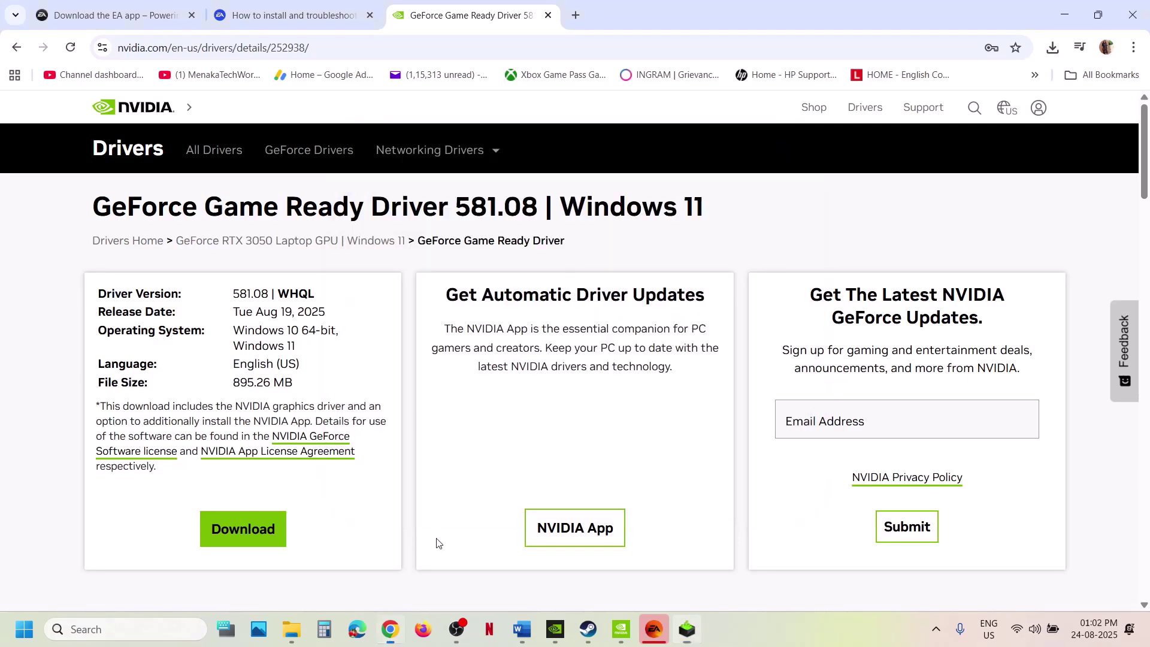
Show the Windows power options with the Restart choice, and switch to the EA app.
click(24, 644)
click(428, 586)
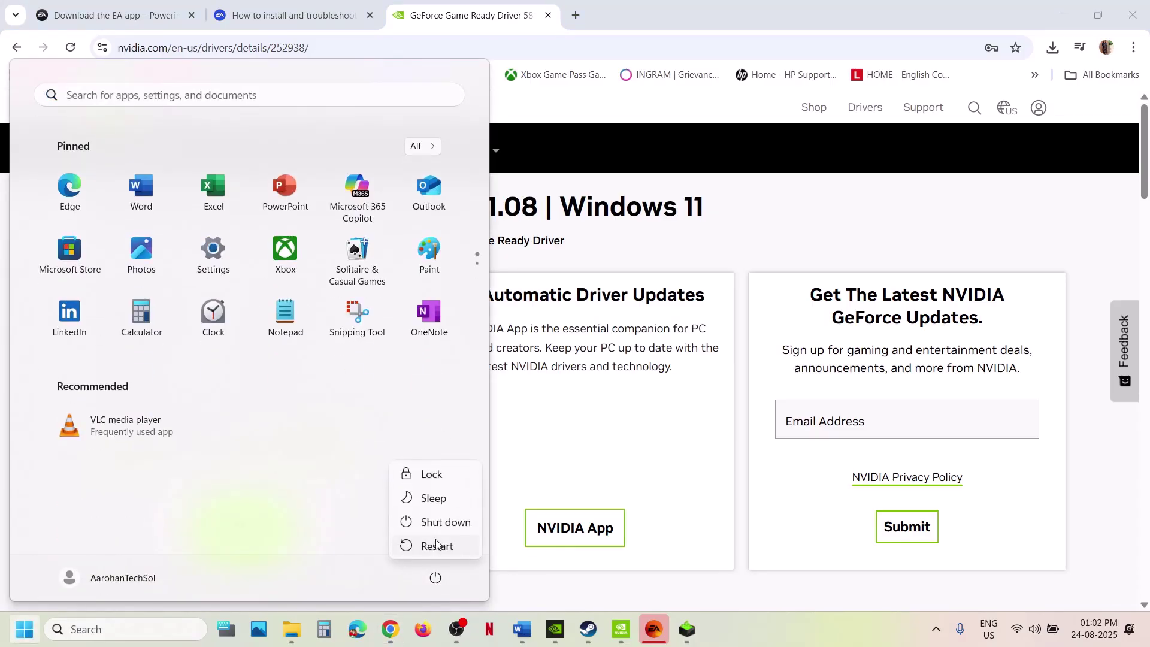
click(654, 629)
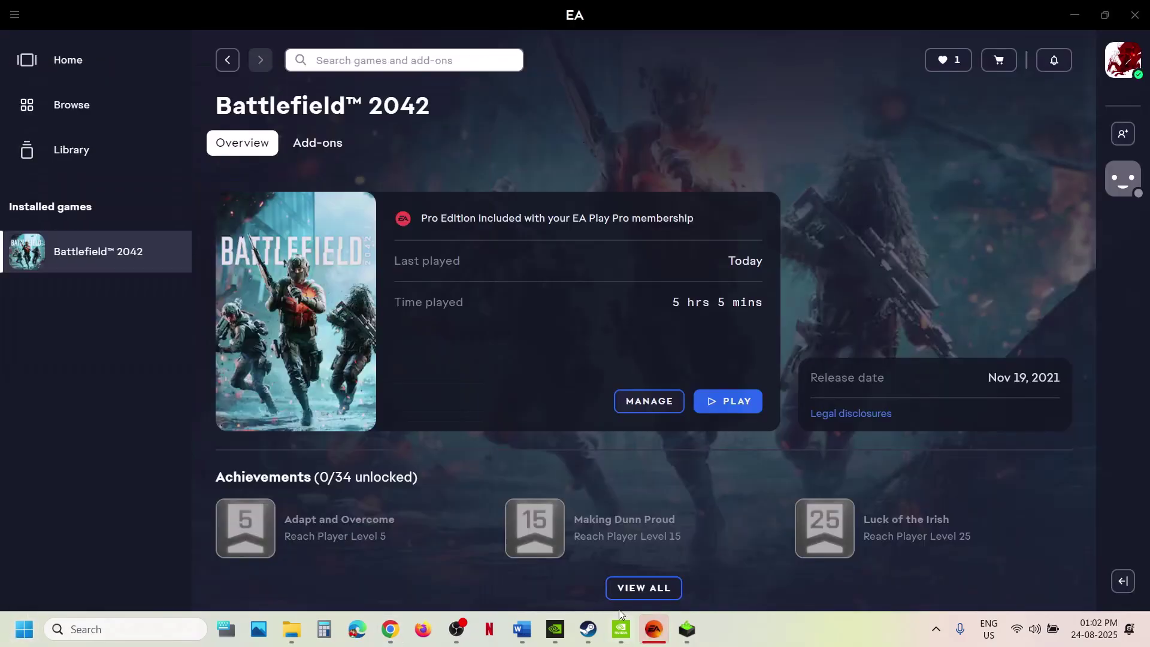
Copy the AMD support link under Step 8 in the Word document and open it in a new Chrome tab.
click(522, 634)
scroll(403, 384, down, 3)
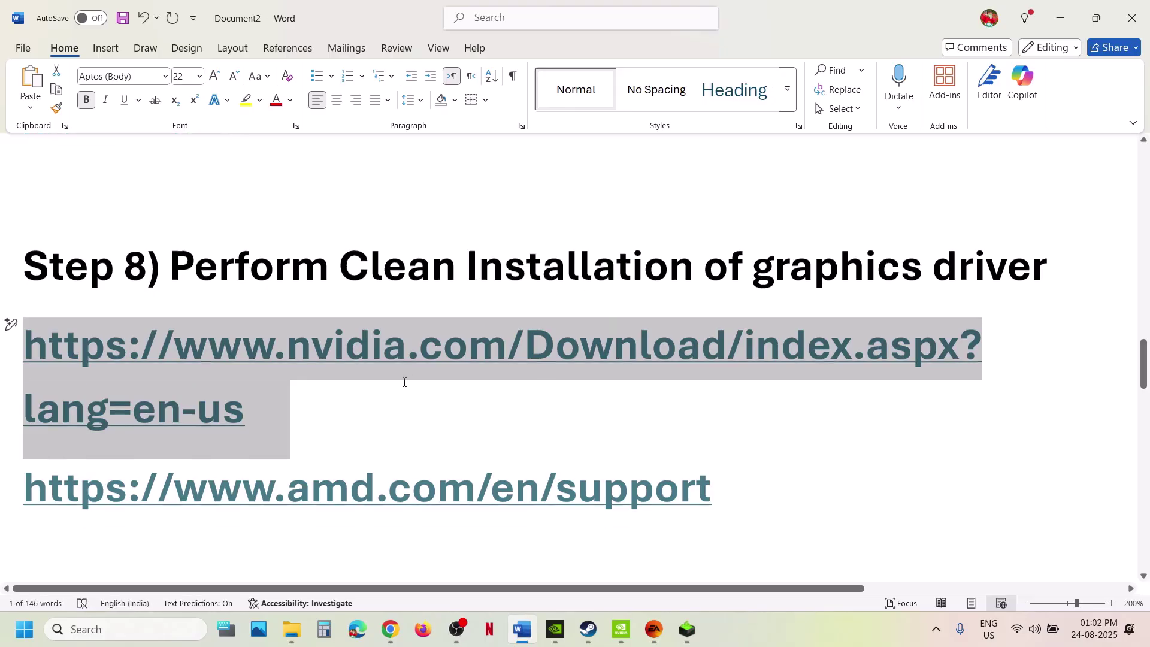
scroll(689, 457, up, 2)
triple_click(277, 443)
key(ctrl+c)
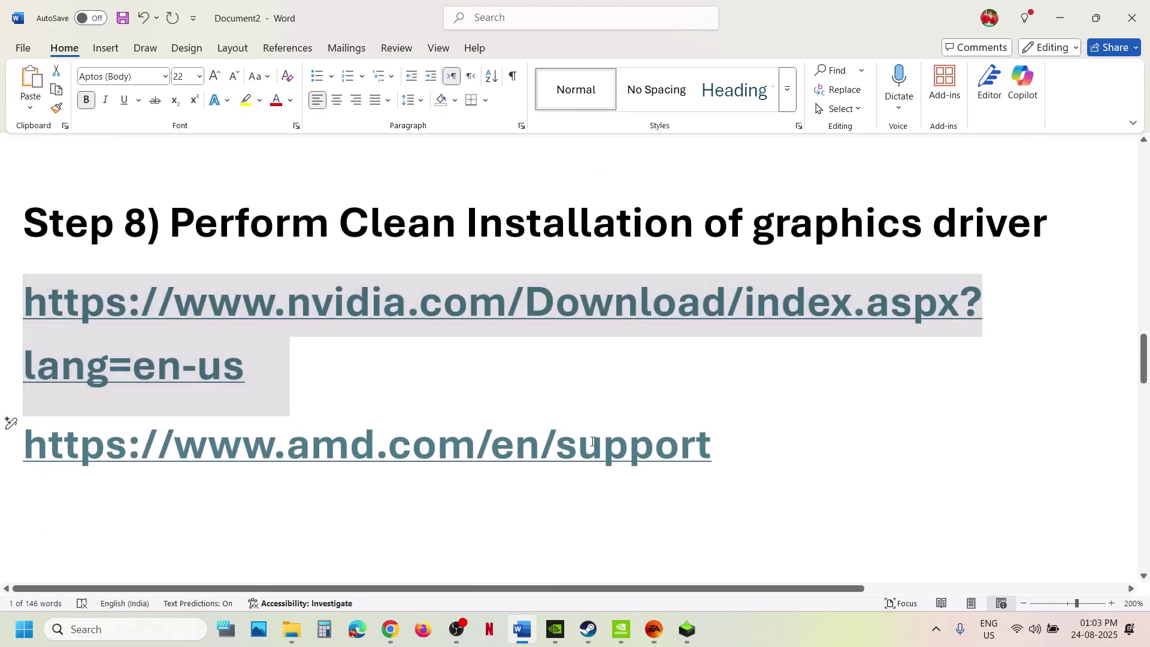
click(390, 629)
click(576, 15)
key(ctrl+v)
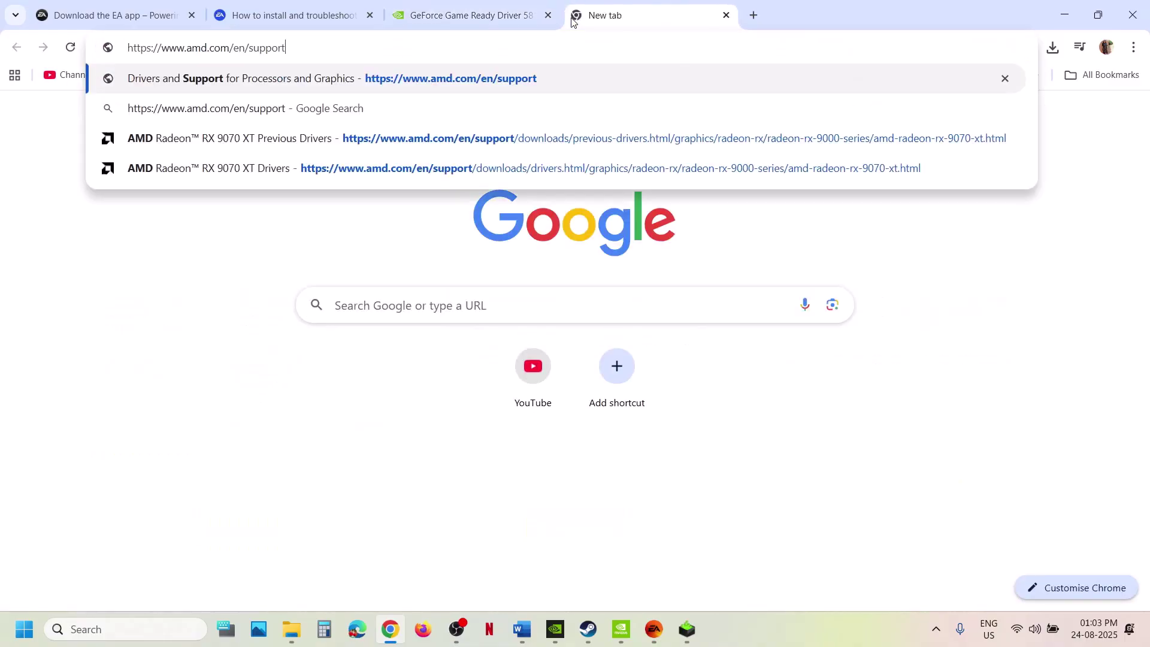
key(Return)
Find AMD drivers for Graphics, Radeon RX, Radeon RX 9000 Series, AMD Radeon RX 9070 XT and submit the selection.
scroll(337, 387, down, 10)
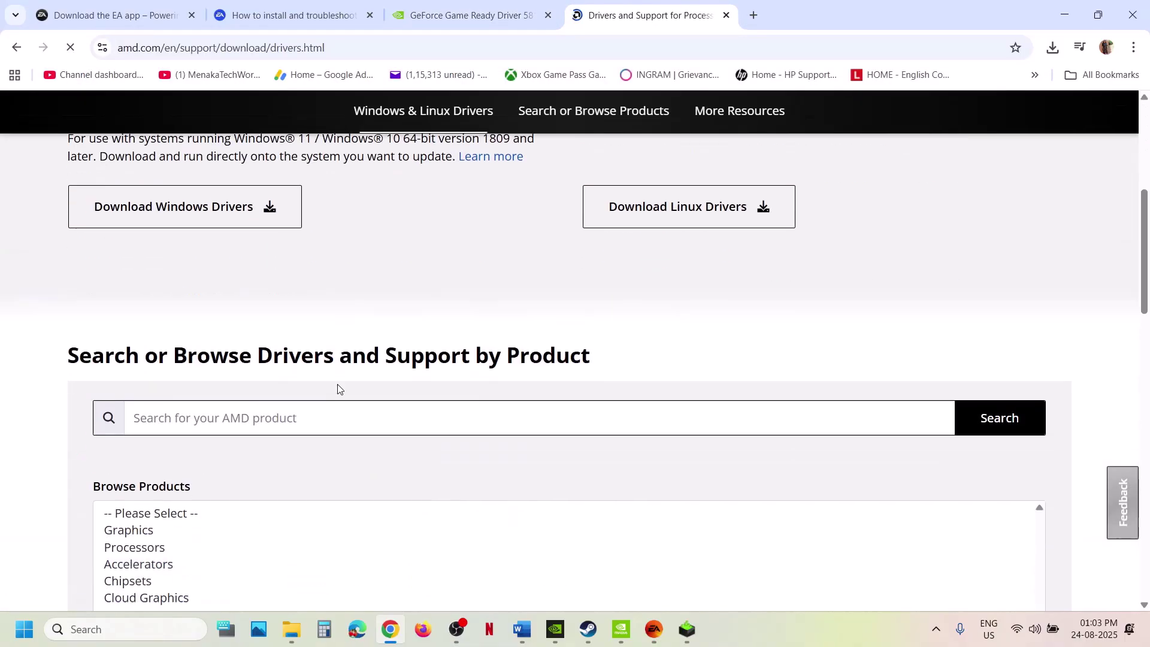
click(146, 308)
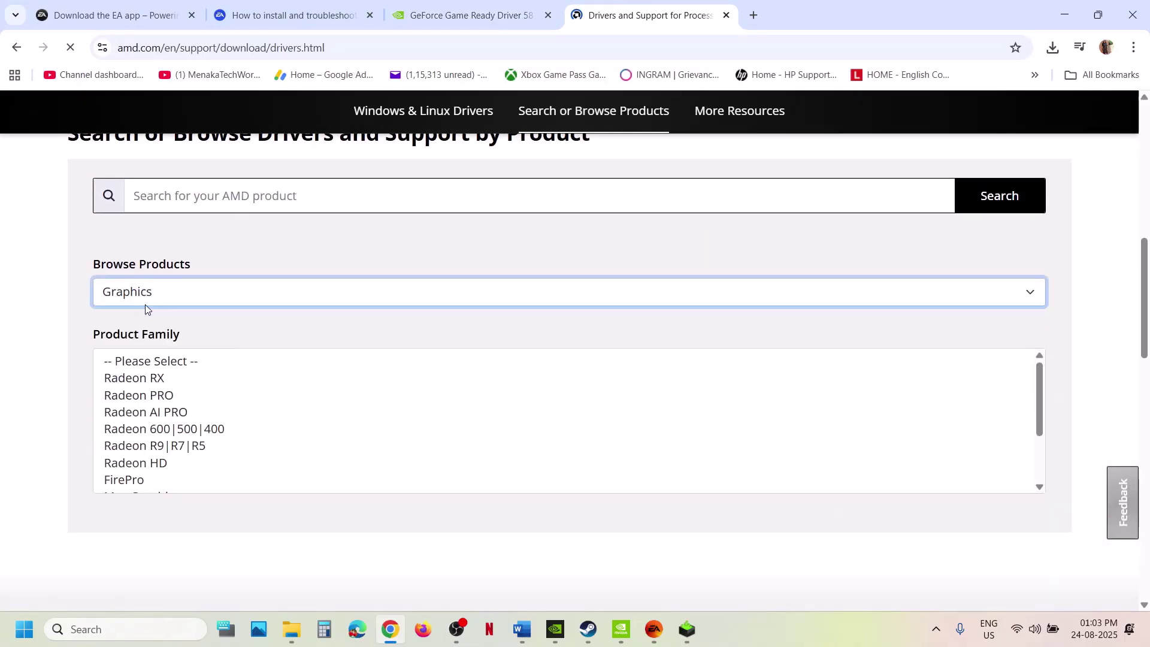
click(165, 382)
click(210, 454)
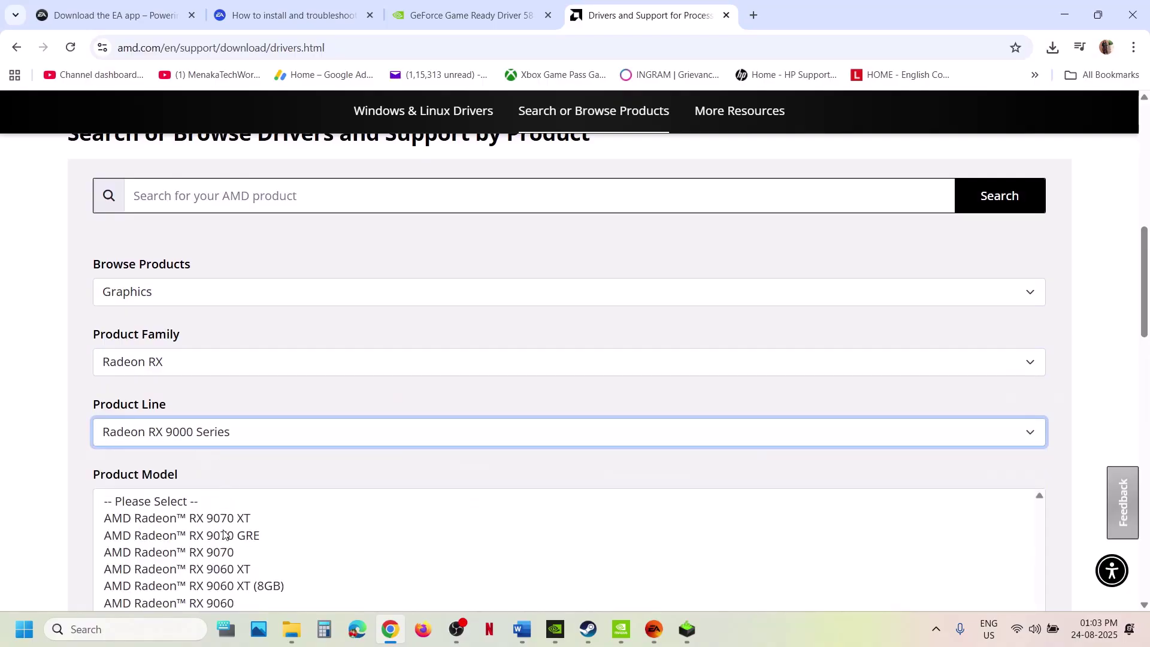
click(224, 525)
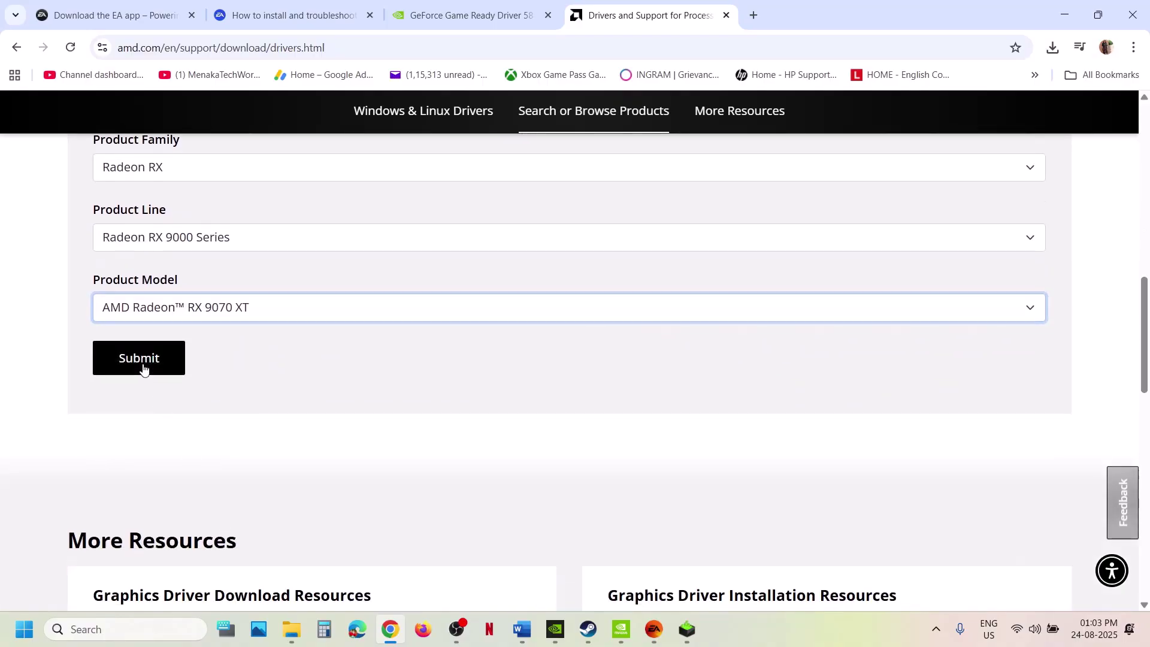
click(144, 368)
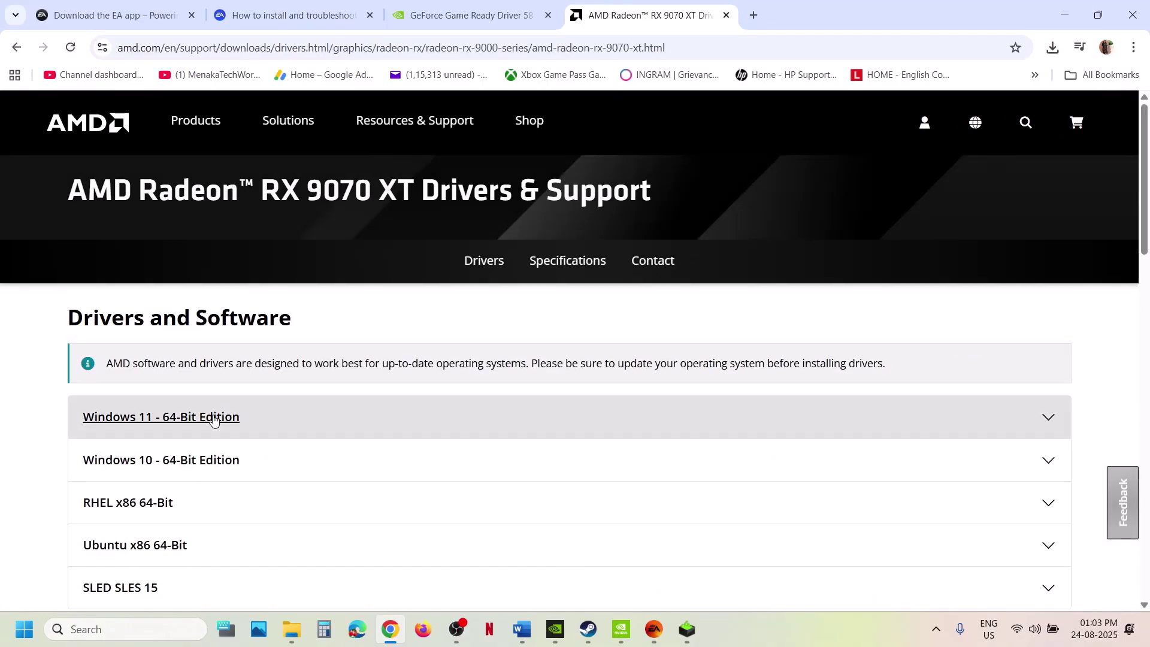
Expand the Windows 11 64-Bit Edition drivers and look at the AMD Software: Adrenalin Edition download.
click(213, 418)
scroll(260, 450, down, 2)
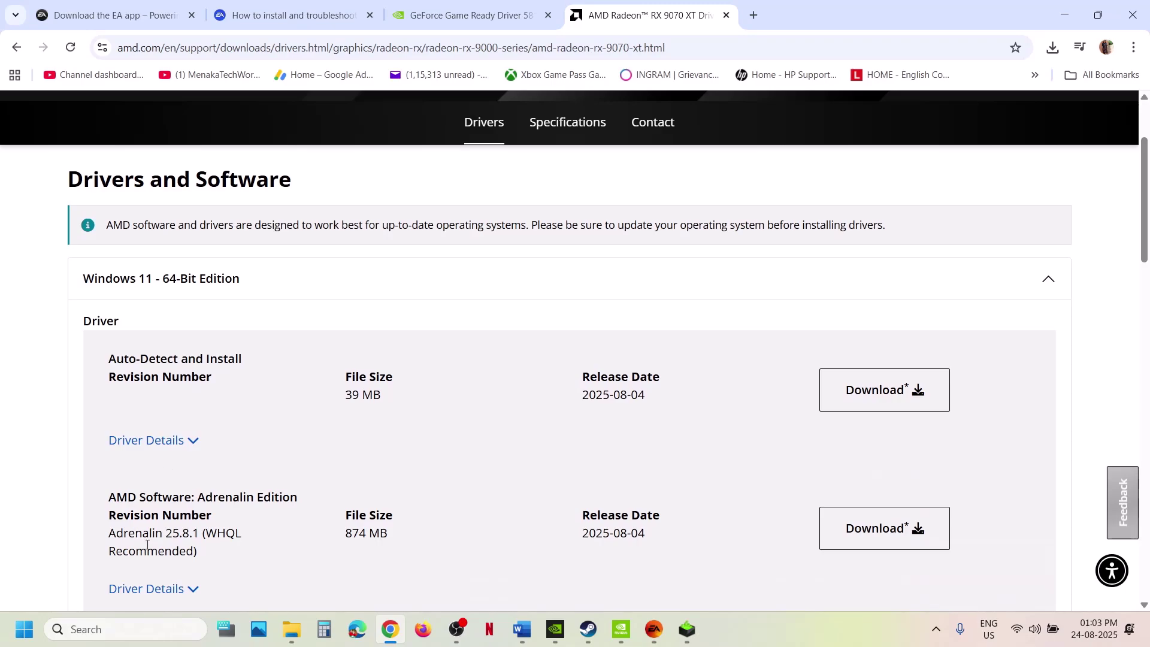
scroll(147, 544, down, 2)
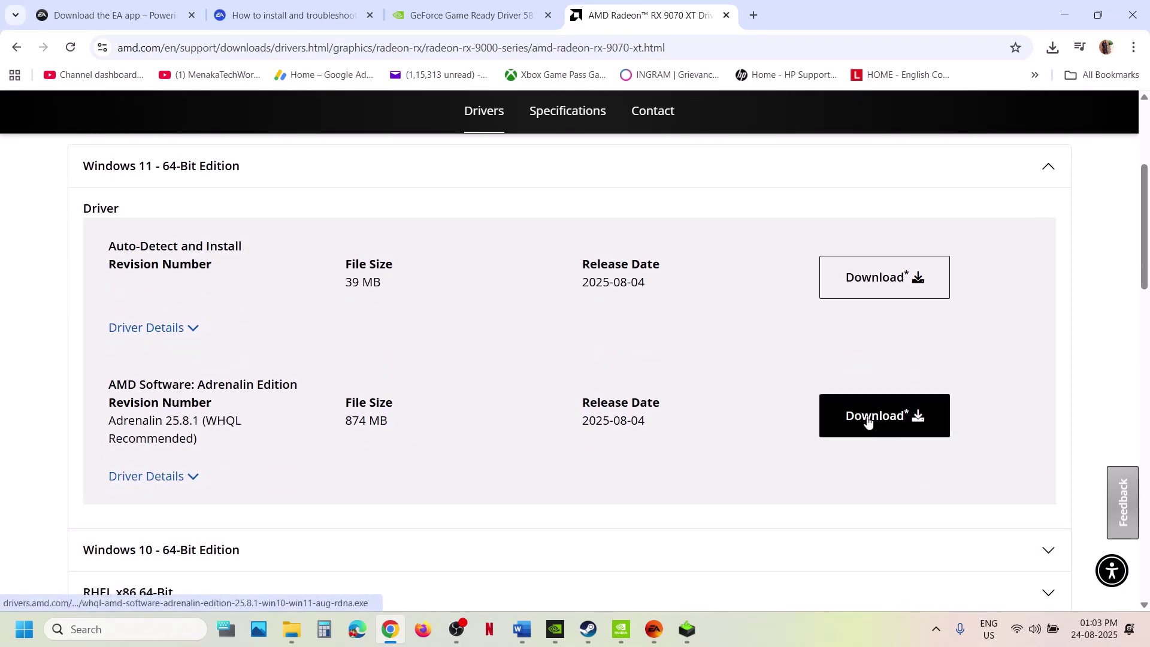
Switch to the Word document and remove "581.08/" from the version line under Step 9, leaving 577.
click(522, 629)
scroll(406, 393, down, 3)
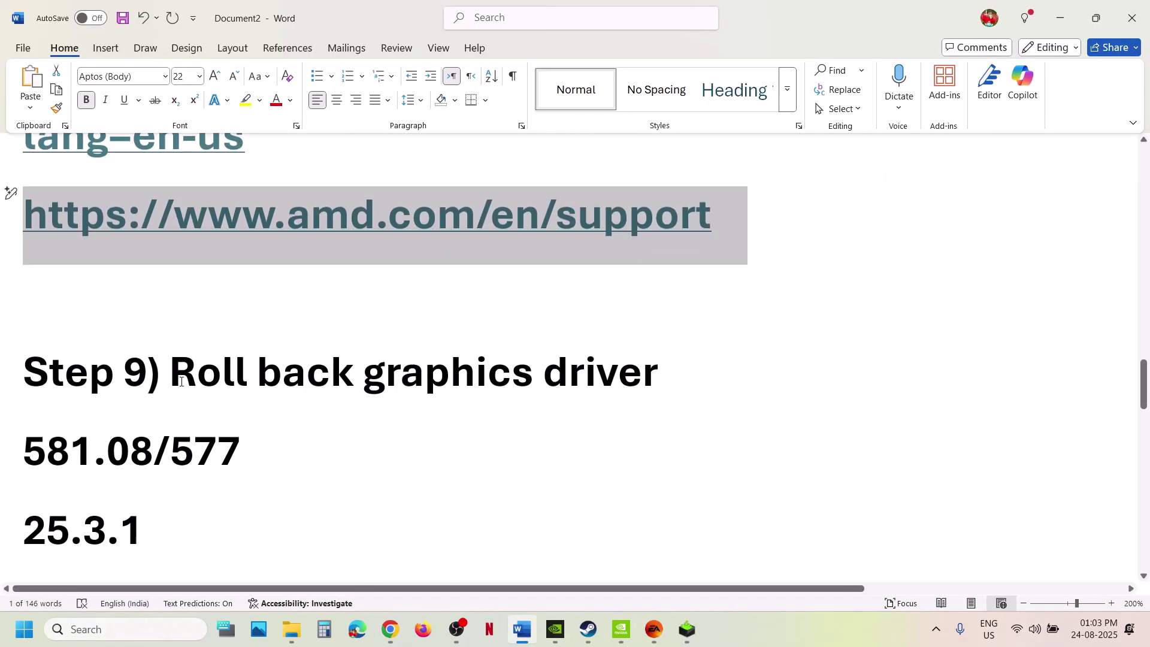
drag(181, 382, 585, 398)
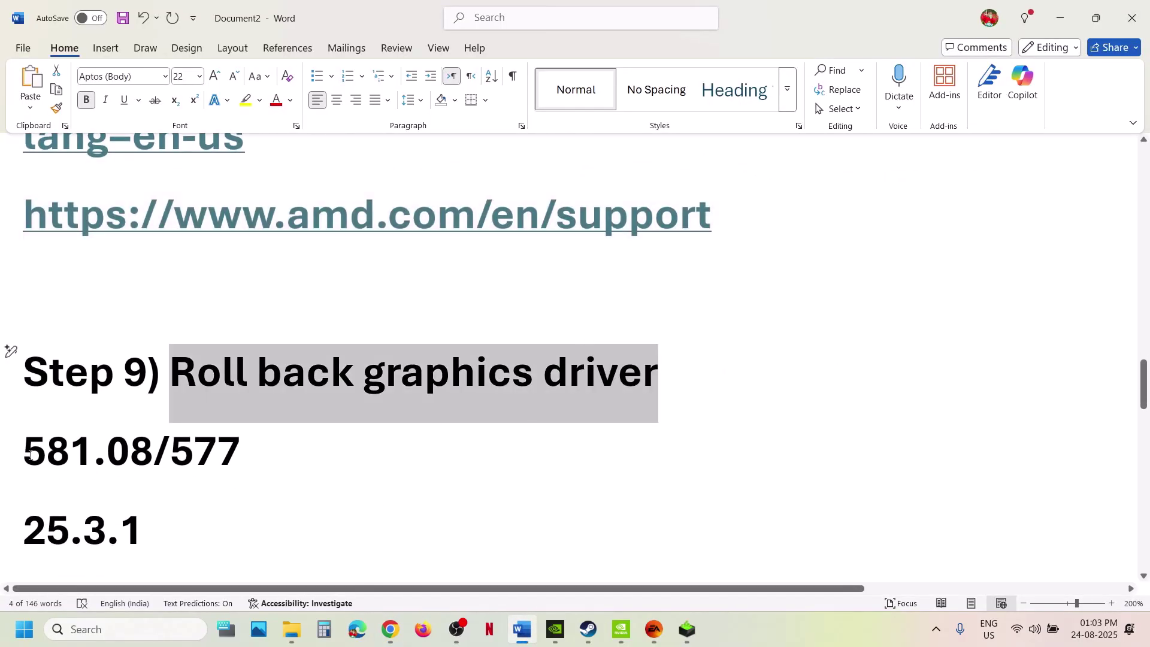
drag(28, 453, 140, 457)
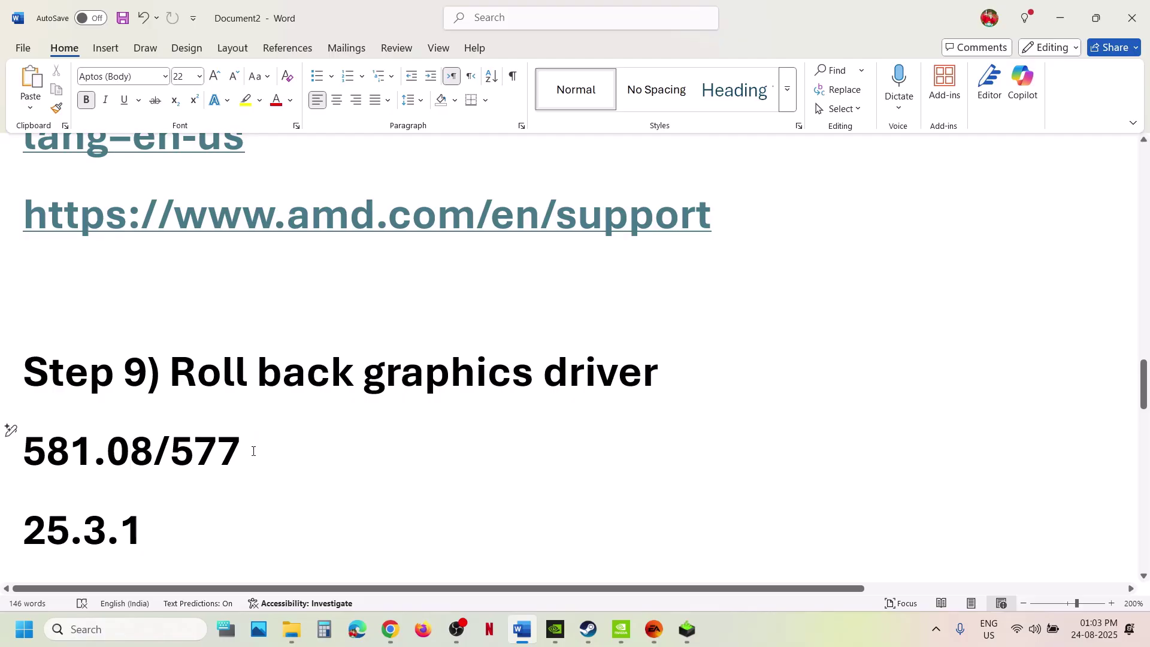
drag(254, 451, 24, 443)
key(BackSpace)
key(Delete)
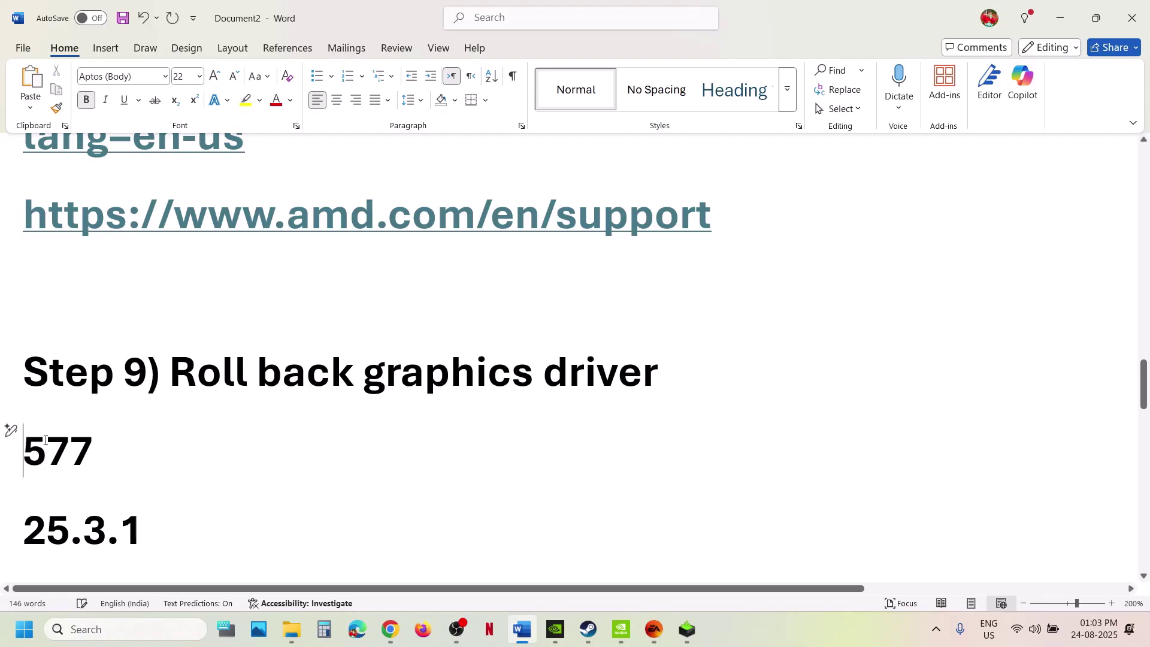
Return to the NVIDIA driver results in Chrome and expand the list of more driver versions.
click(390, 629)
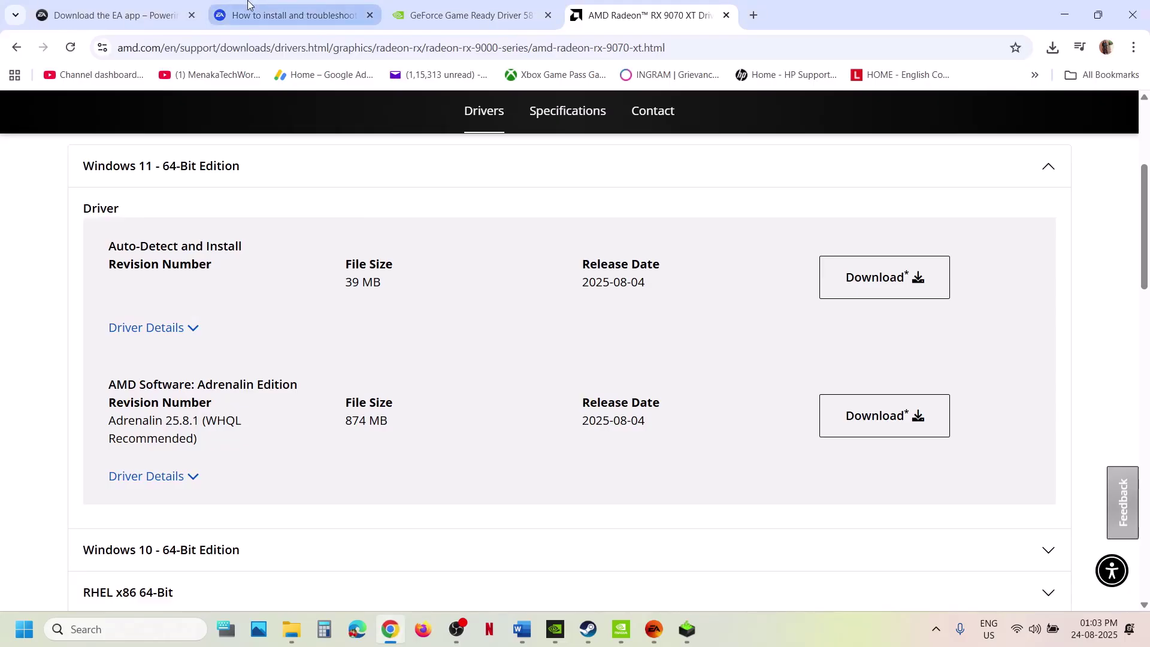
click(419, 15)
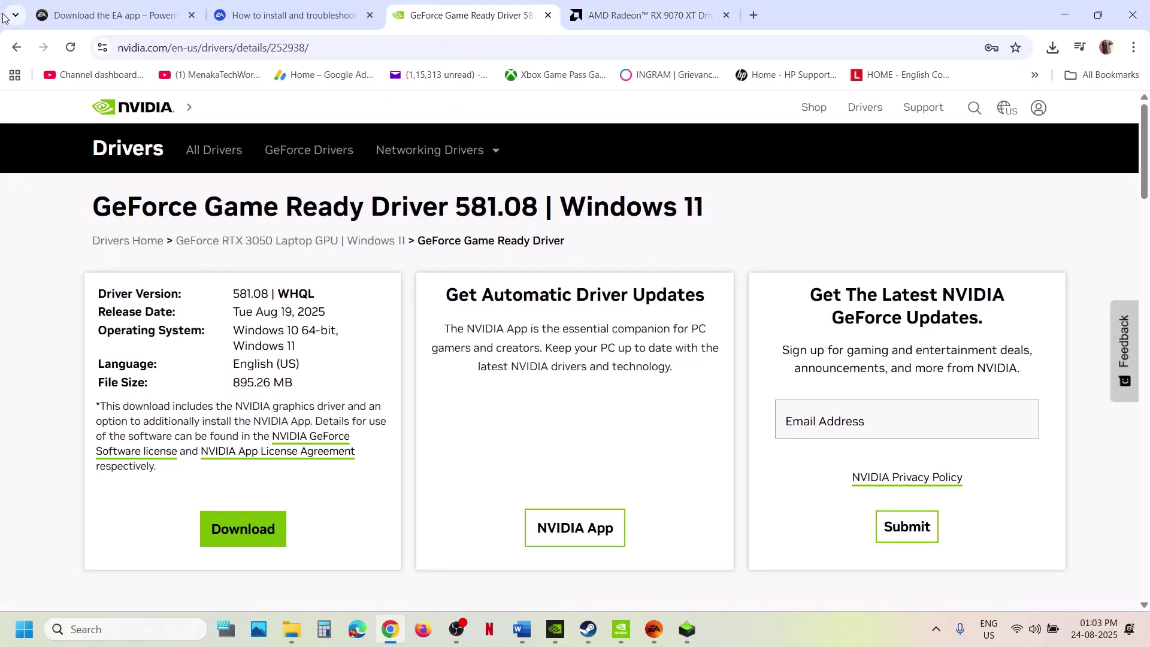
click(16, 58)
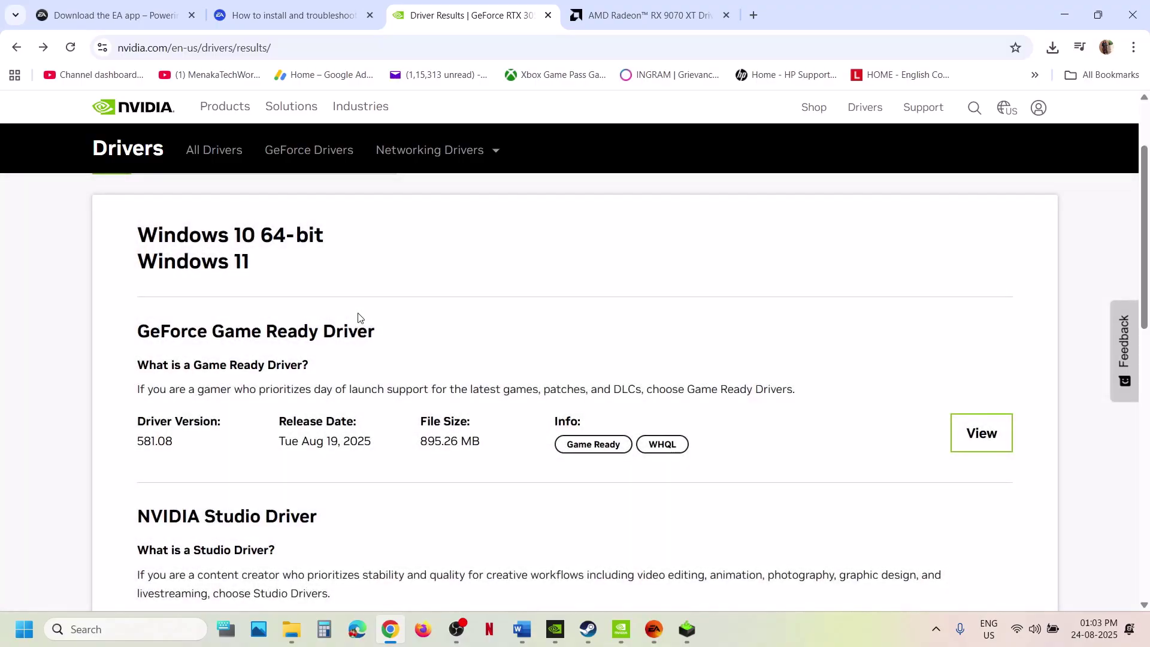
scroll(358, 318, down, 5)
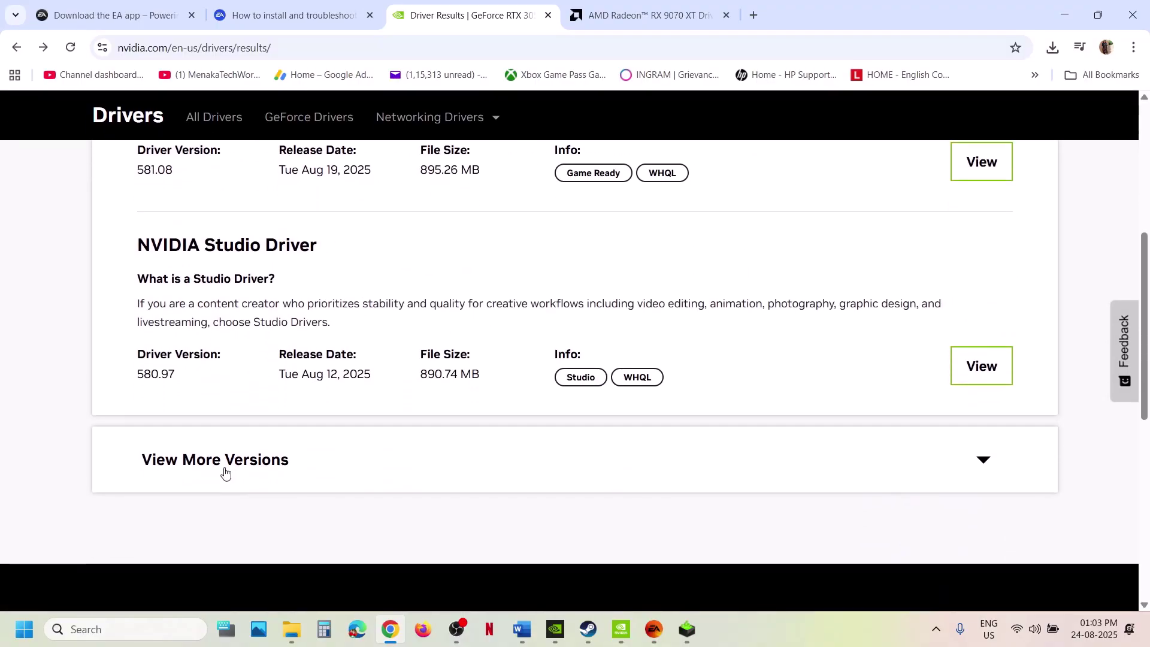
click(214, 465)
scroll(161, 401, down, 5)
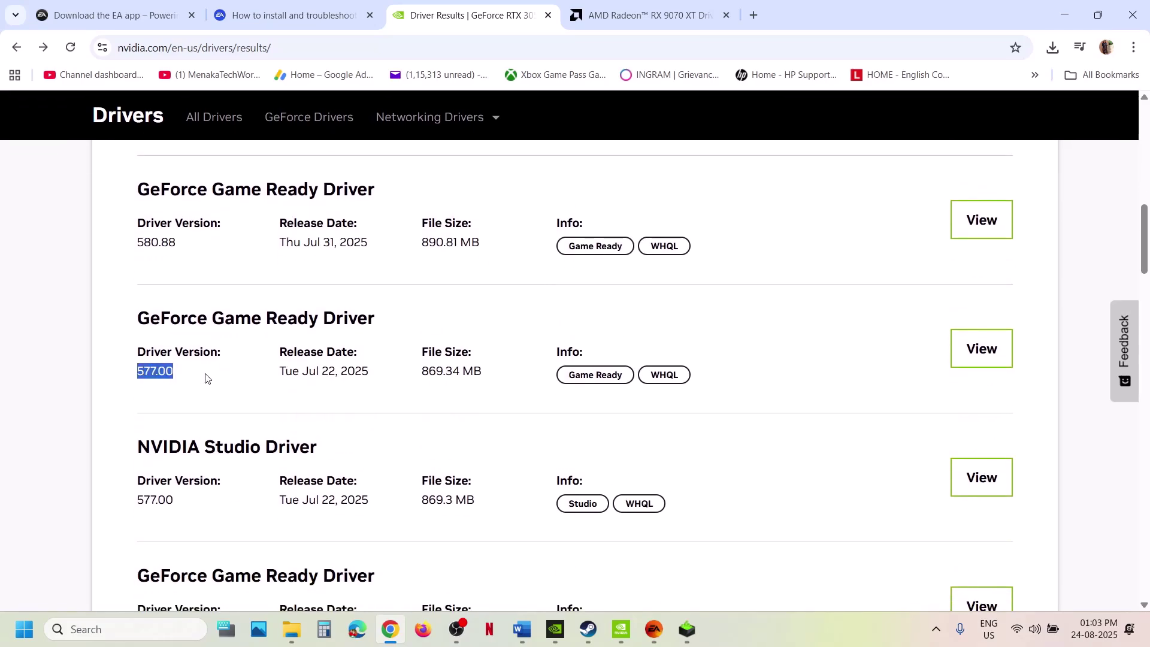
Open the GeForce Game Ready Driver 577.00 page and briefly show the NVIDIA installer's clean installation options.
drag(180, 327, 374, 311)
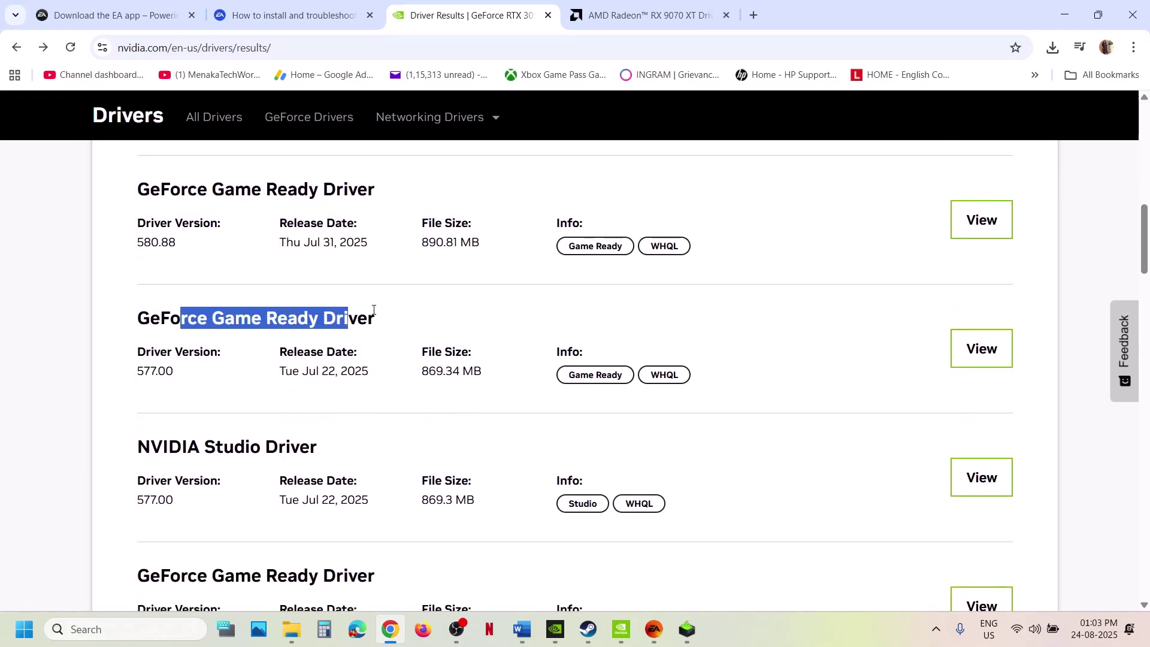
click(990, 367)
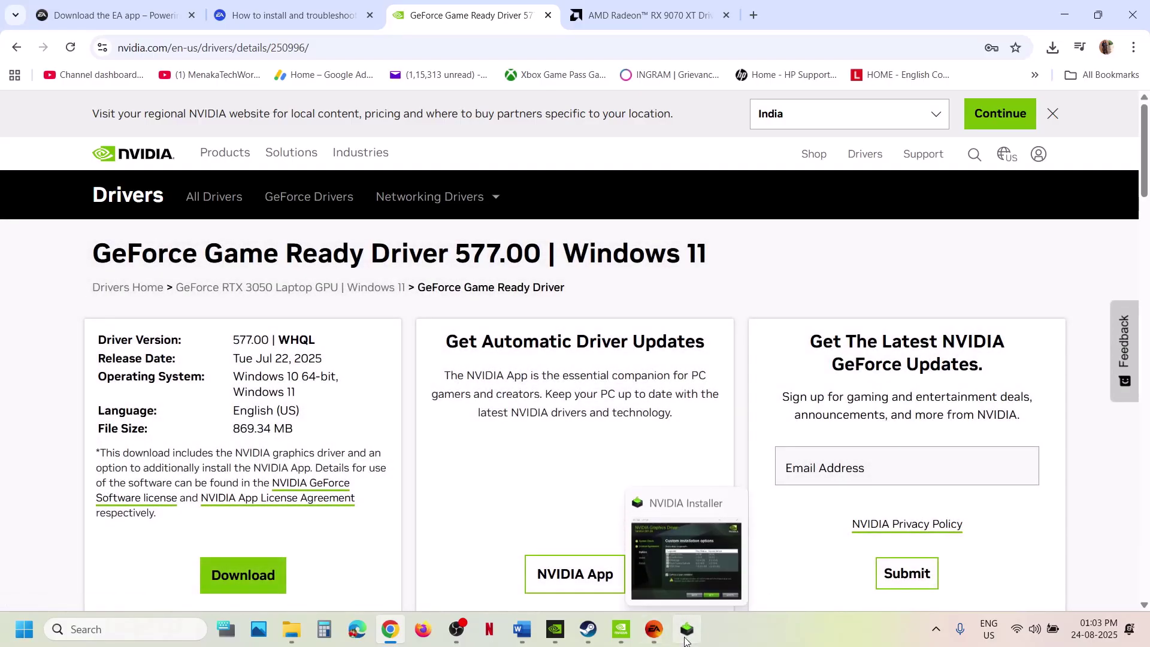
click(686, 638)
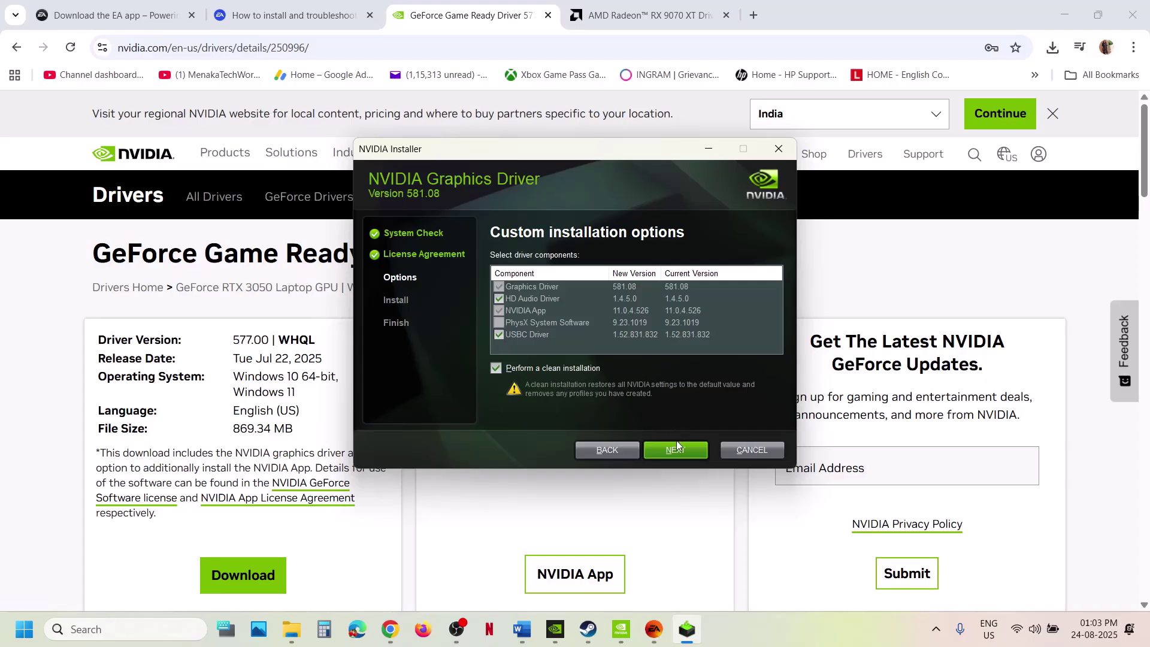
click(506, 500)
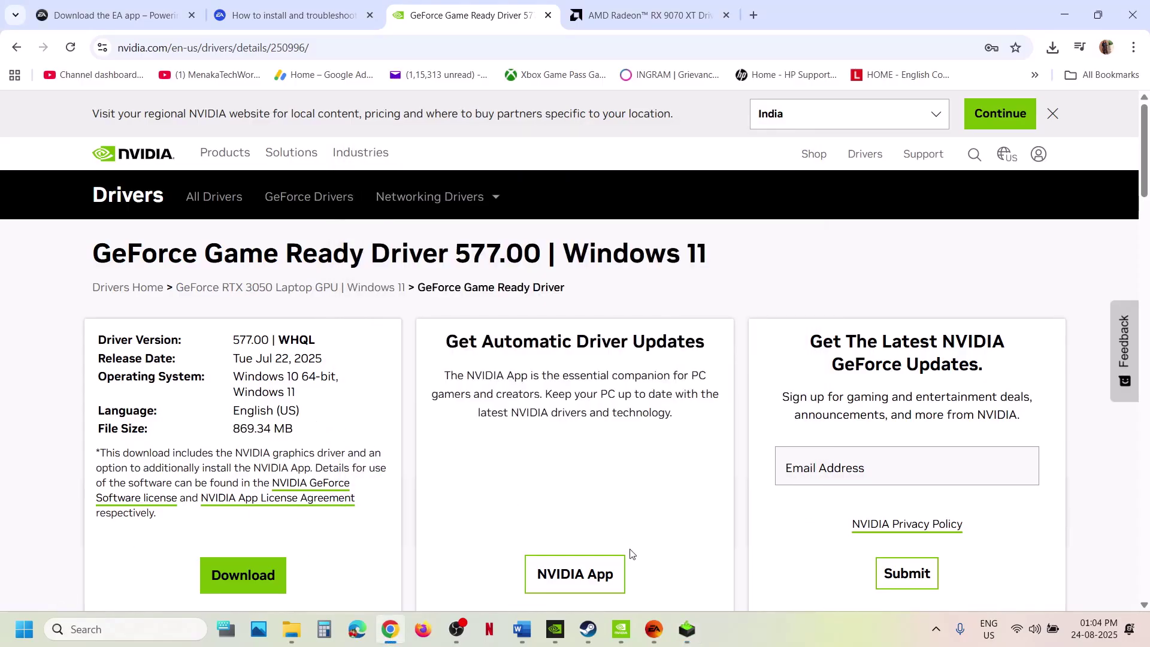
Open the previous driver versions for the AMD Radeon RX 9070 XT on the AMD support site.
click(612, 17)
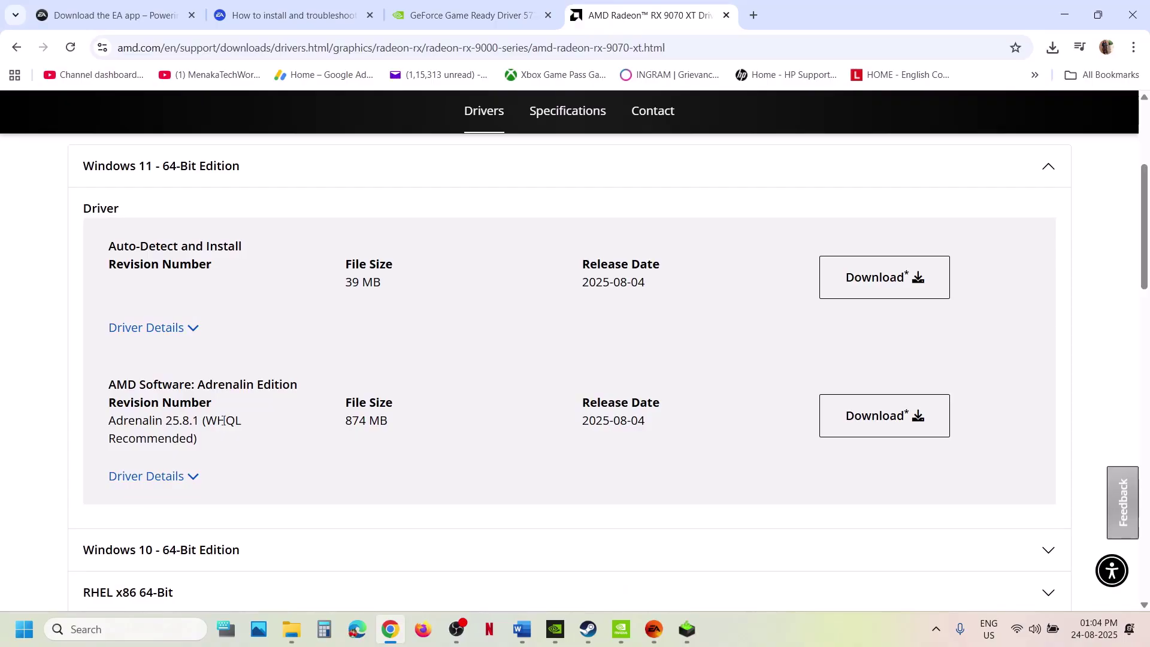
scroll(223, 421, down, 3)
scroll(223, 421, down, 3)
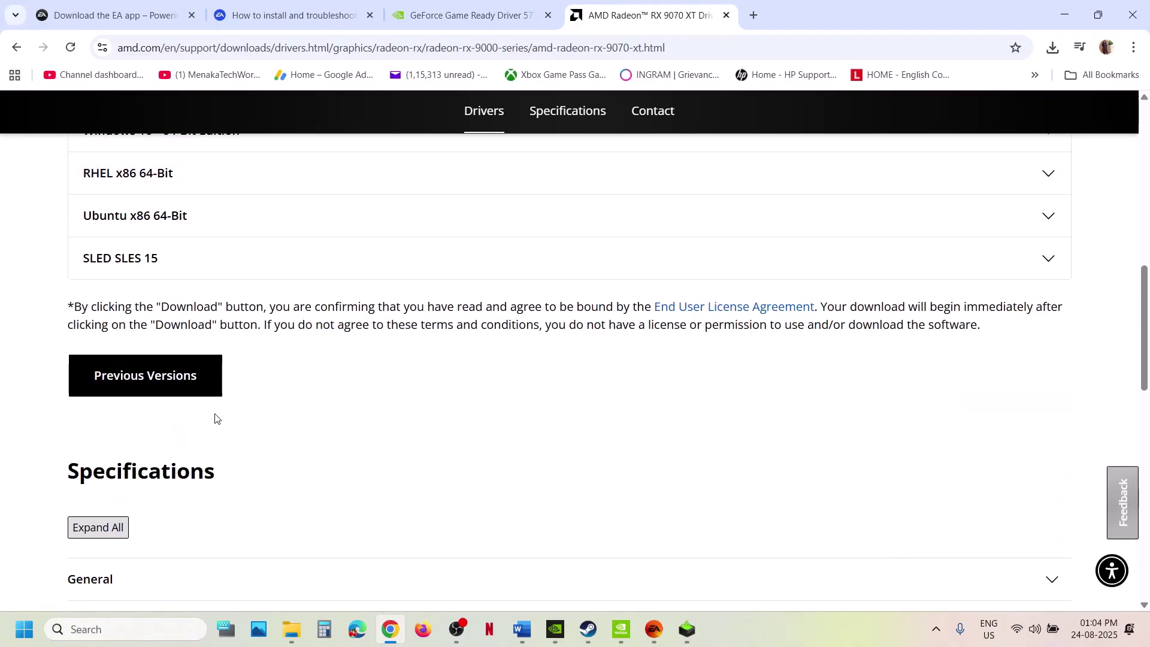
scroll(203, 420, up, 1)
click(178, 424)
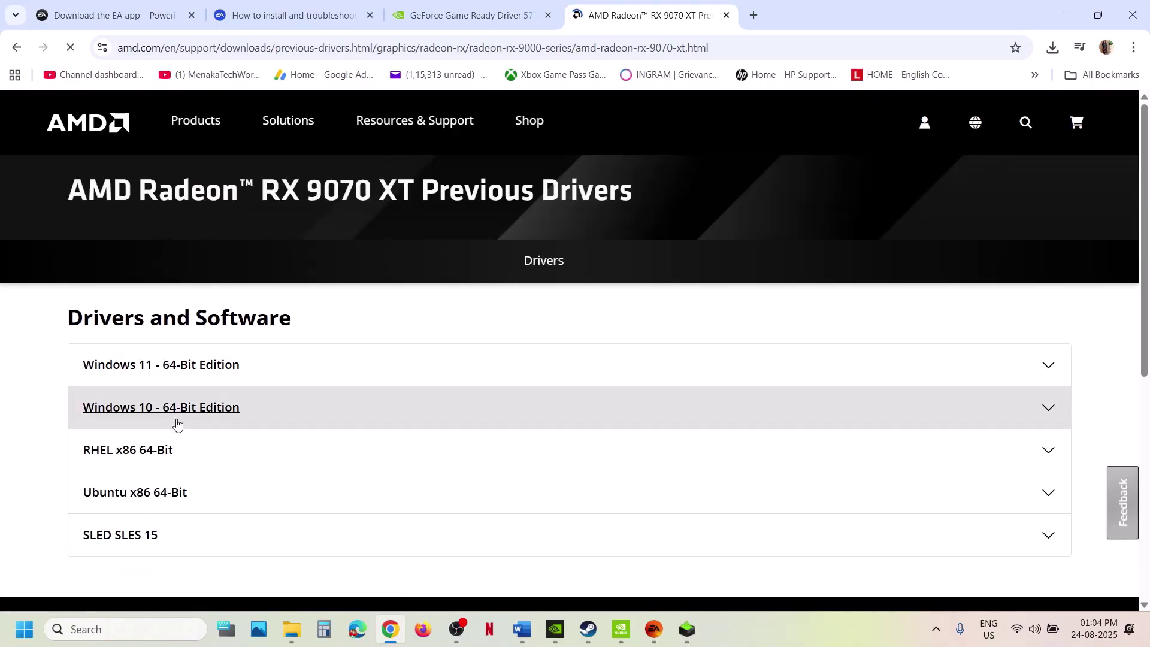
Expand the previous Windows 11 64-Bit drivers and locate the Adrenalin 25.3.1 (WHQL Recommended) entry.
scroll(267, 380, down, 1)
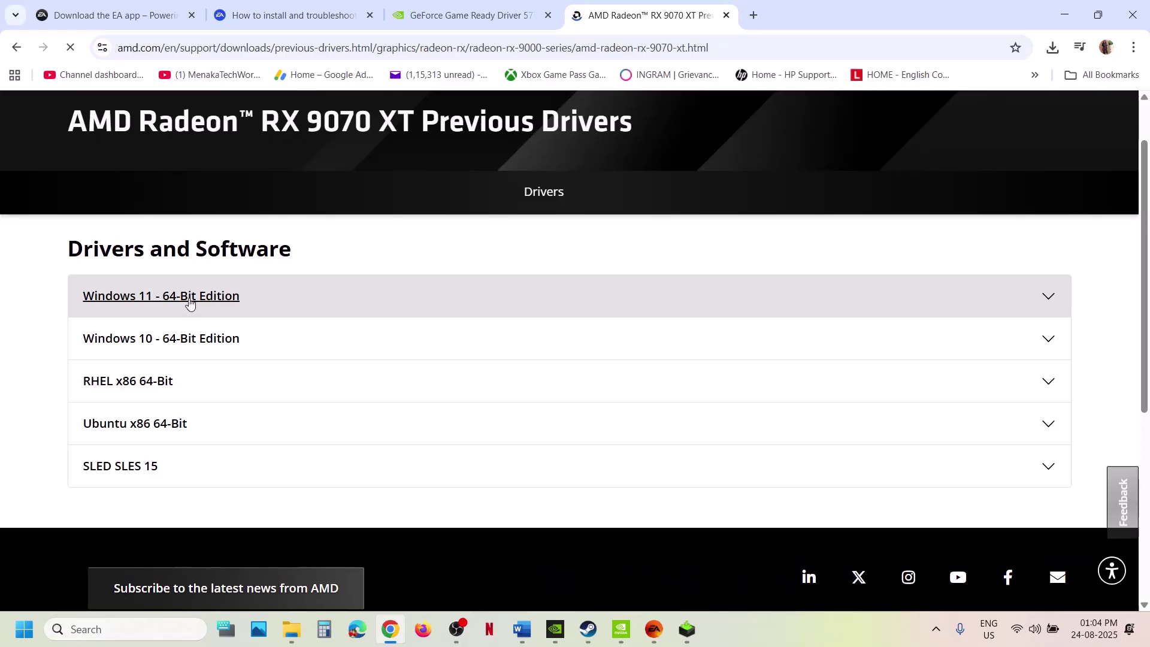
click(168, 297)
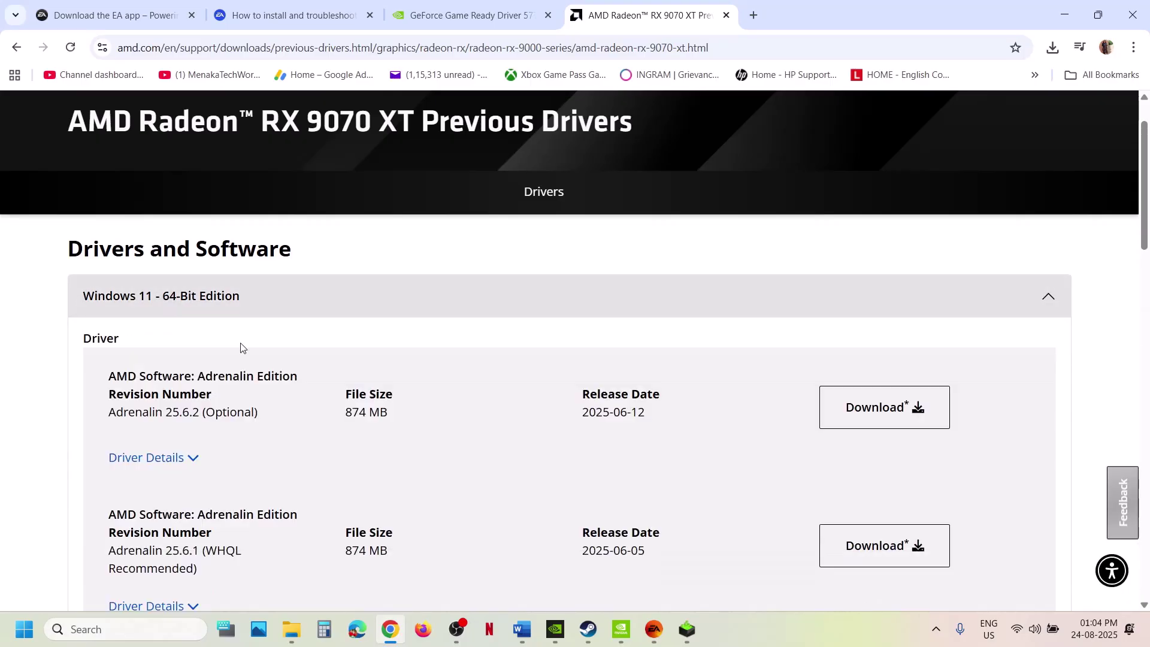
scroll(271, 388, down, 5)
scroll(271, 392, down, 7)
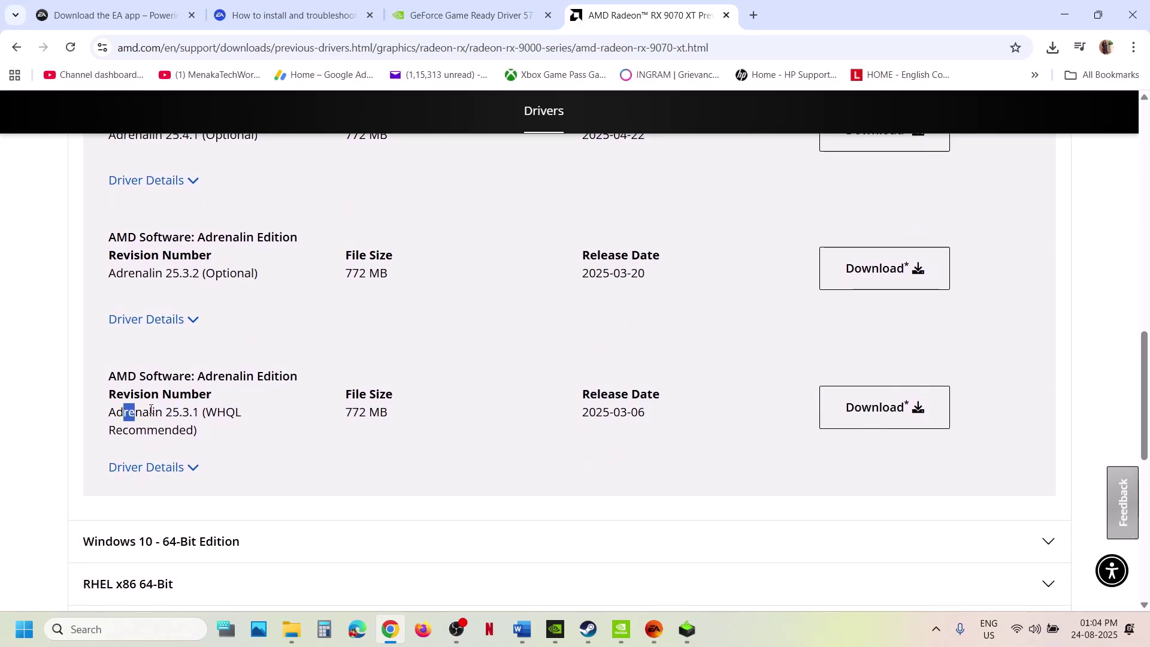
drag(151, 409, 200, 409)
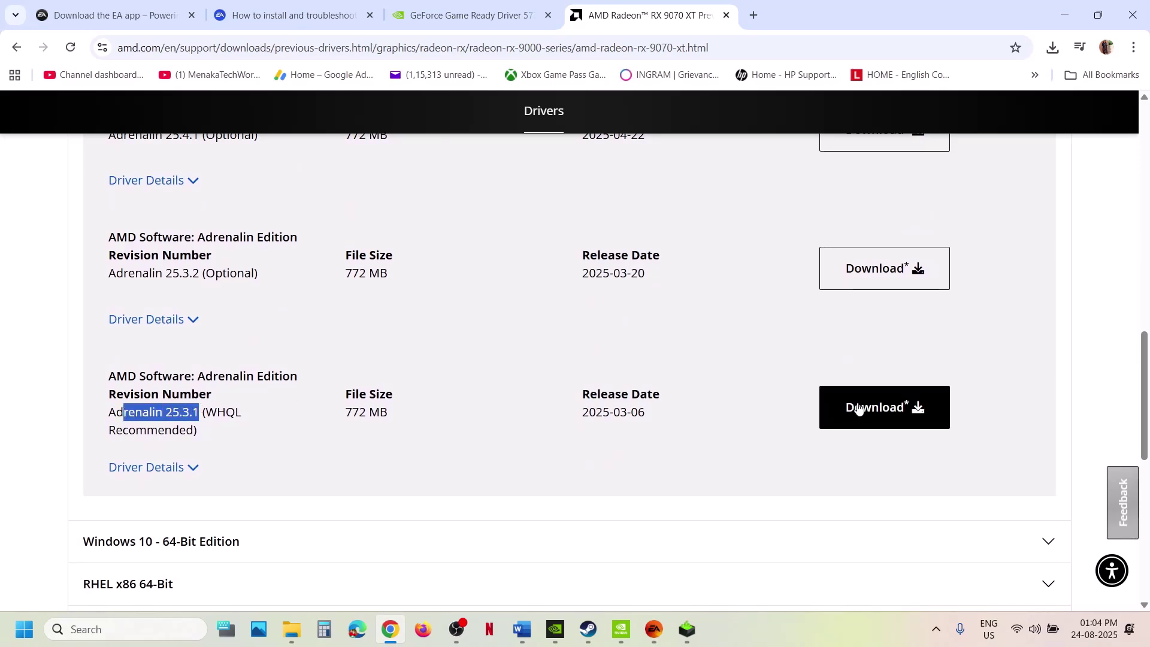
Read Step 10 in the Word document, and open Battlefield 2042's installation folder from its properties in the EA app.
click(522, 629)
scroll(391, 440, down, 5)
scroll(389, 439, down, 3)
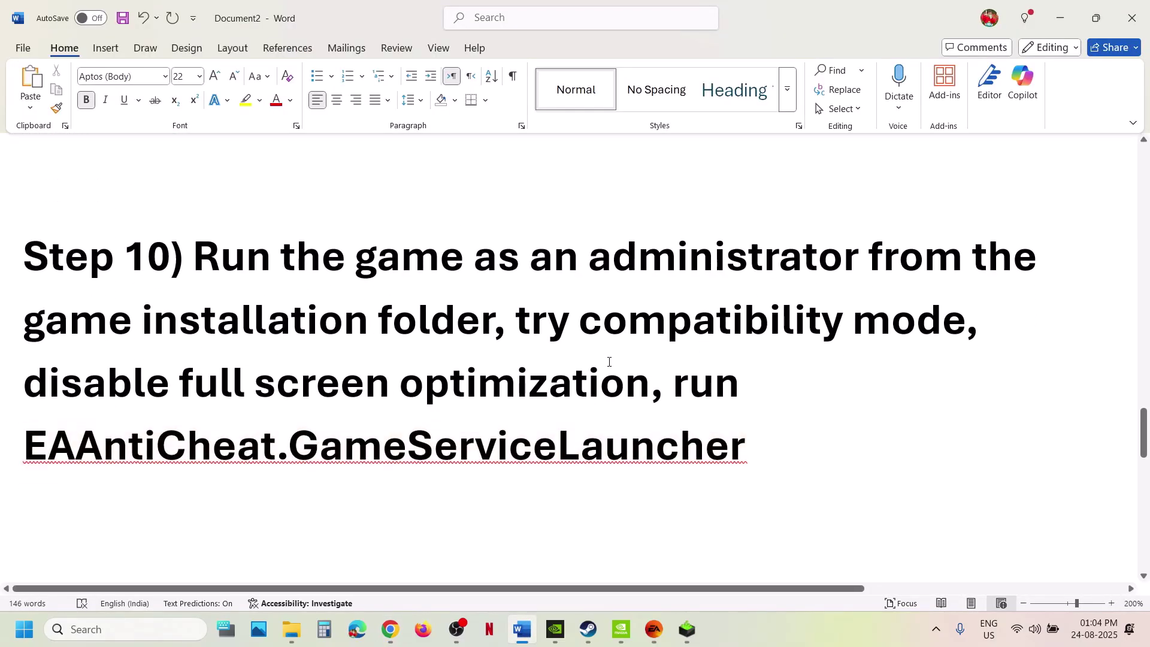
click(651, 630)
click(649, 401)
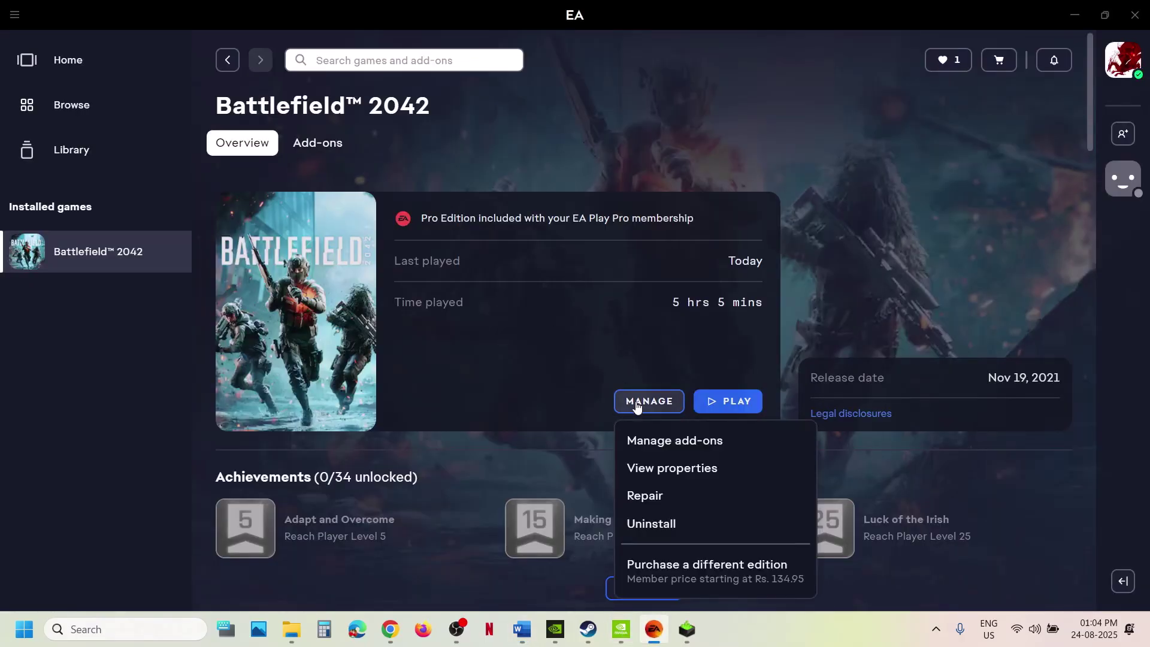
click(684, 471)
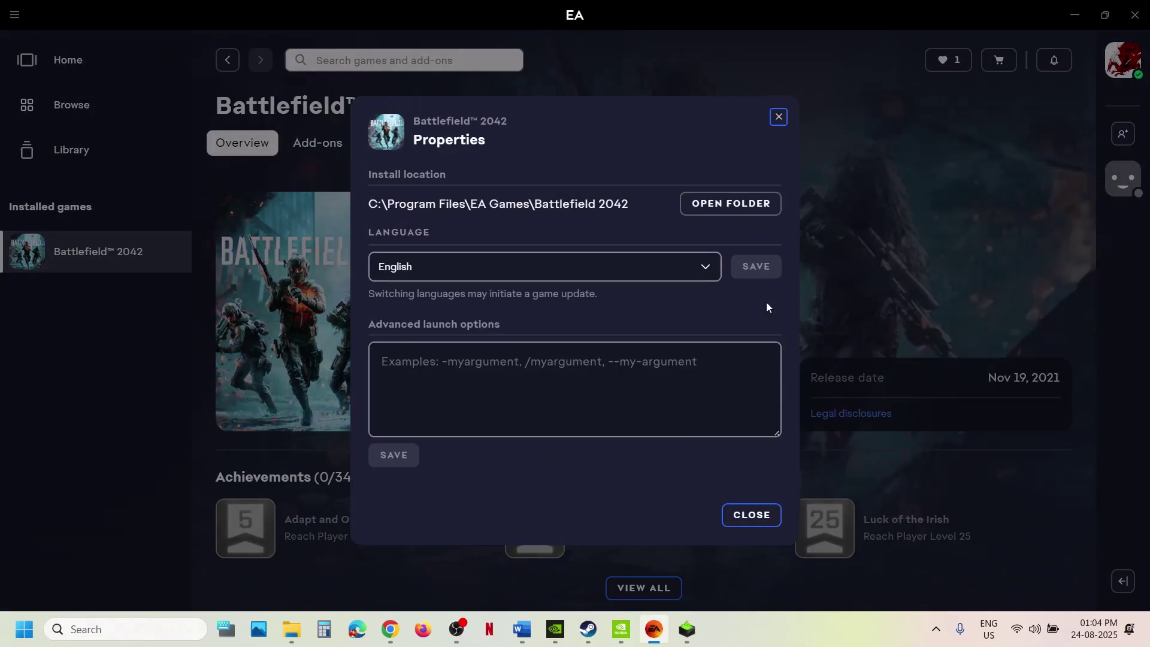
click(738, 202)
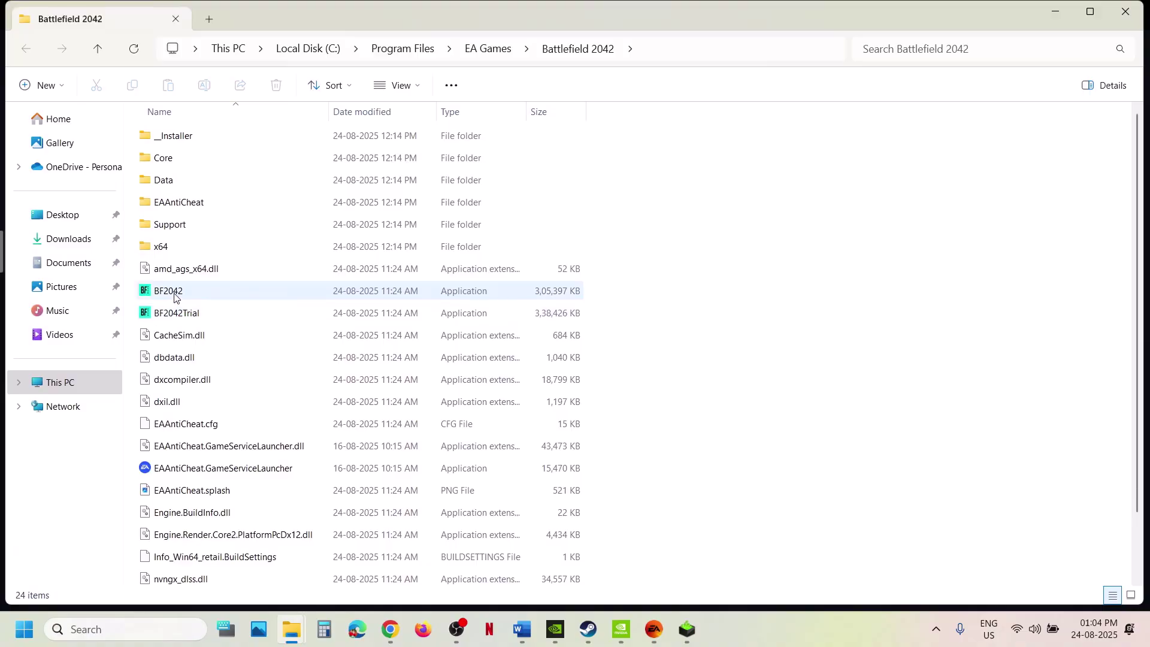
Set the BF2042 application to run as an administrator in its compatibility properties and apply the change.
click(182, 291)
right_click(182, 292)
click(242, 473)
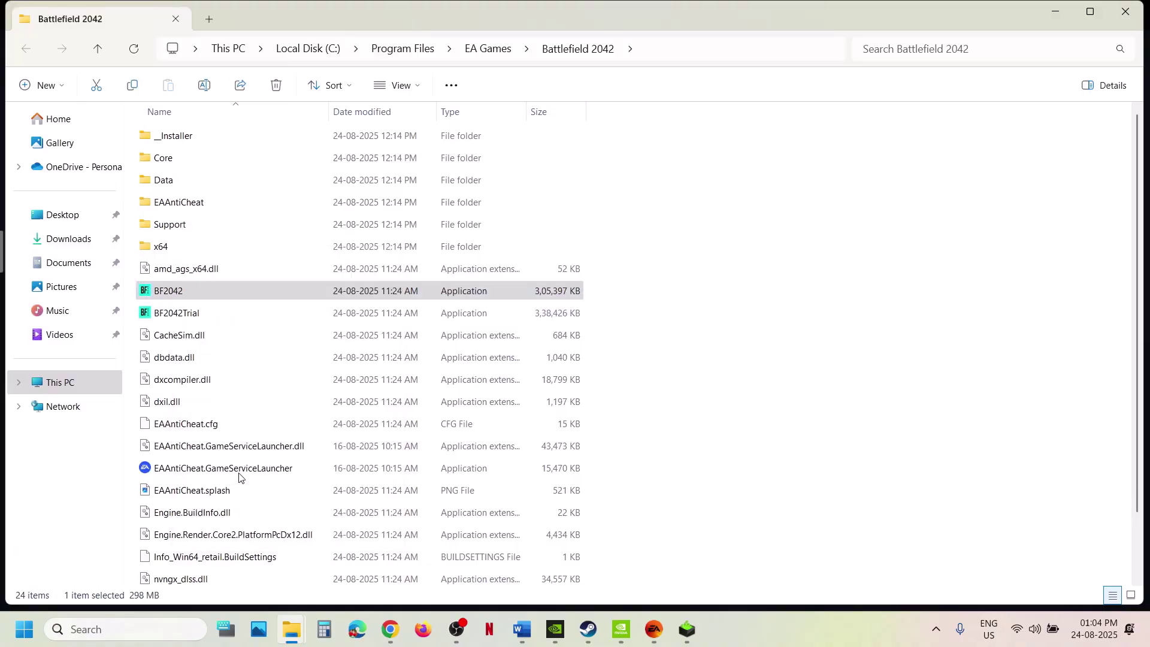
click(327, 240)
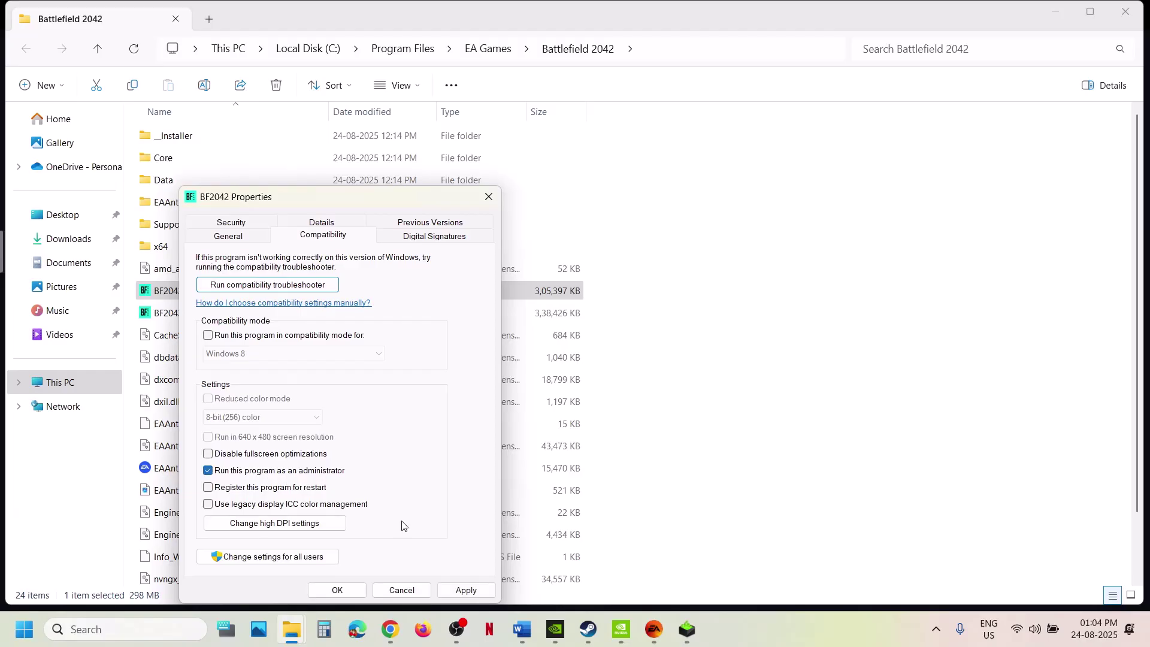
click(458, 592)
click(337, 590)
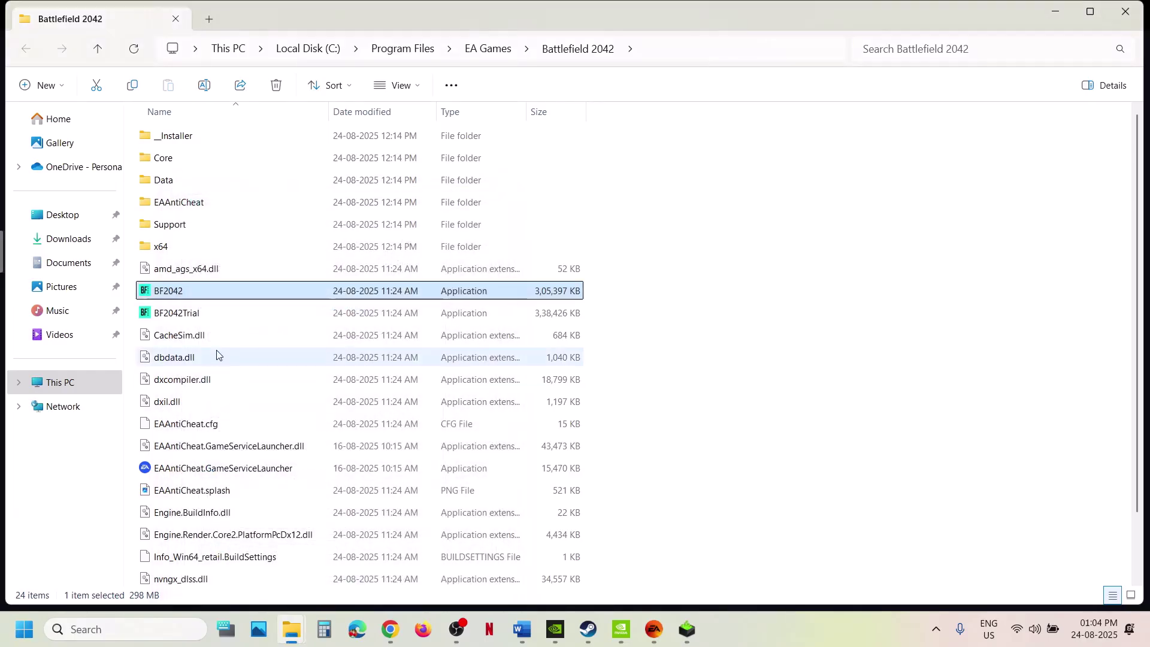
Reopen BF2042's compatibility properties, enable compatibility mode for Windows 8, and apply it.
right_click(173, 292)
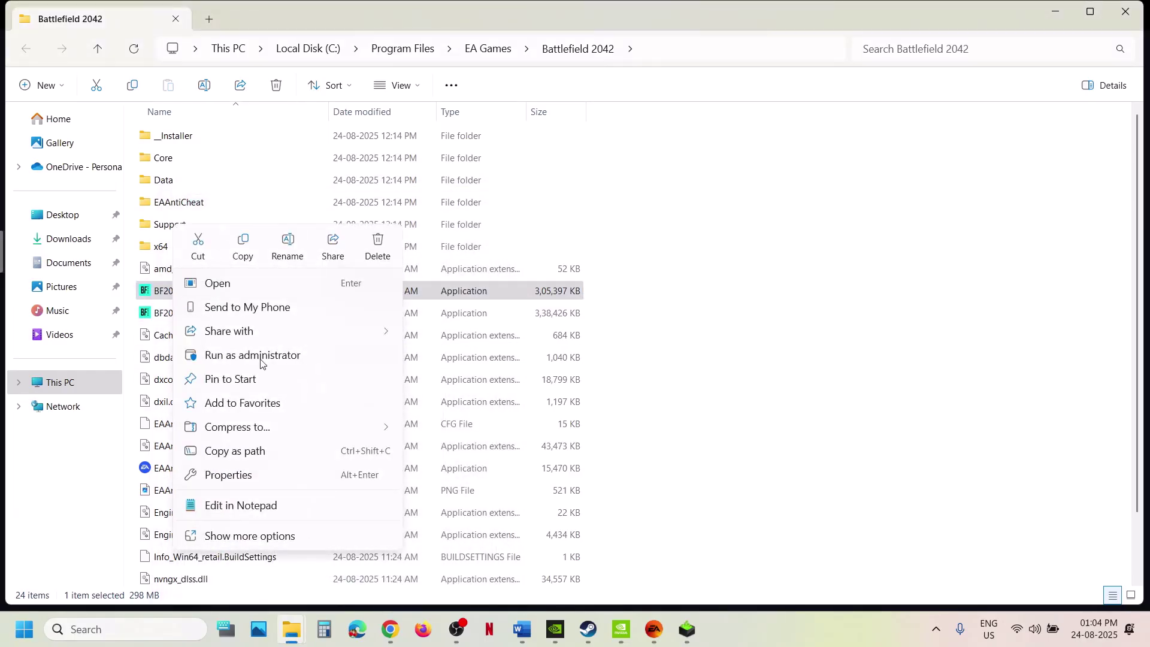
click(248, 475)
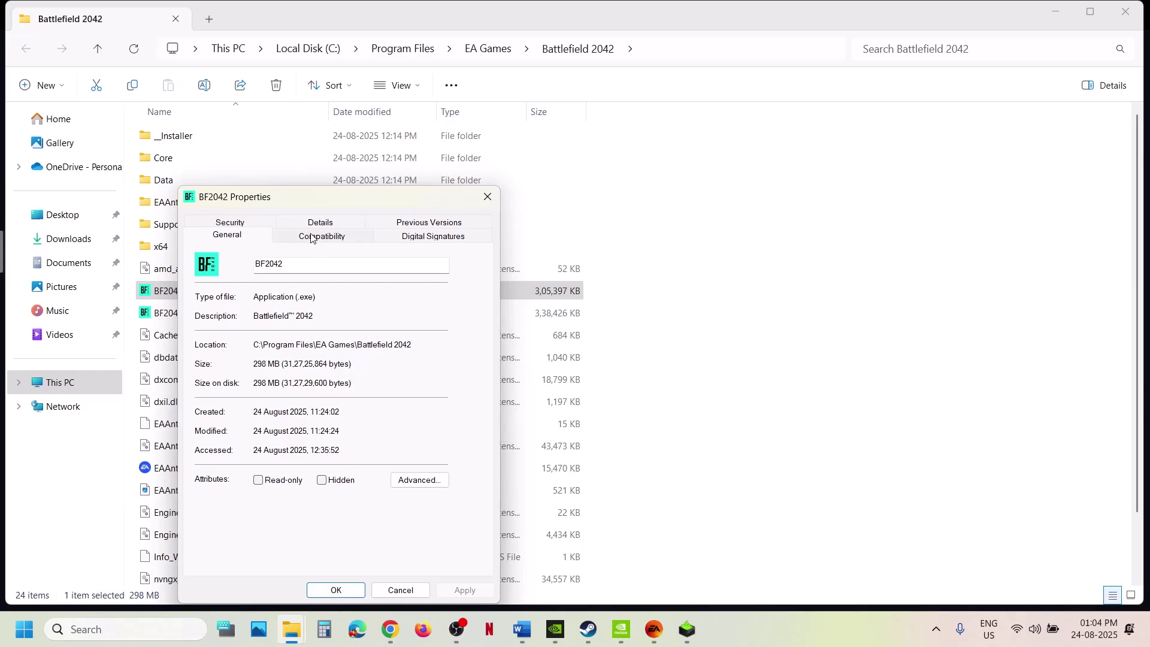
click(311, 237)
click(206, 335)
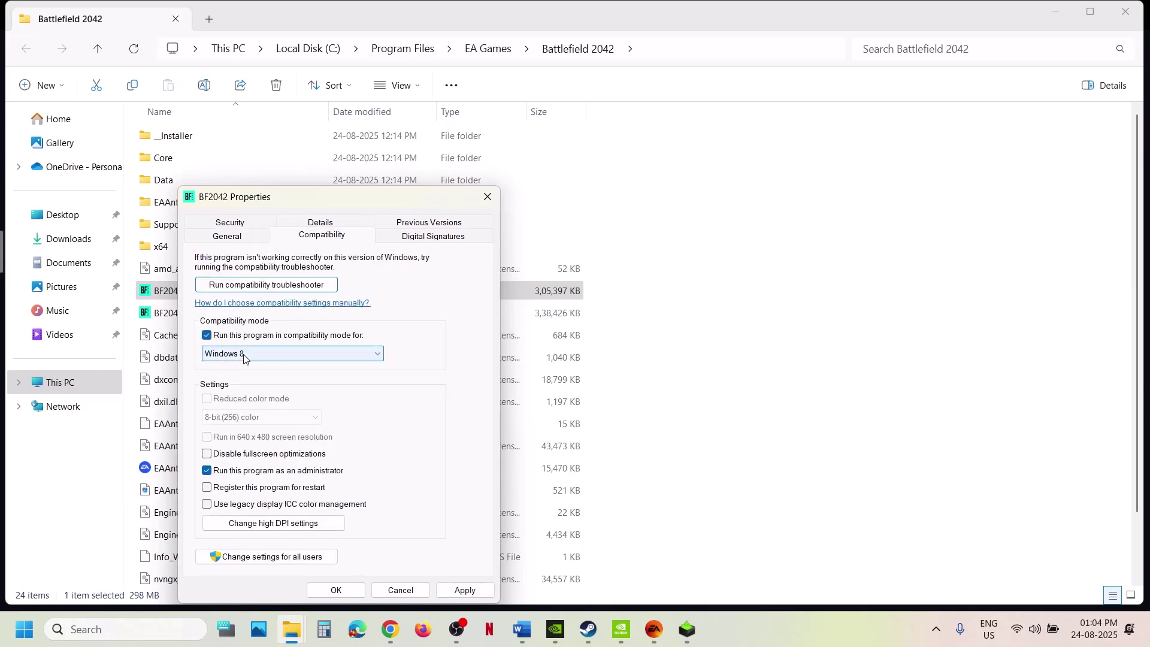
click(465, 590)
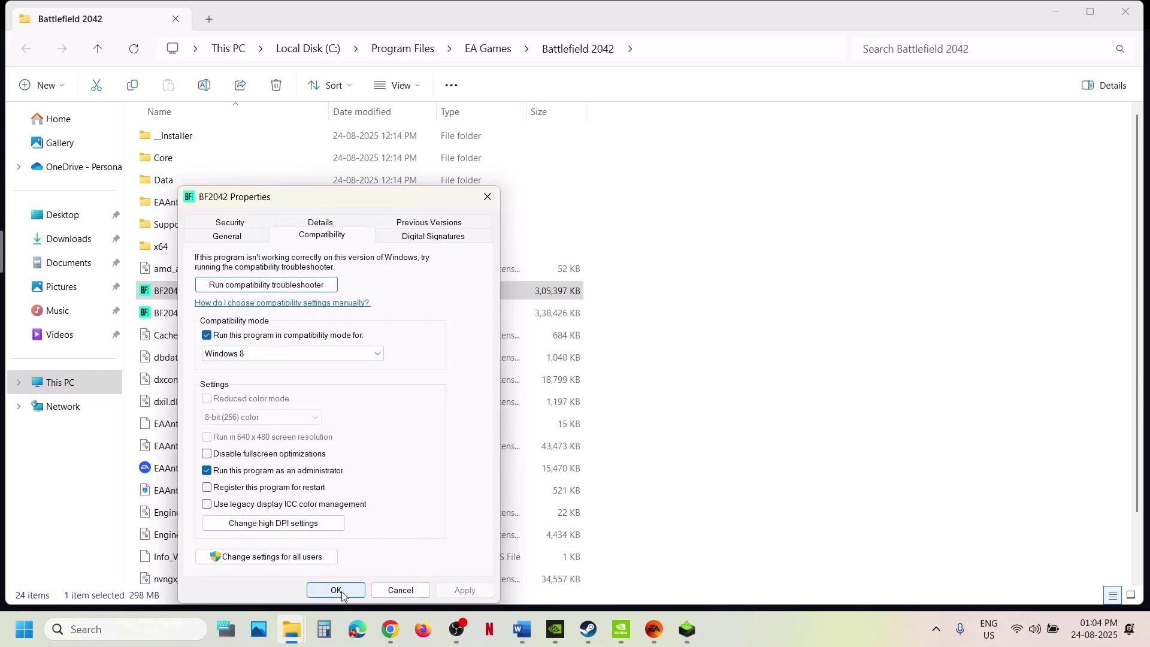
Change BF2042's compatibility mode to Windows 7, disable fullscreen optimizations, and apply the settings.
click(324, 359)
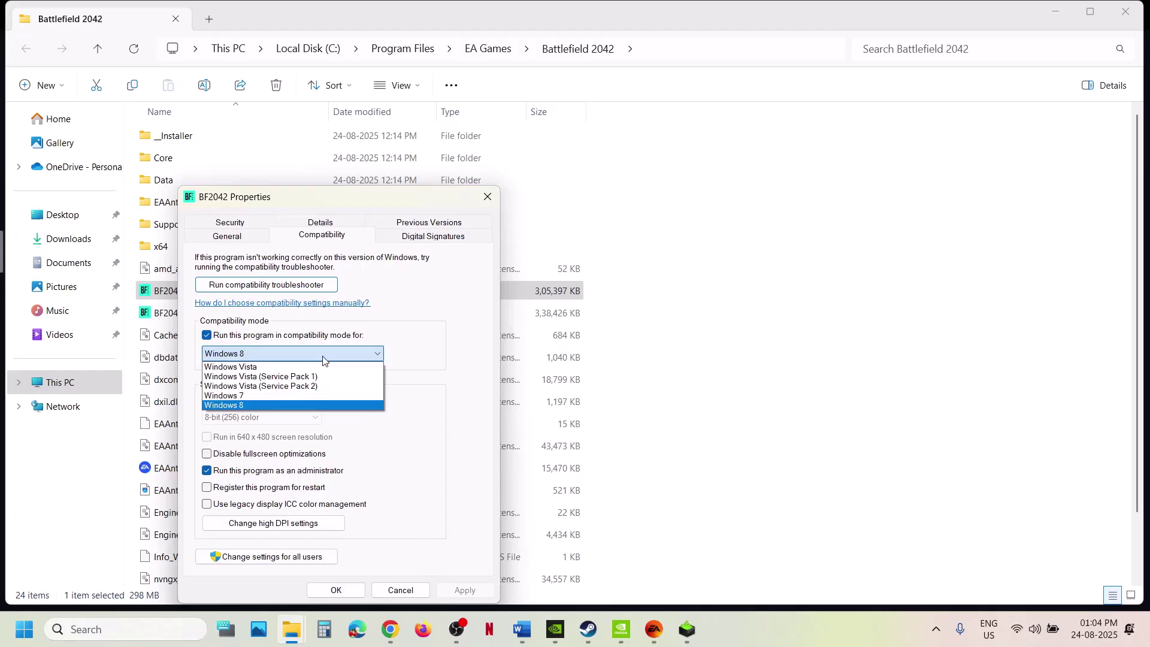
click(262, 395)
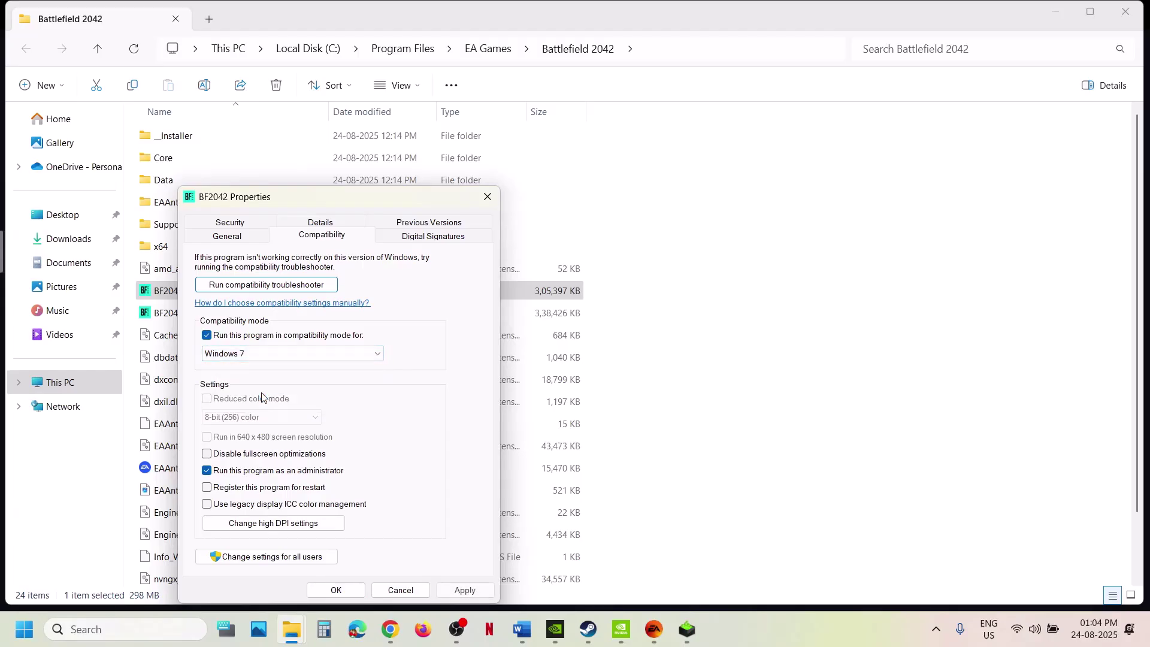
click(473, 590)
click(464, 590)
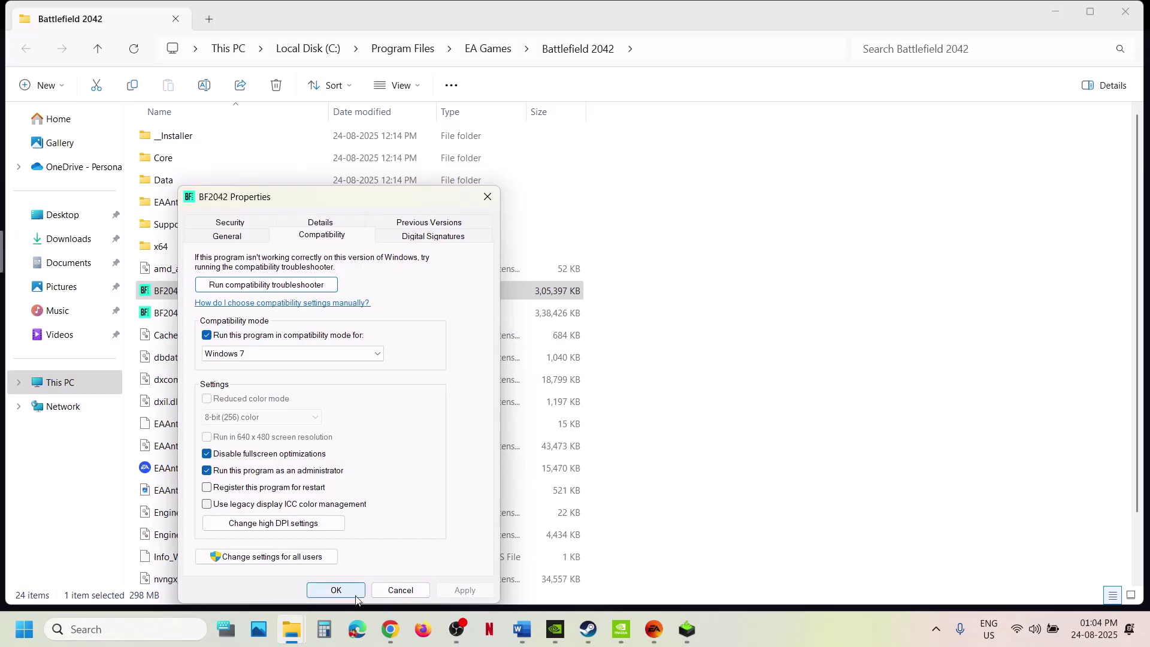
Clear BF2042's compatibility mode, fullscreen optimization and administrator options, then apply and close the properties.
click(207, 336)
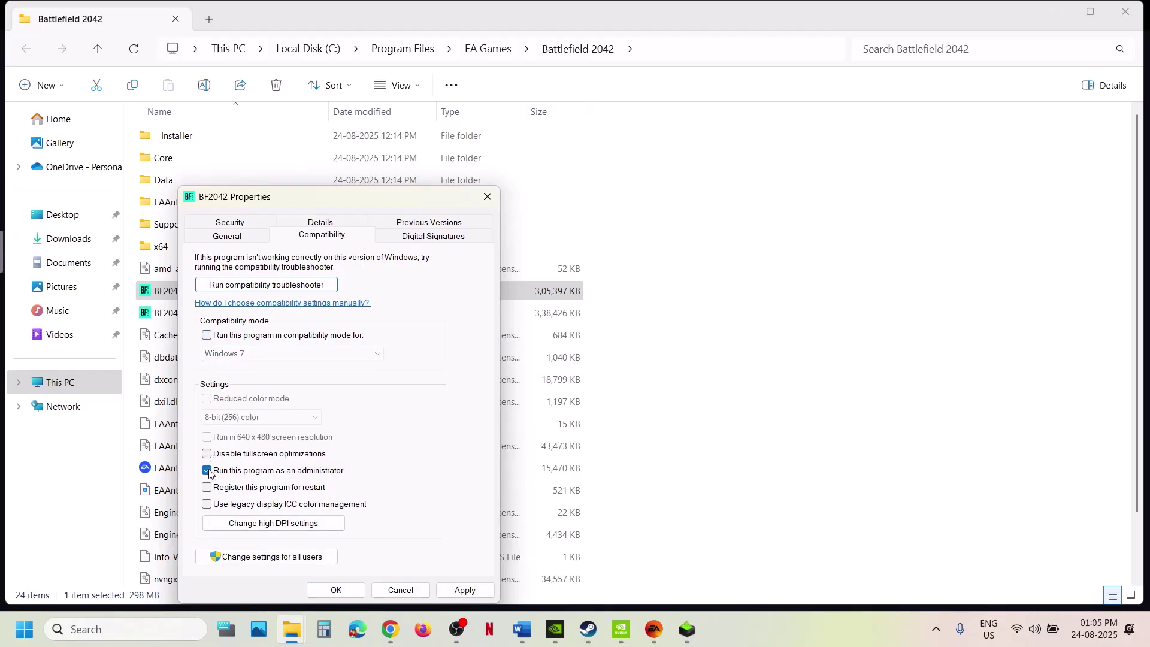
click(465, 590)
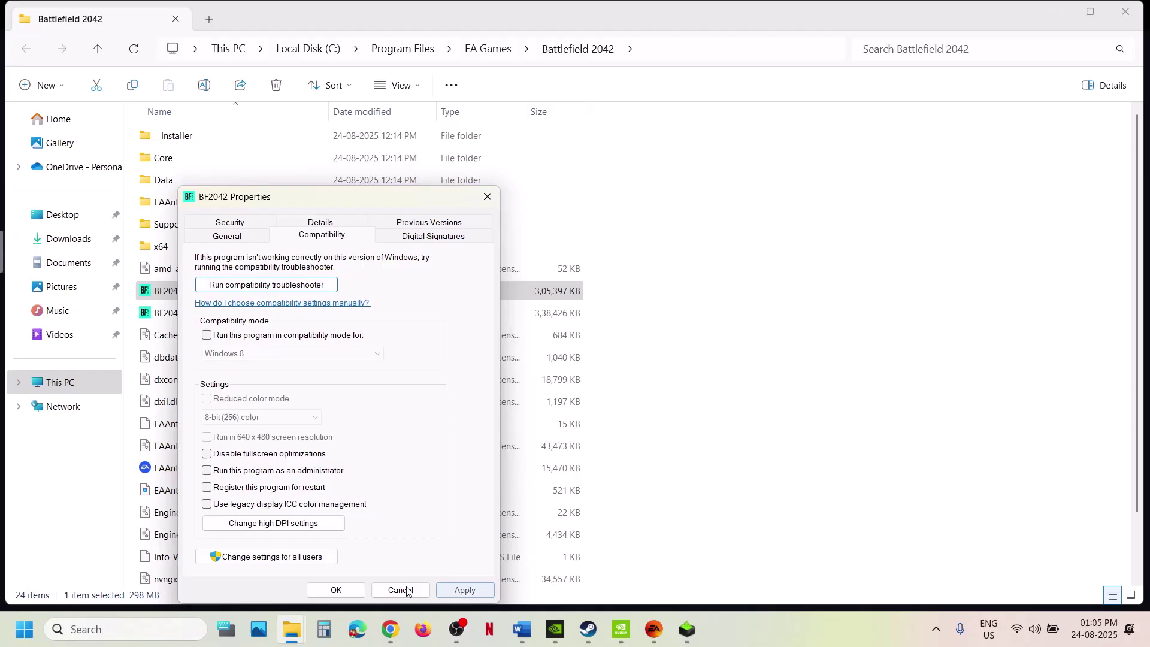
click(336, 590)
Check the run-as-administrator and properties options available for EAAntiCheat.GameServiceLauncher.
click(172, 470)
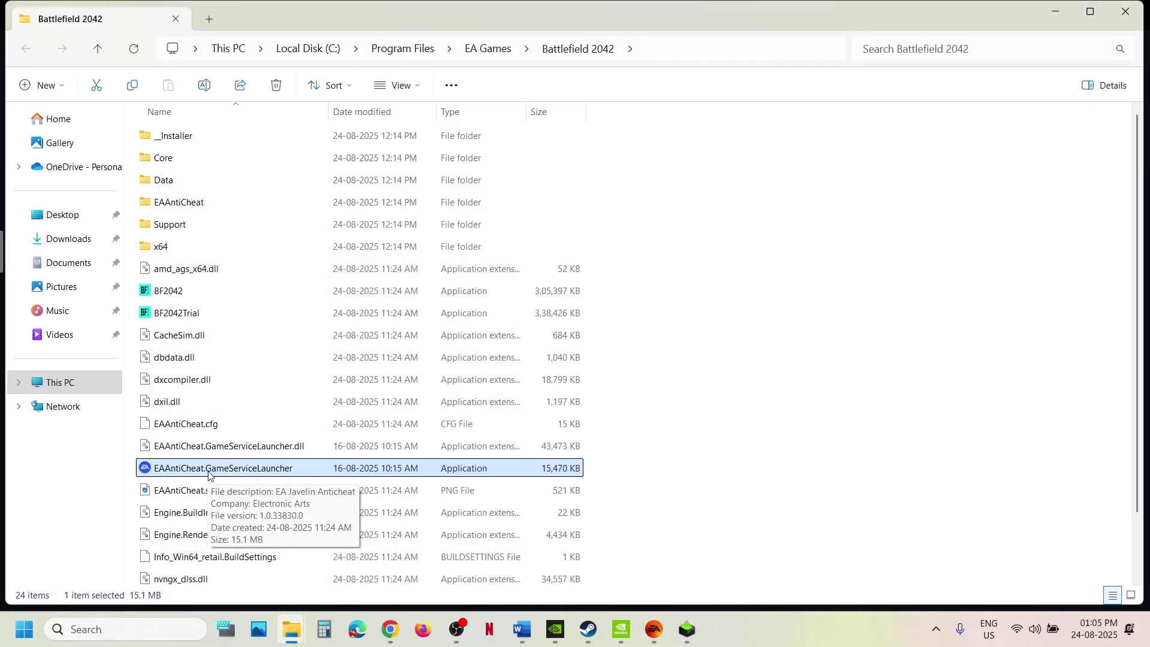
right_click(251, 475)
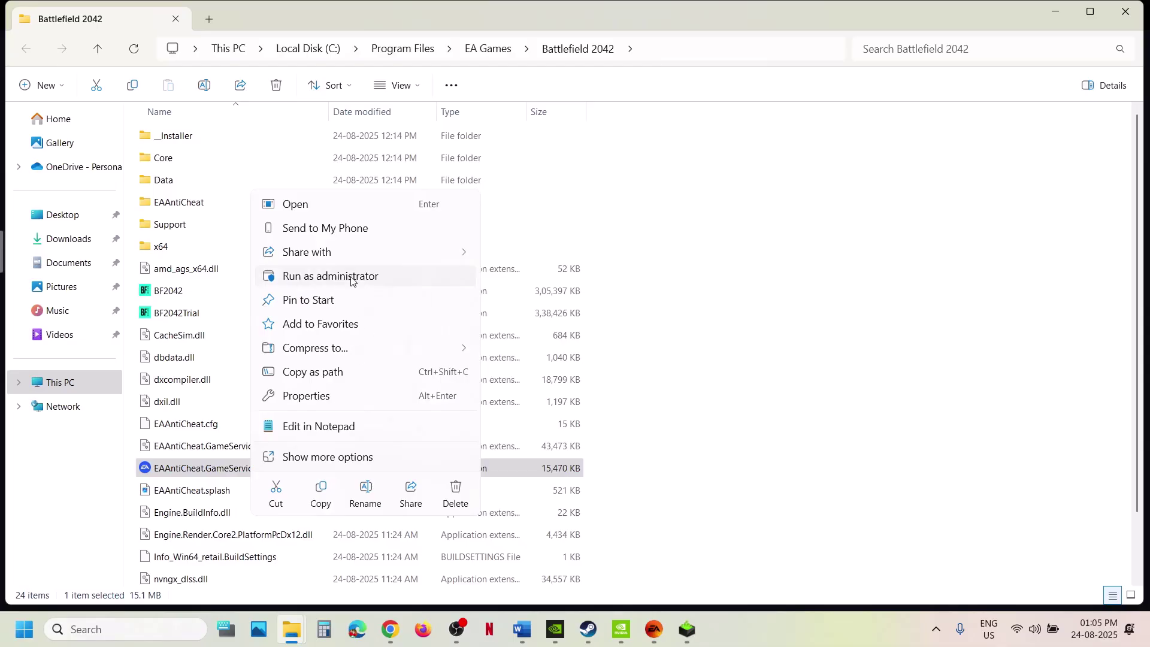
click(842, 457)
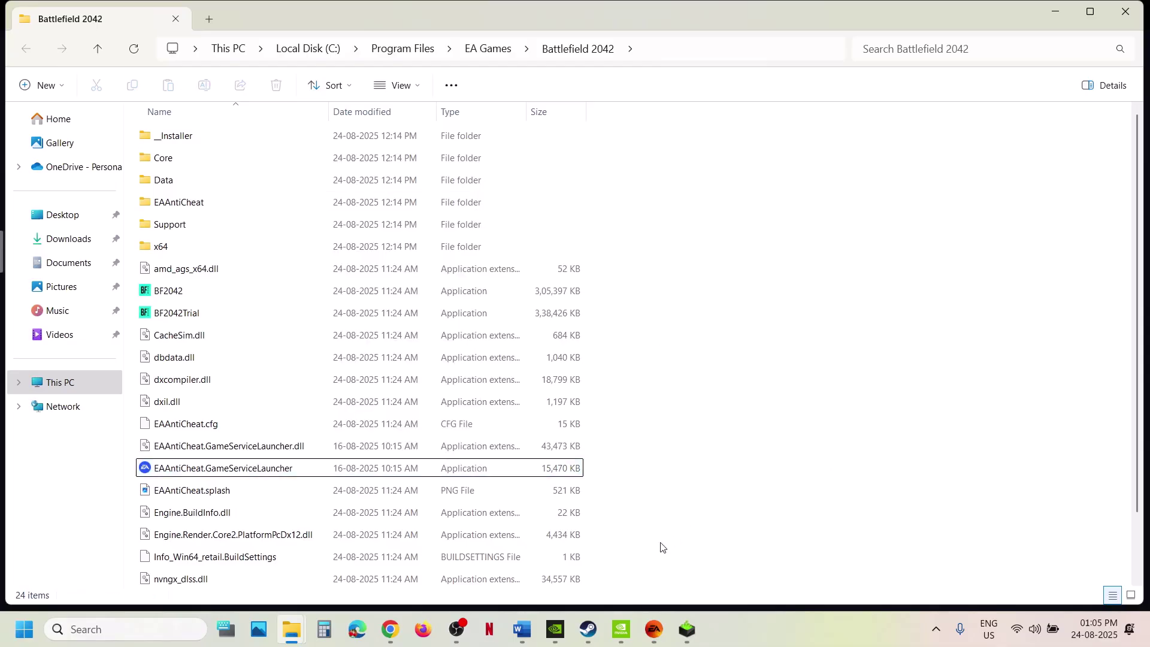
Switch to the Word document and read Step 11 on allowing the game exe through third-party antivirus and Windows Security.
click(655, 635)
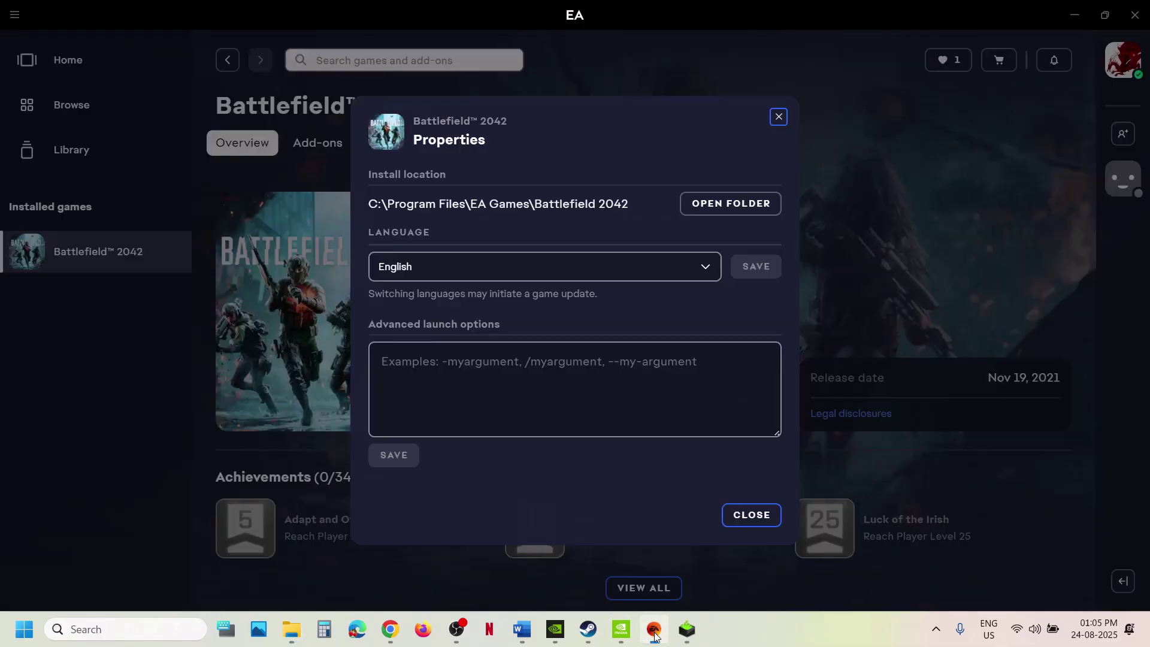
click(529, 636)
scroll(405, 390, down, 5)
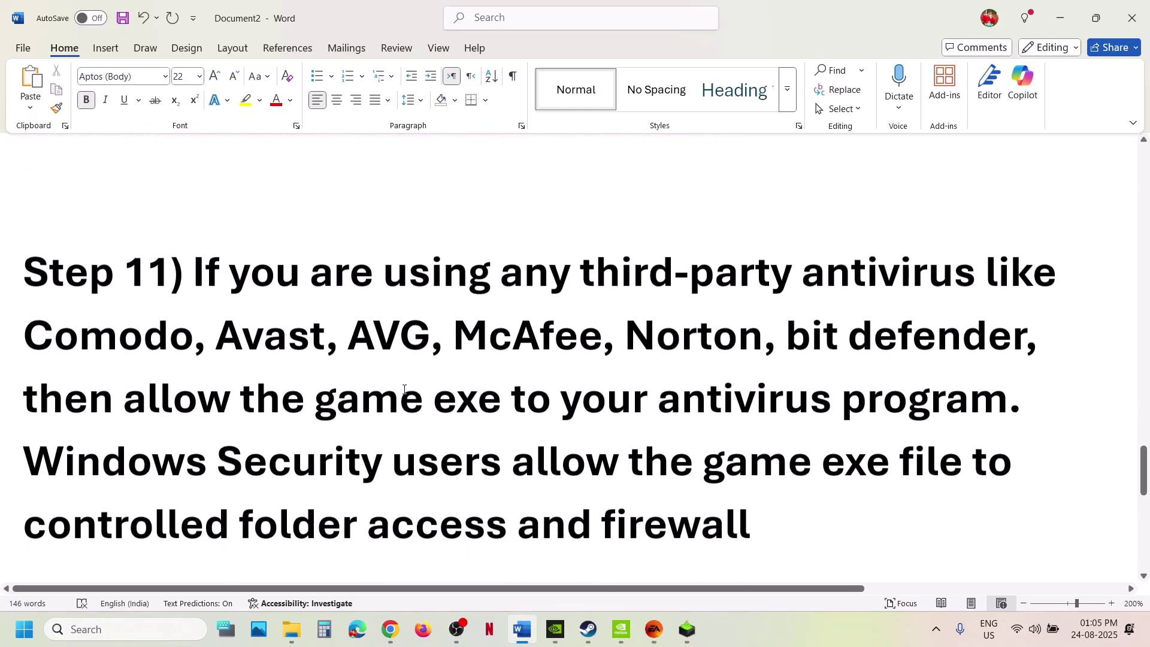
drag(273, 280, 837, 400)
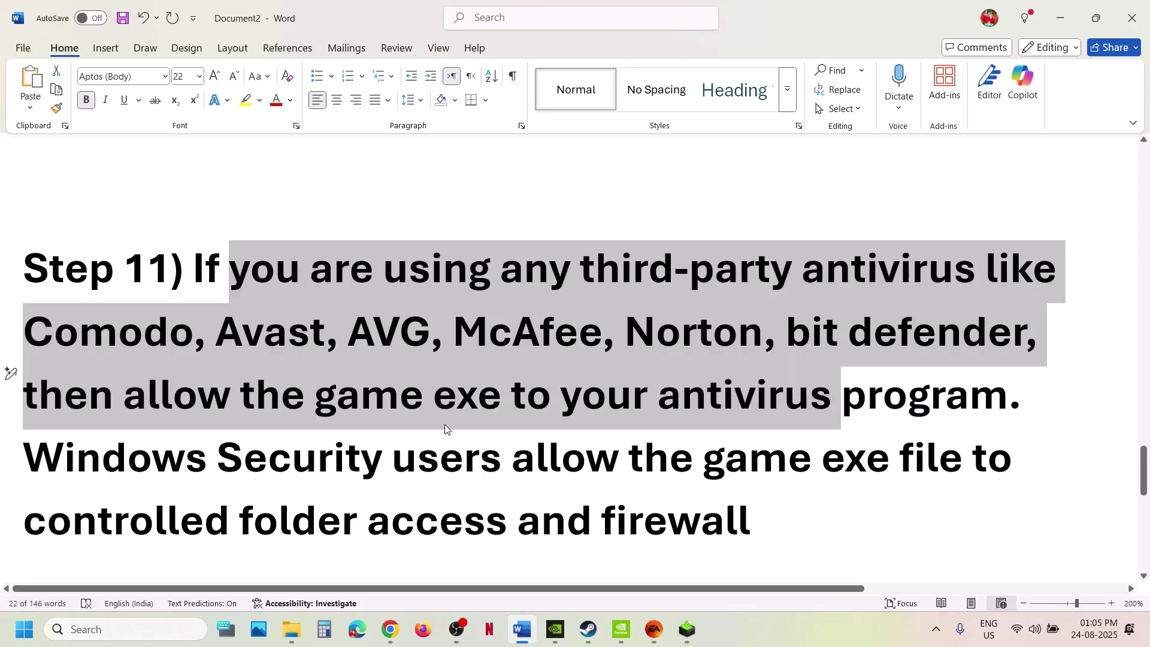
drag(82, 460, 443, 460)
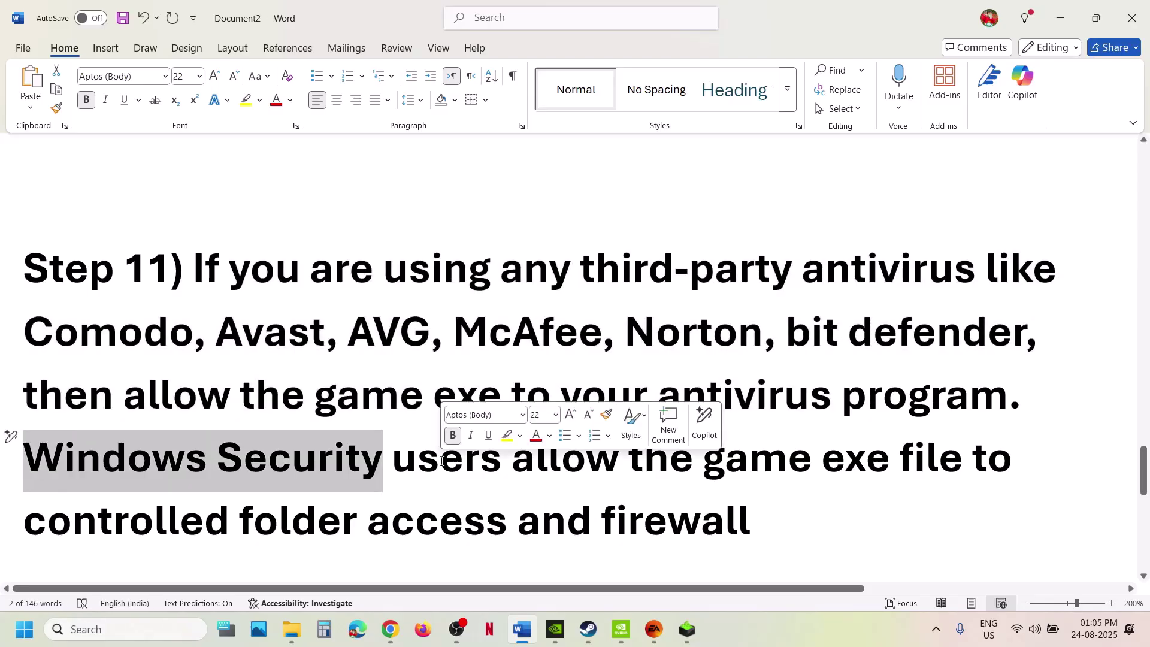
Open the Virus & threat protection page of Windows Security from the Privacy & security settings in Windows Settings.
key(super+i)
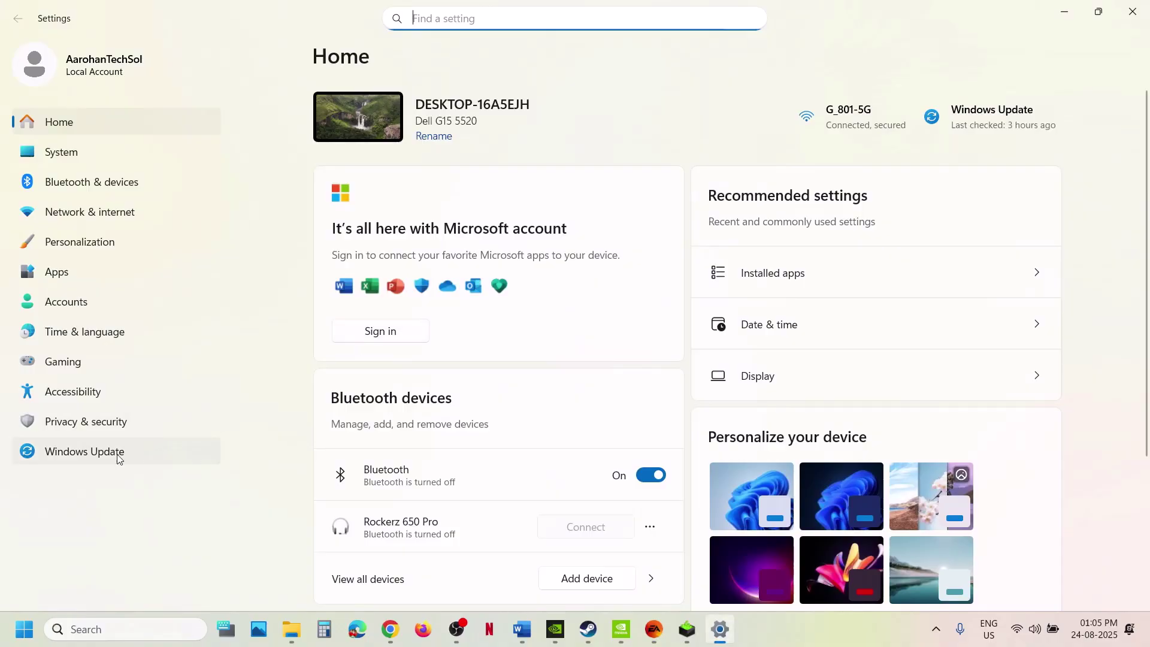
click(114, 421)
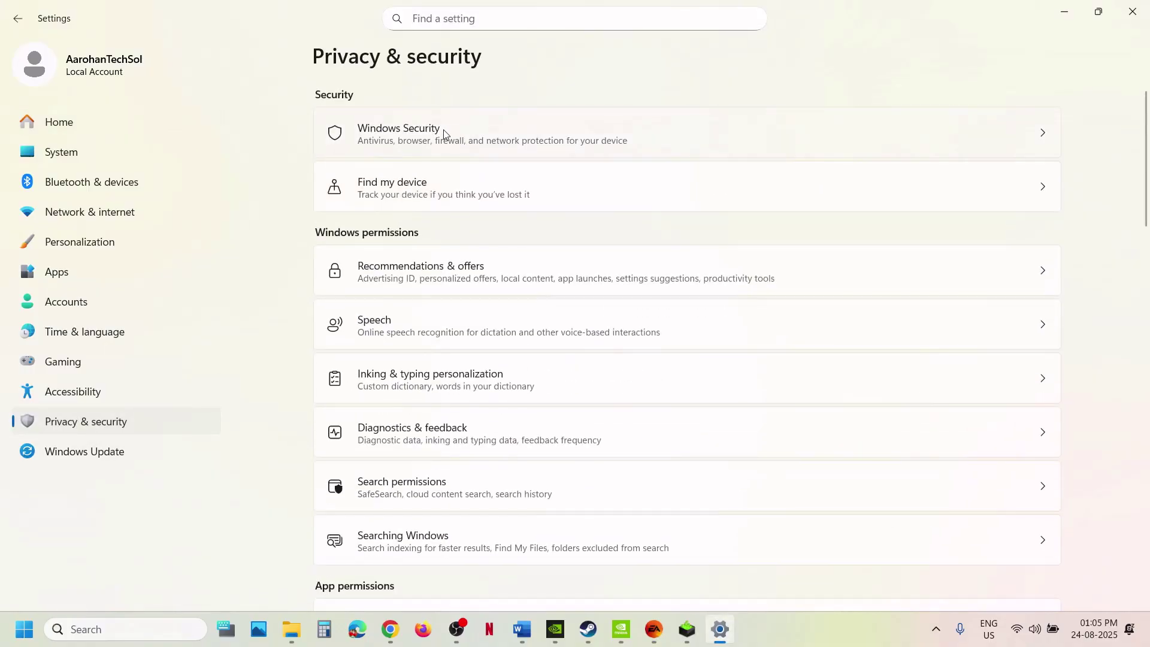
click(444, 133)
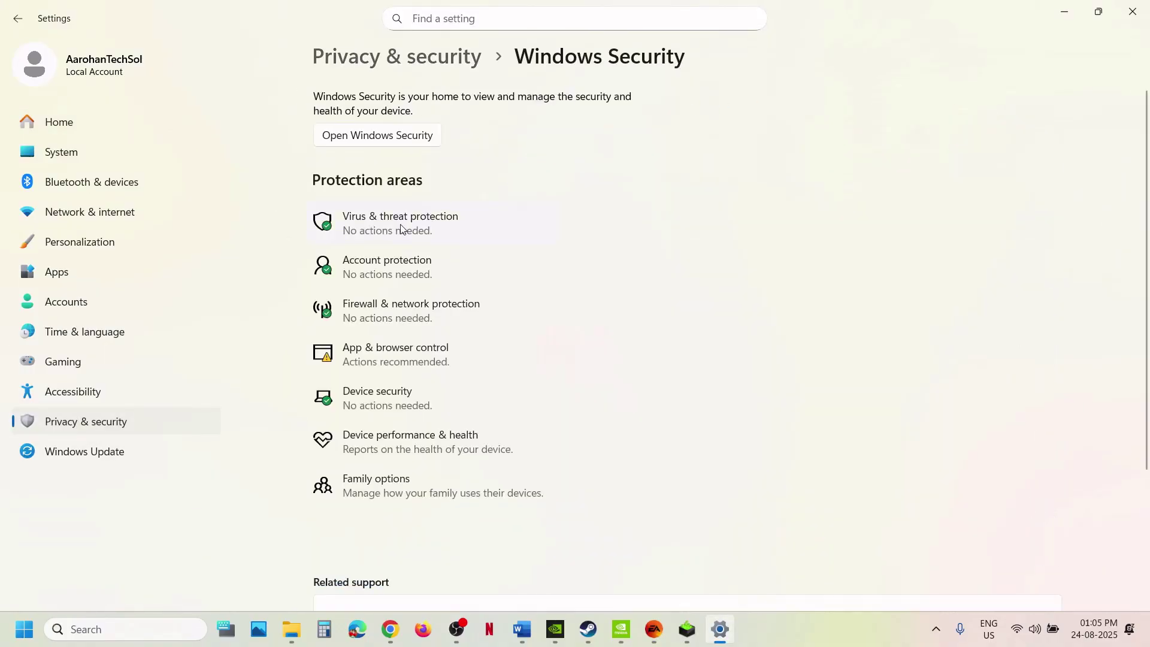
click(402, 229)
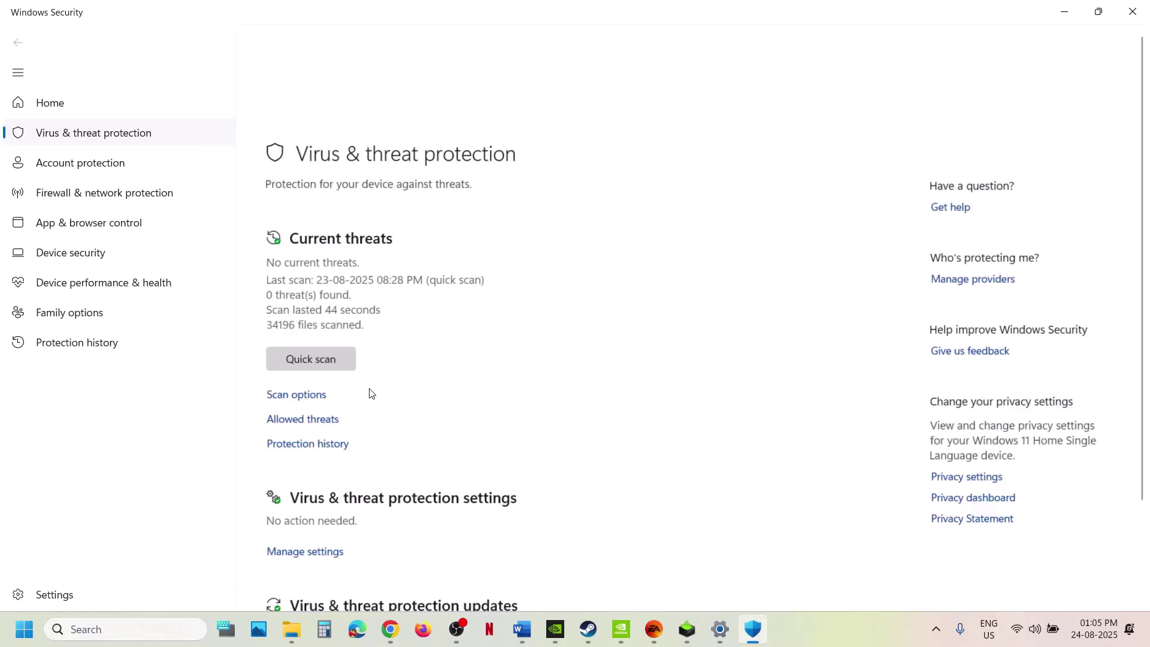
Open the list of apps allowed through Controlled folder access under ransomware protection, granting Windows Security permission to make changes.
scroll(367, 393, down, 5)
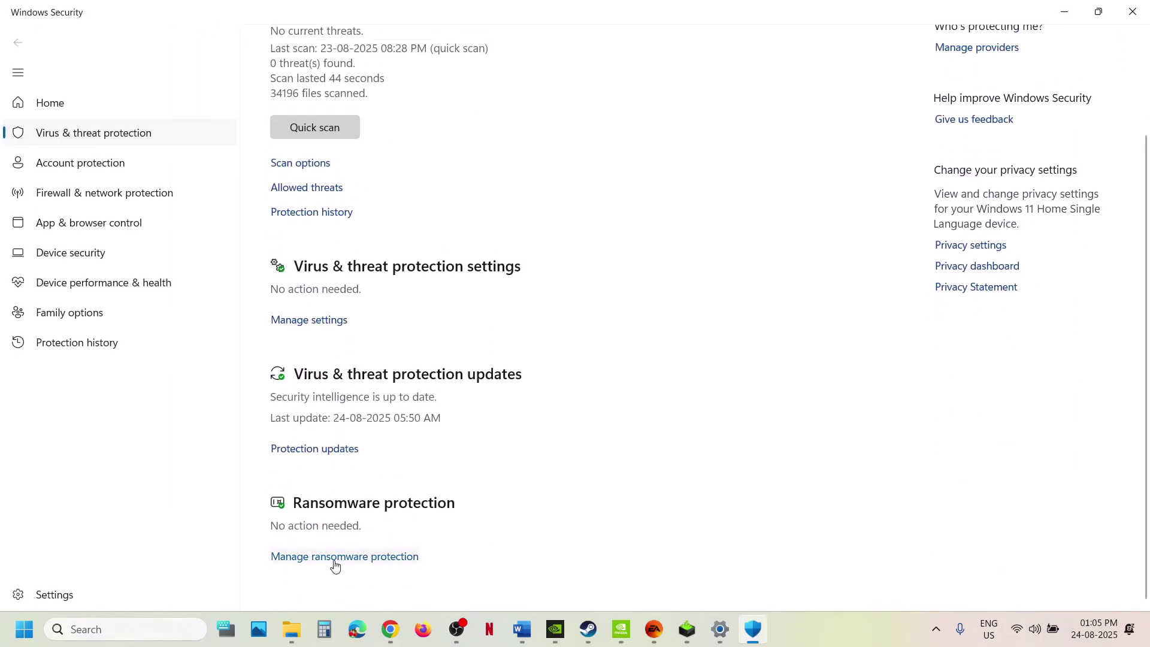
click(334, 557)
click(332, 320)
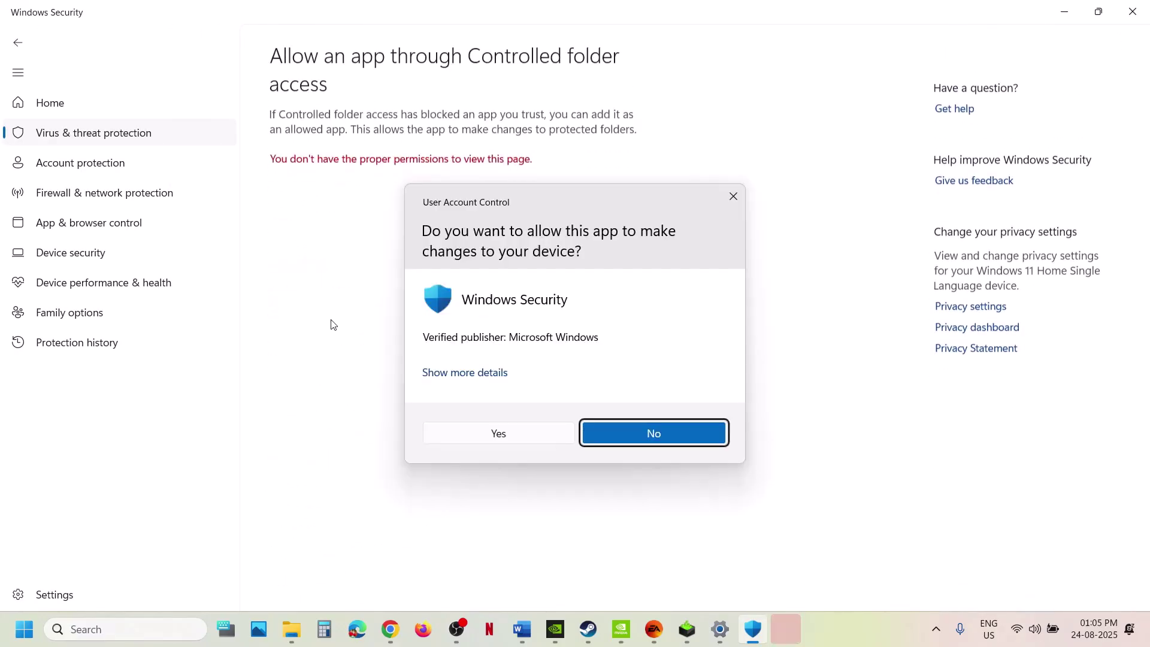
click(487, 429)
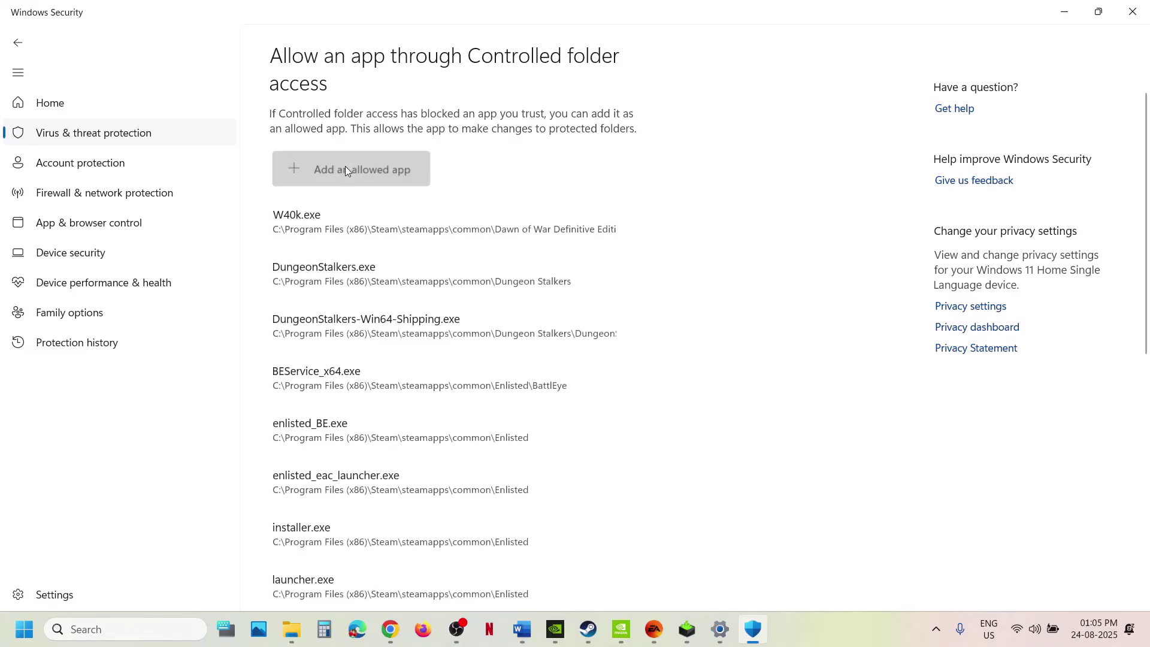
Add BF2042 from the Battlefield 2042 folder as an allowed app for Controlled folder access.
click(345, 166)
click(372, 231)
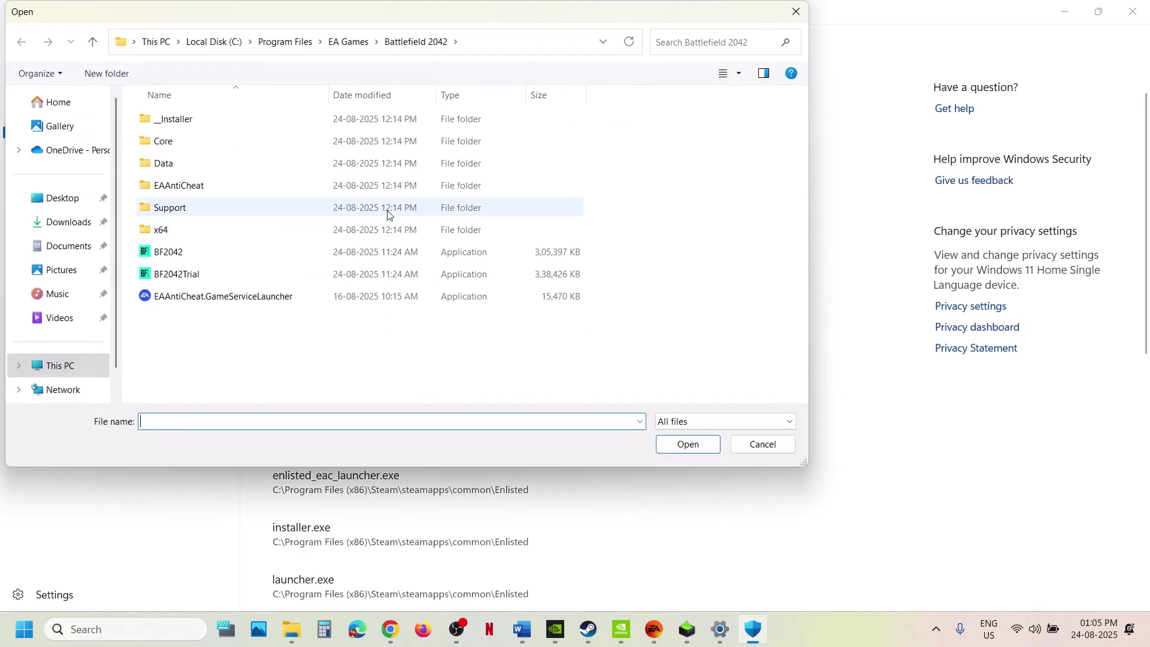
click(201, 257)
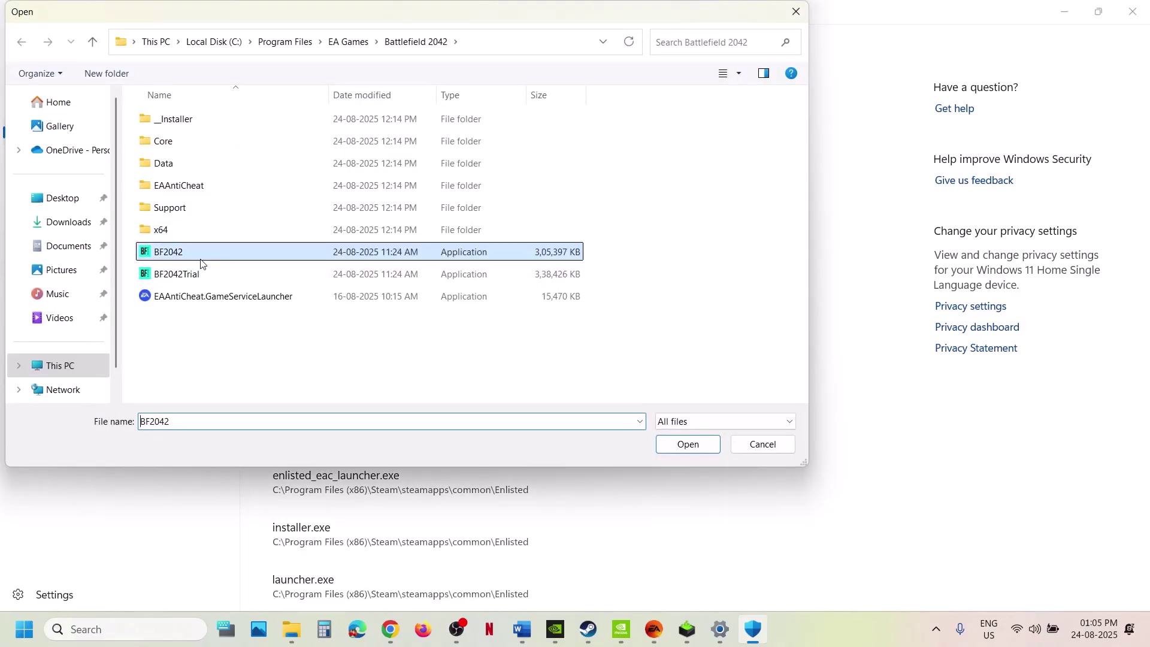
click(659, 450)
Add BF2042Trial from the same game folder to the Controlled folder access allowed apps.
click(387, 178)
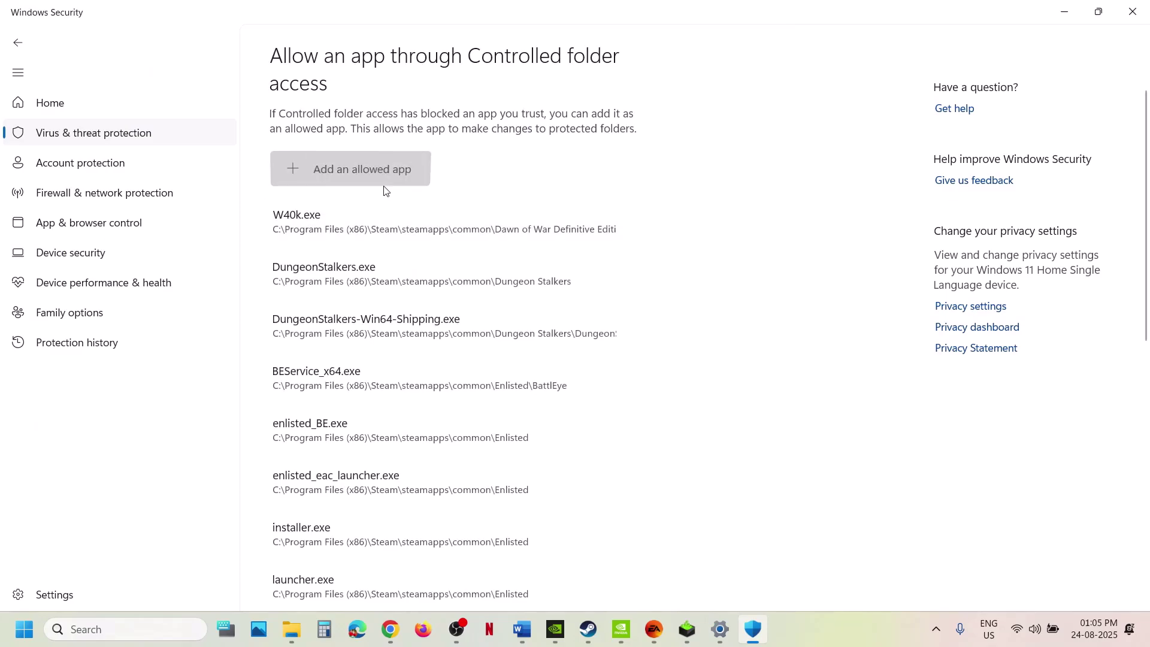
click(374, 225)
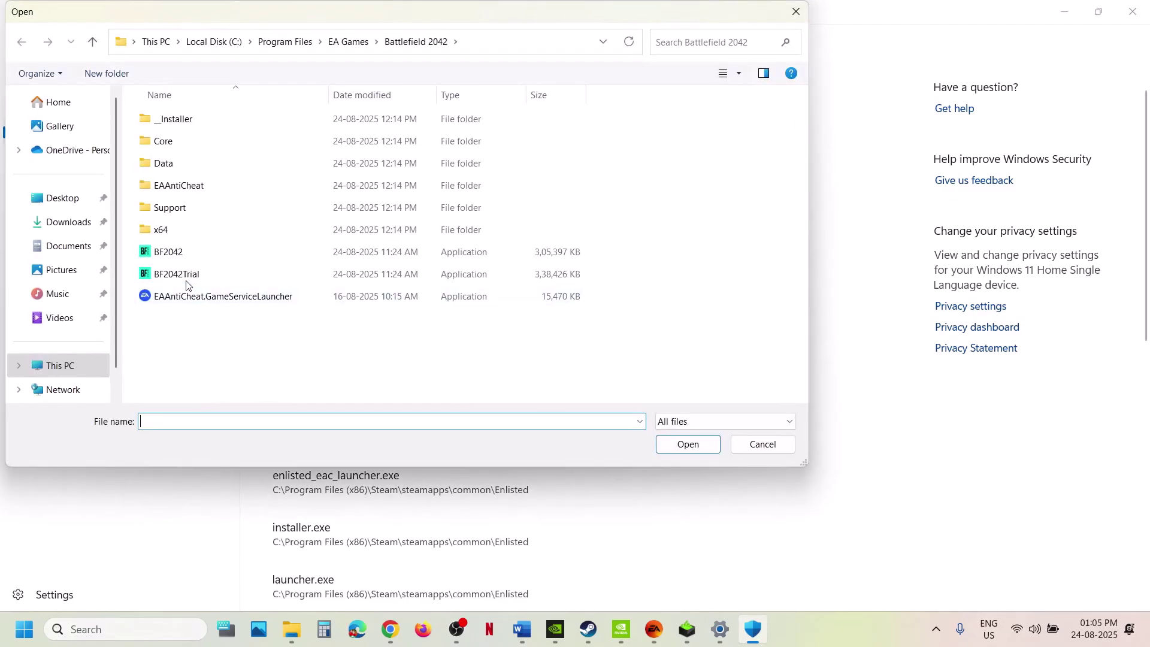
click(183, 276)
click(666, 450)
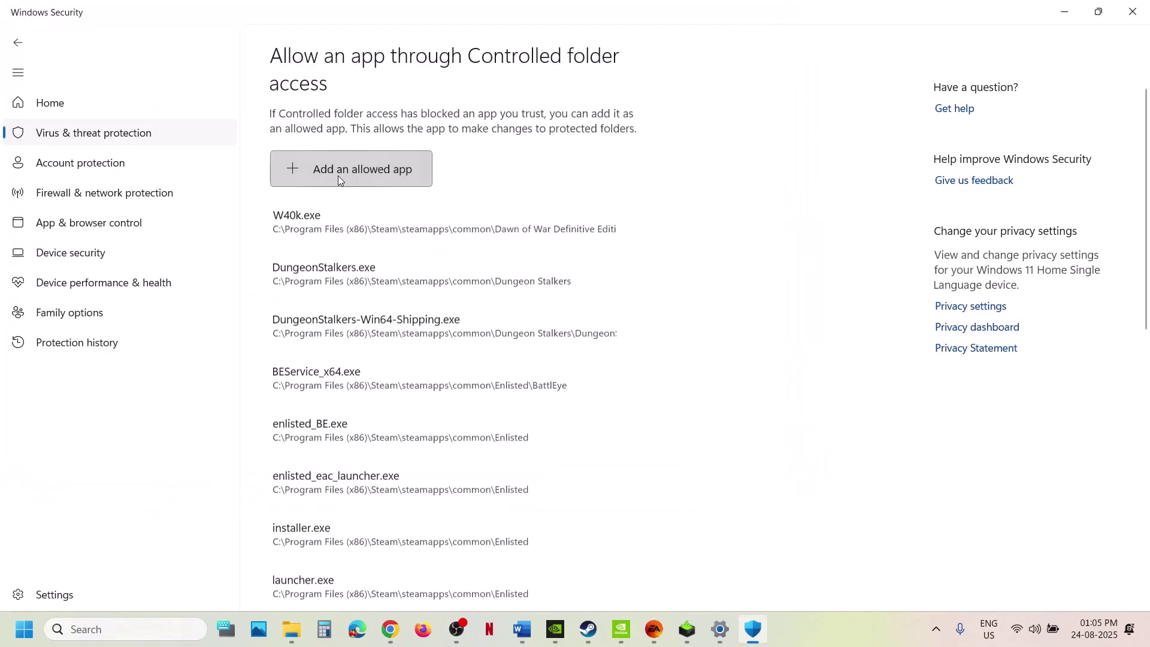
Allow EAAntiCheat.GameServiceLauncher from the game folder through Controlled folder access.
click(336, 175)
click(332, 224)
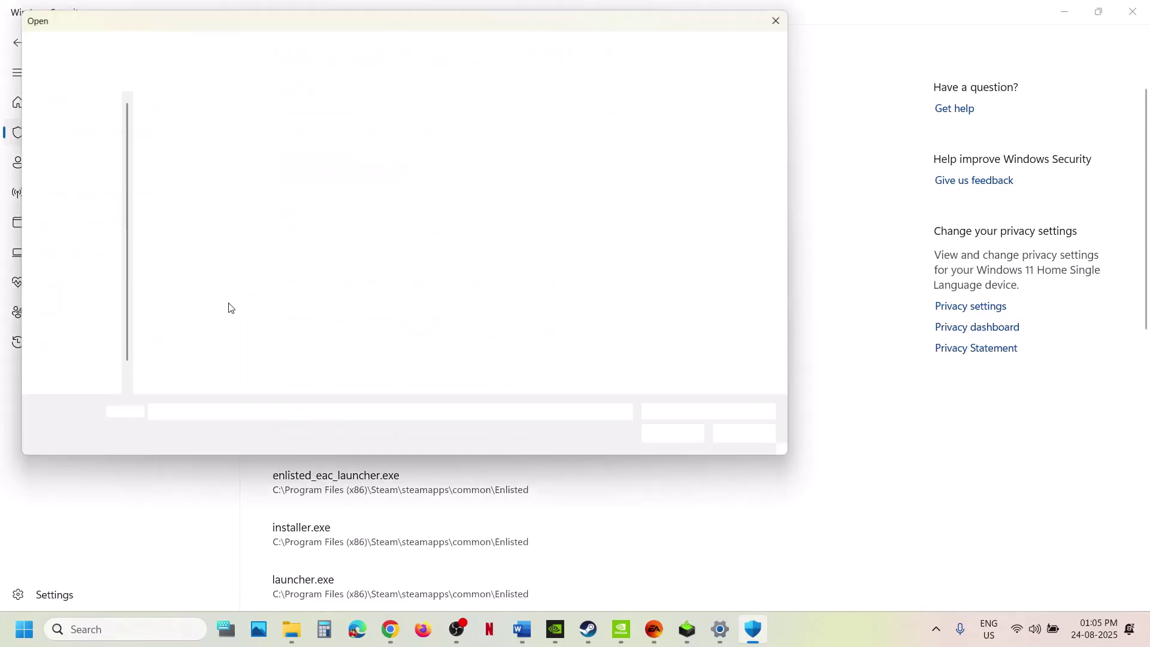
click(202, 298)
click(686, 450)
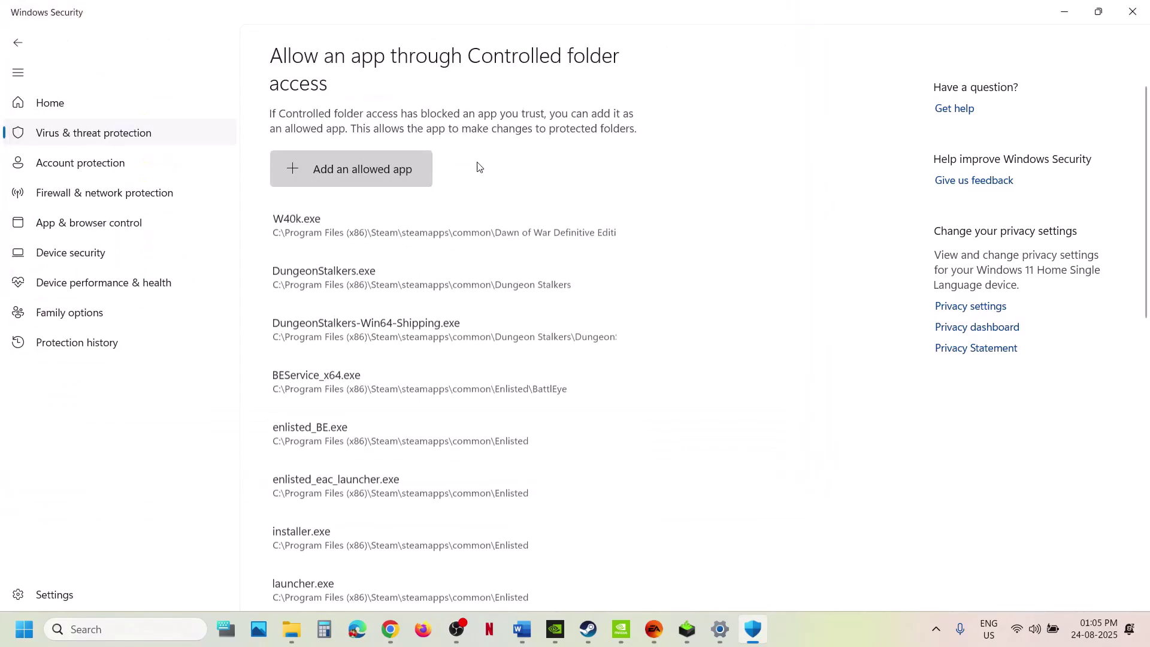
Allow EAAntiCheat.Installer from the game's EAAntiCheat folder through Controlled folder access, and close Windows Security and Settings.
click(414, 170)
click(299, 226)
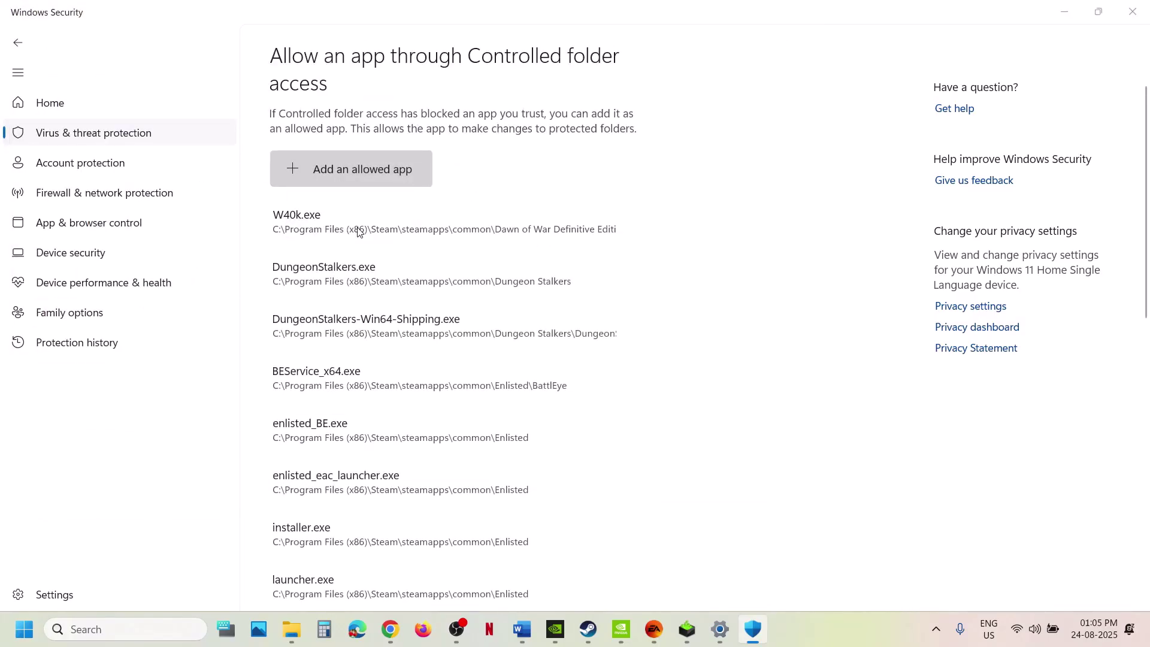
double_click(189, 186)
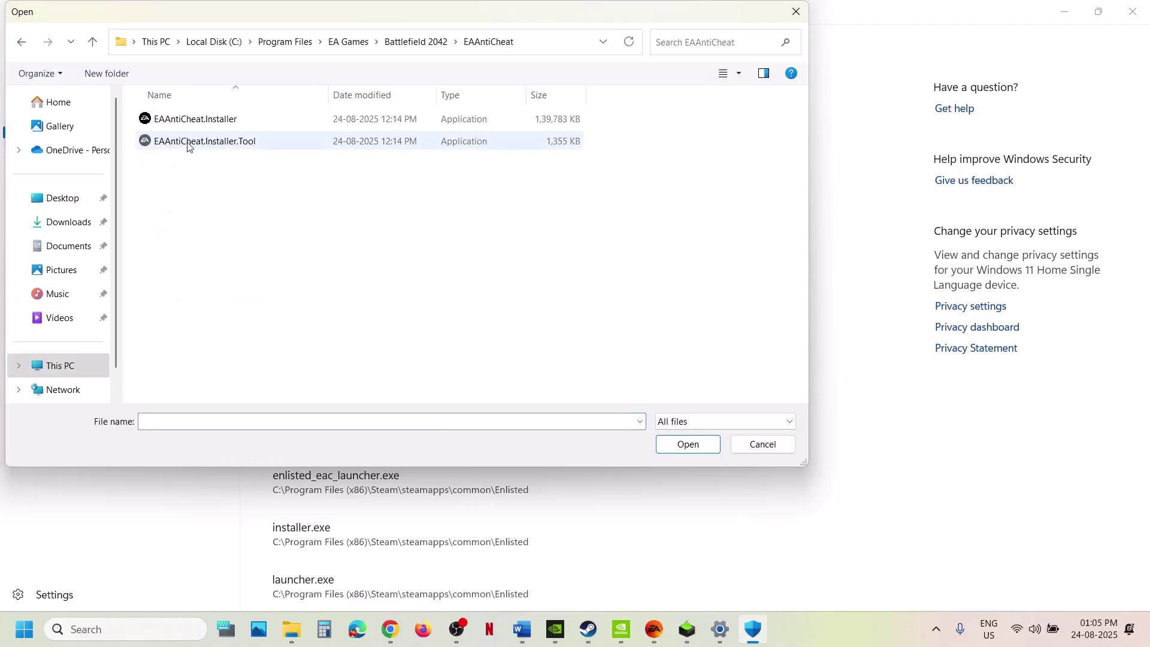
click(189, 123)
click(687, 445)
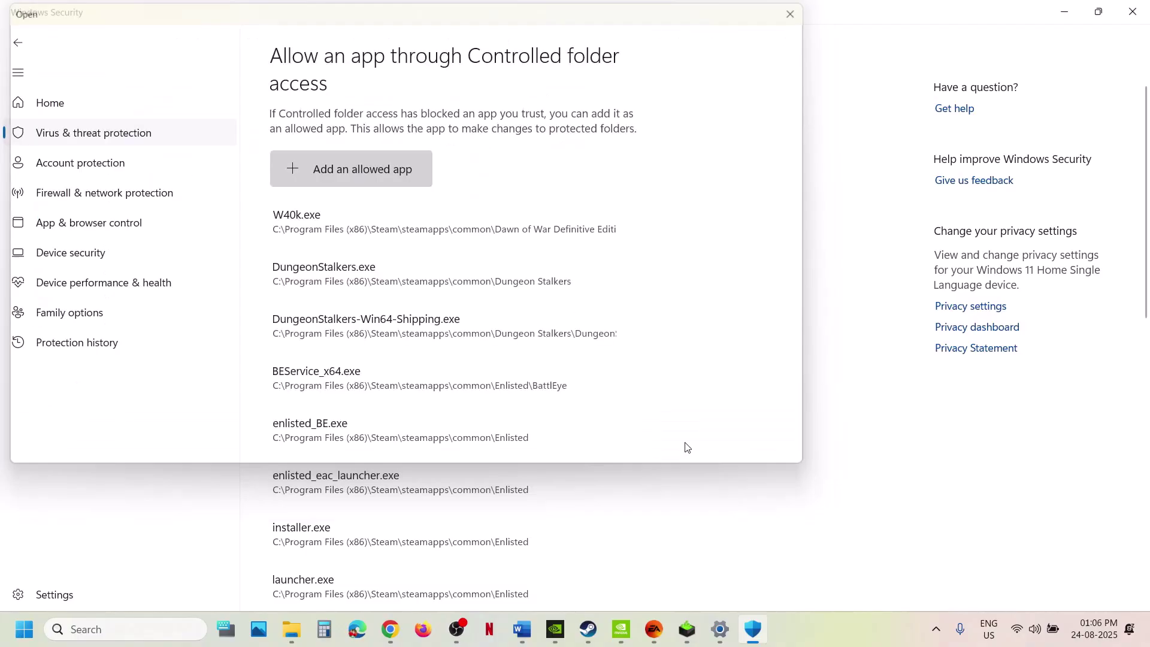
click(1132, 10)
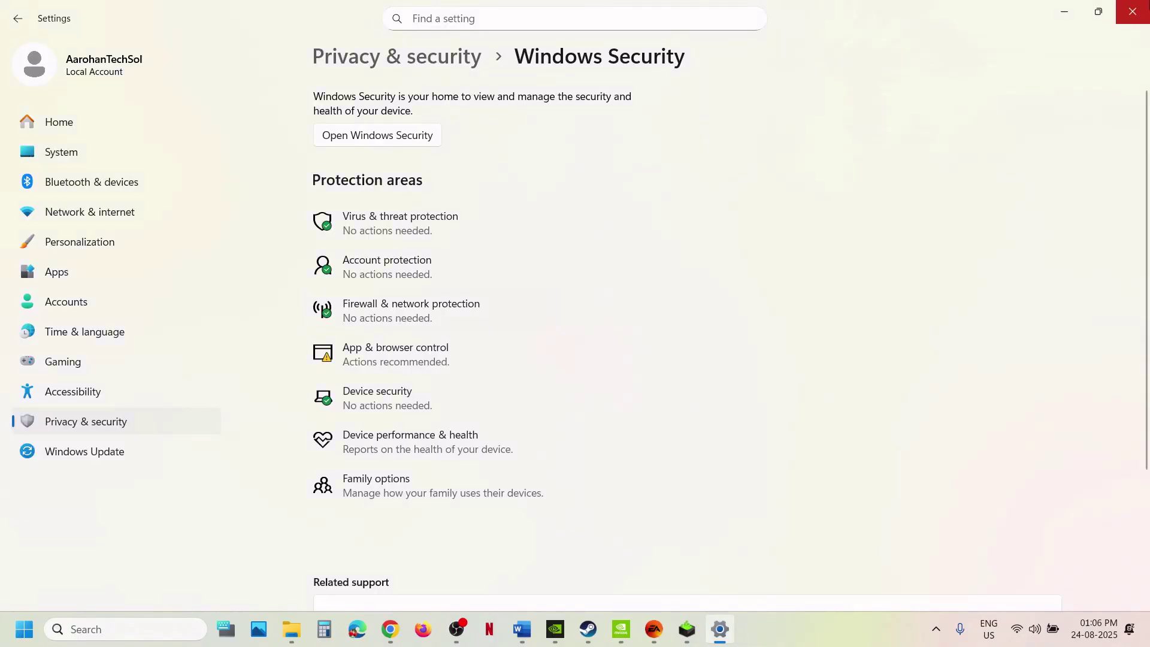
click(1138, 20)
Find Step 12 in the Word troubleshooting list and highlight its instruction about deleting the Settings folder.
scroll(449, 394, down, 4)
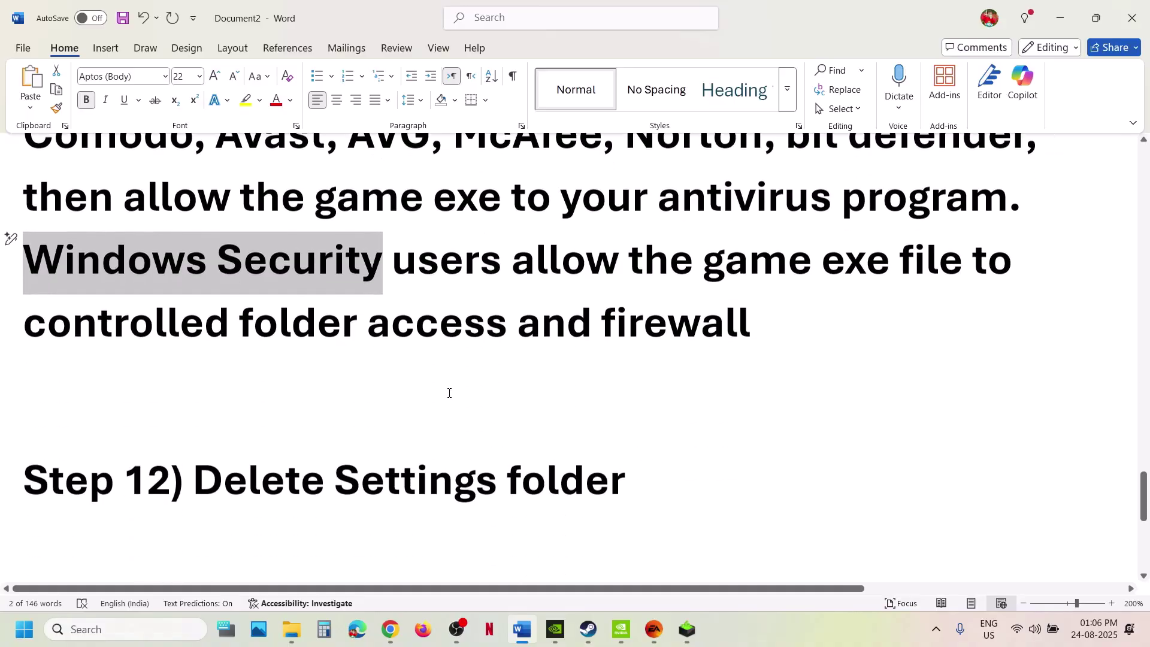
scroll(449, 403, up, 1)
drag(416, 473, 193, 472)
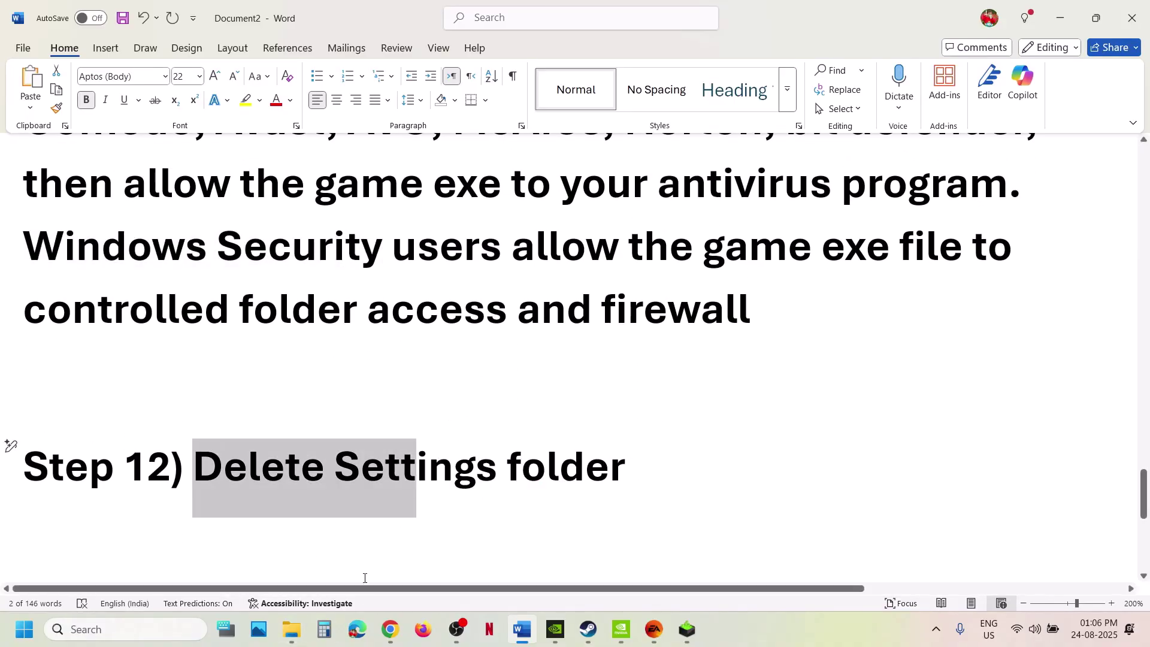
In File Explorer, delete the settings folder from the Battlefield 2042 folder inside Documents.
mouse_move(291, 629)
click(377, 539)
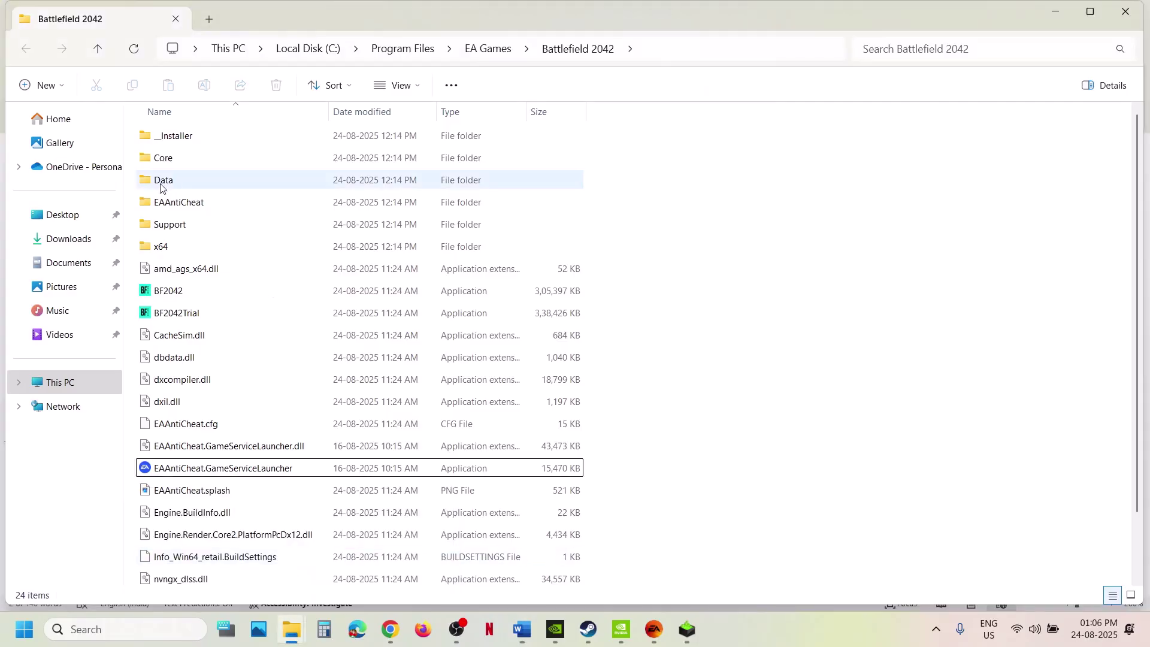
click(71, 263)
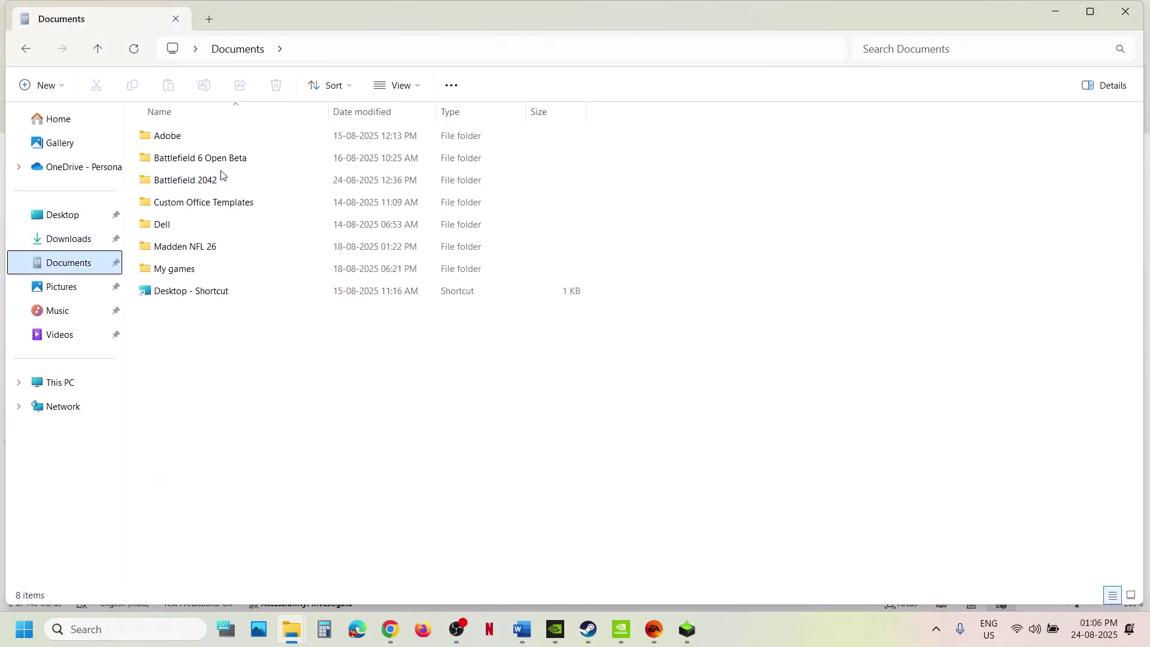
click(205, 180)
double_click(199, 182)
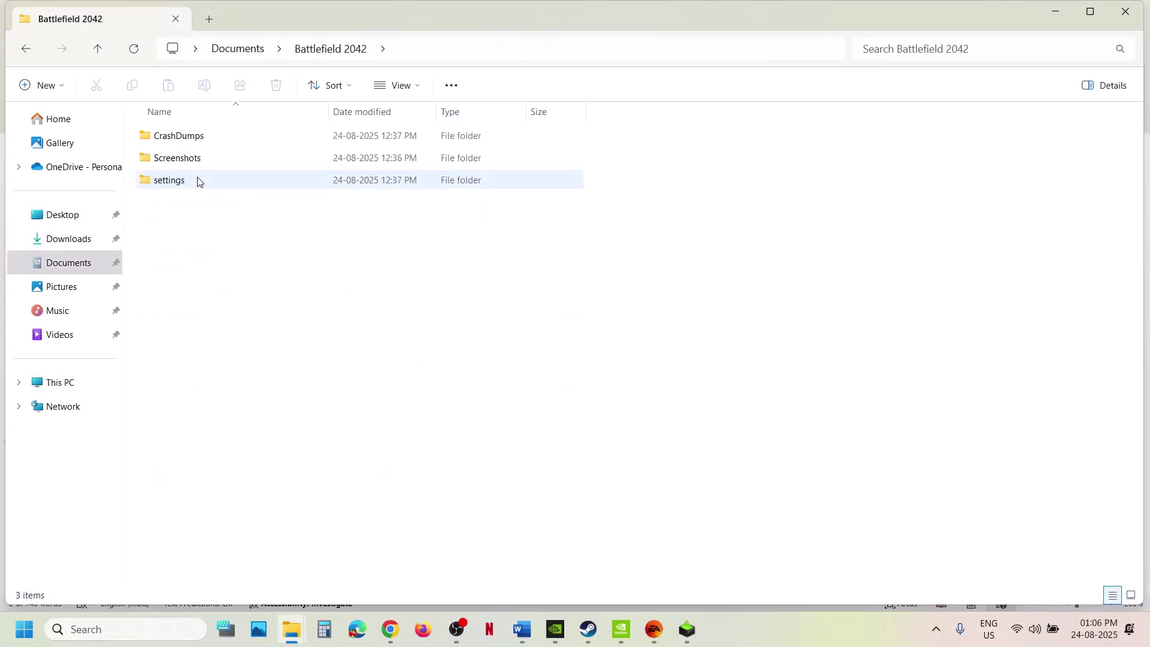
click(184, 186)
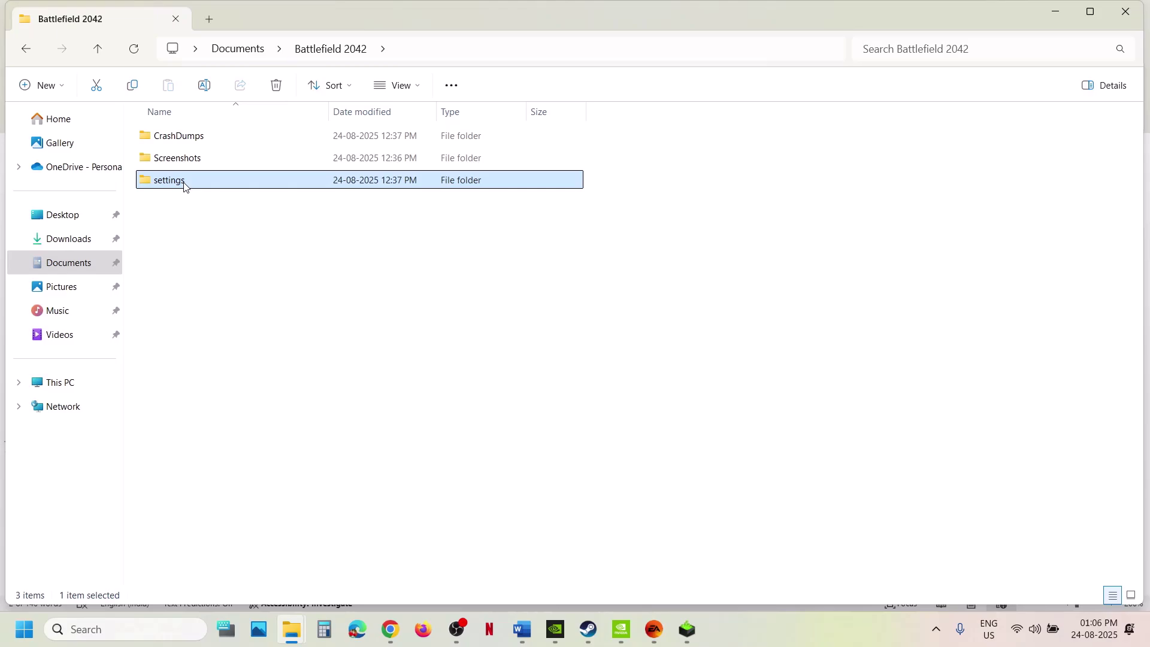
right_click(184, 186)
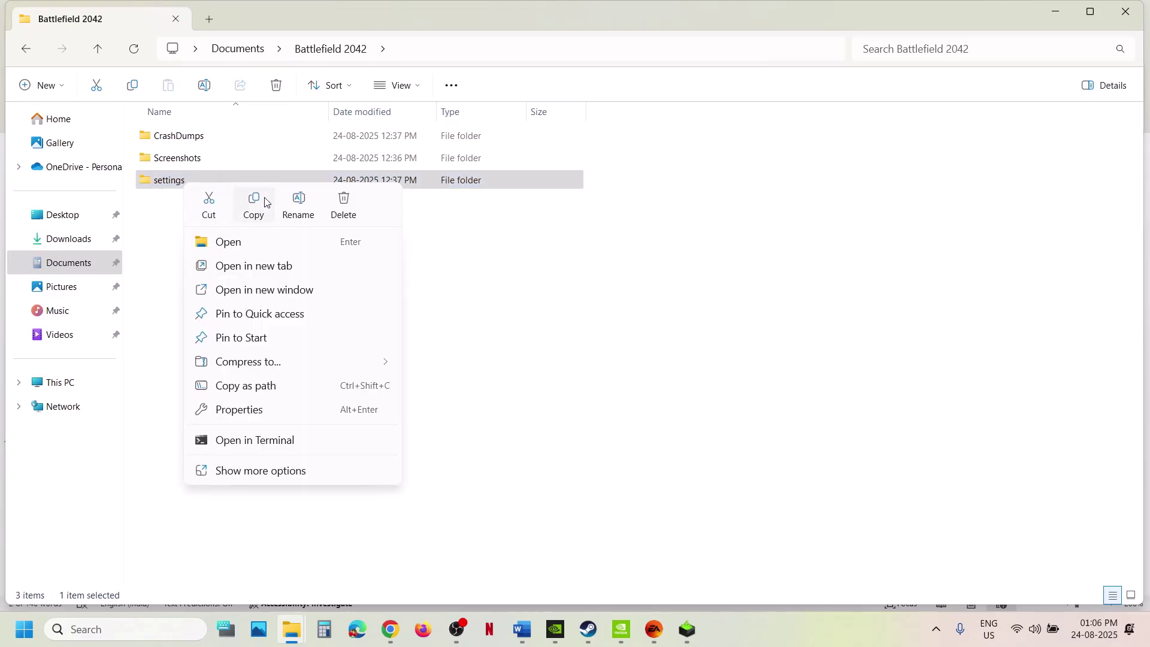
click(338, 213)
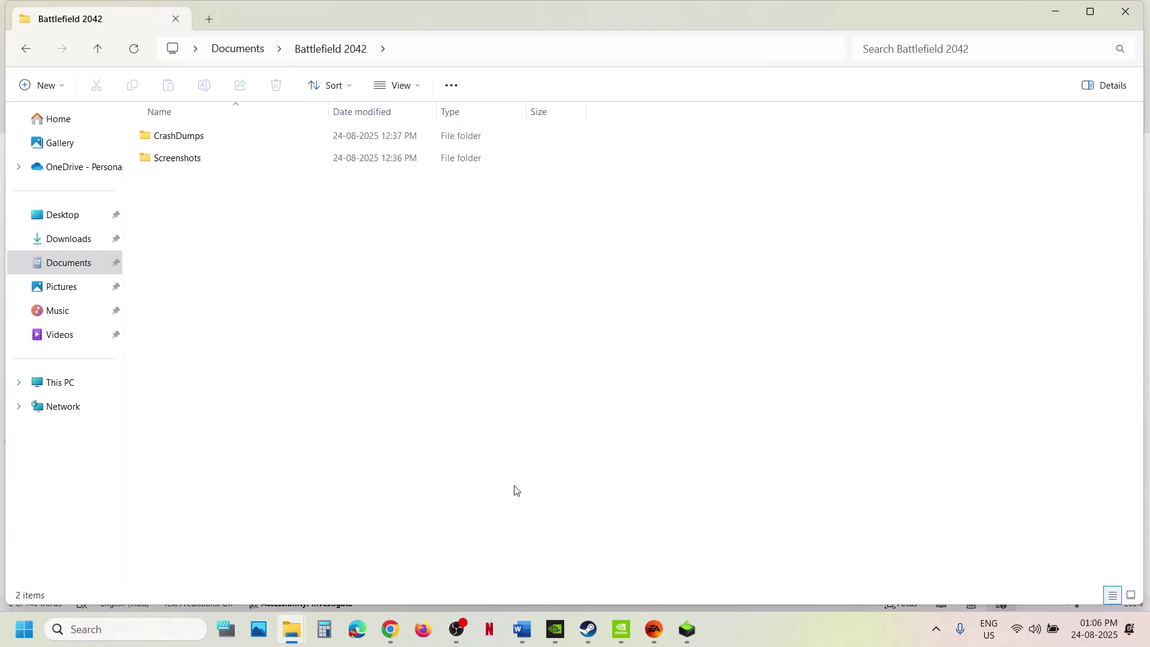
Return to the Word troubleshooting list and bring up Step 13 about installing Visual C++ files.
click(515, 643)
scroll(376, 433, down, 5)
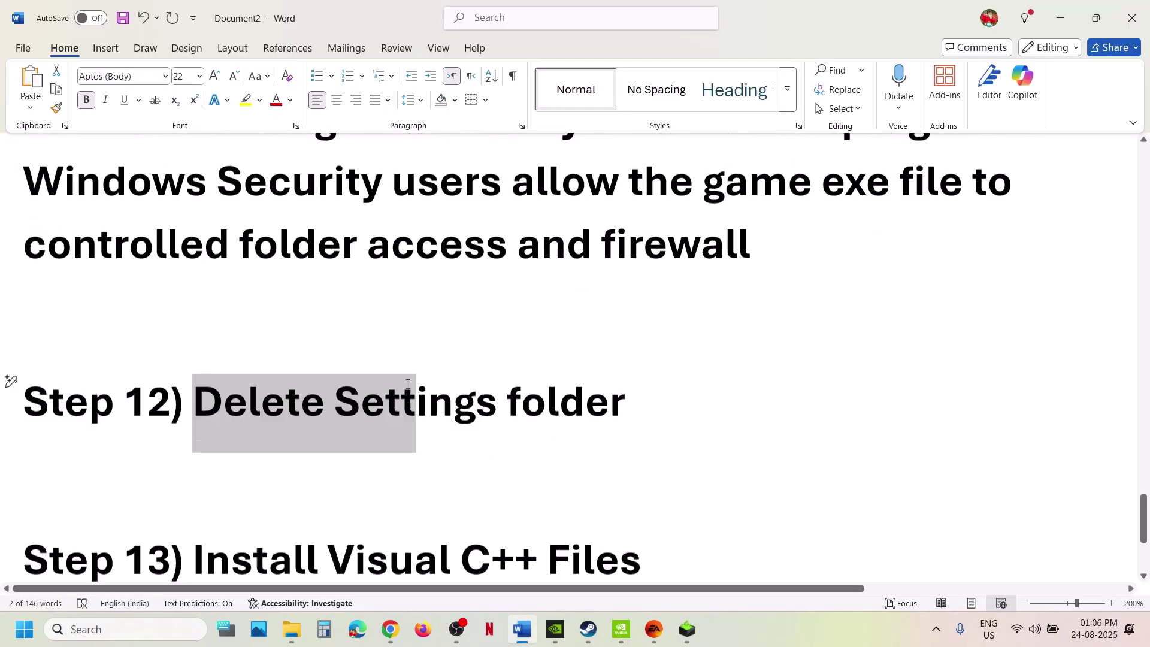